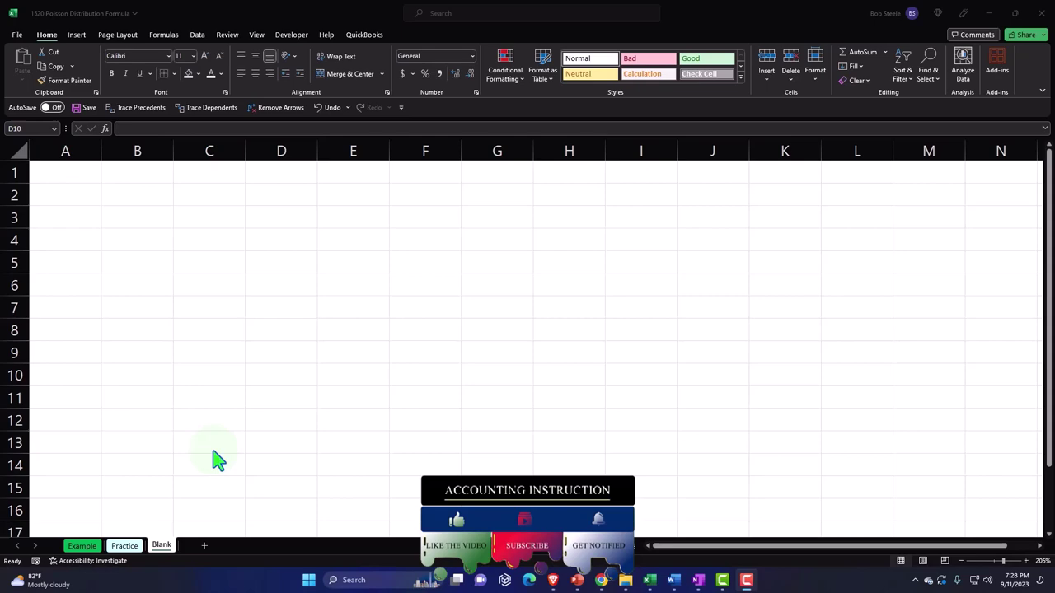
Step: Review the conditions for a Poisson distribution and the P(x) formula on the Example sheet
left_click(92, 547)
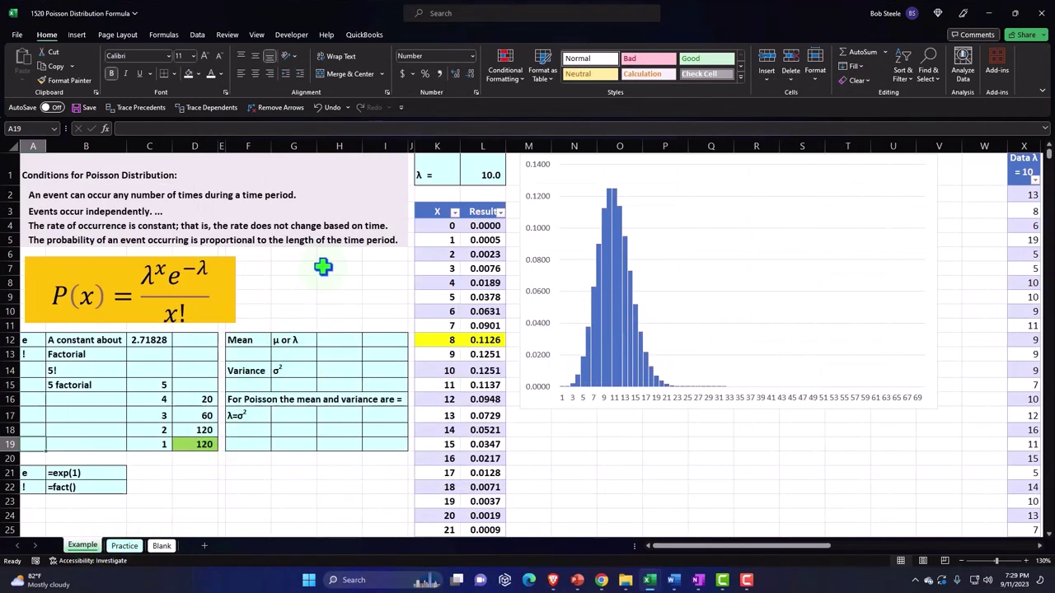
left_click(322, 266)
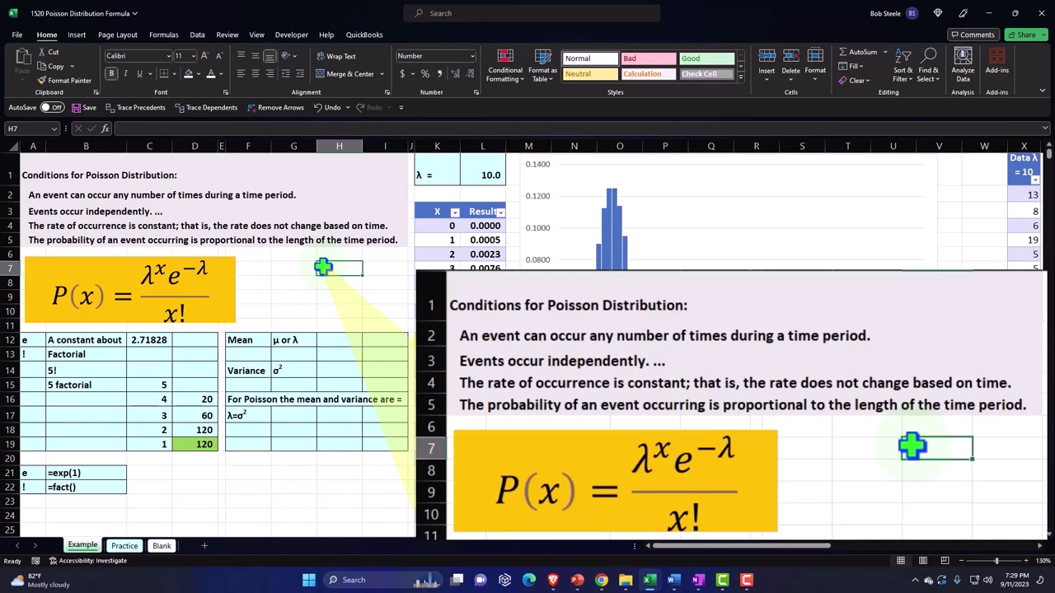
left_click_drag(30, 167, 376, 242)
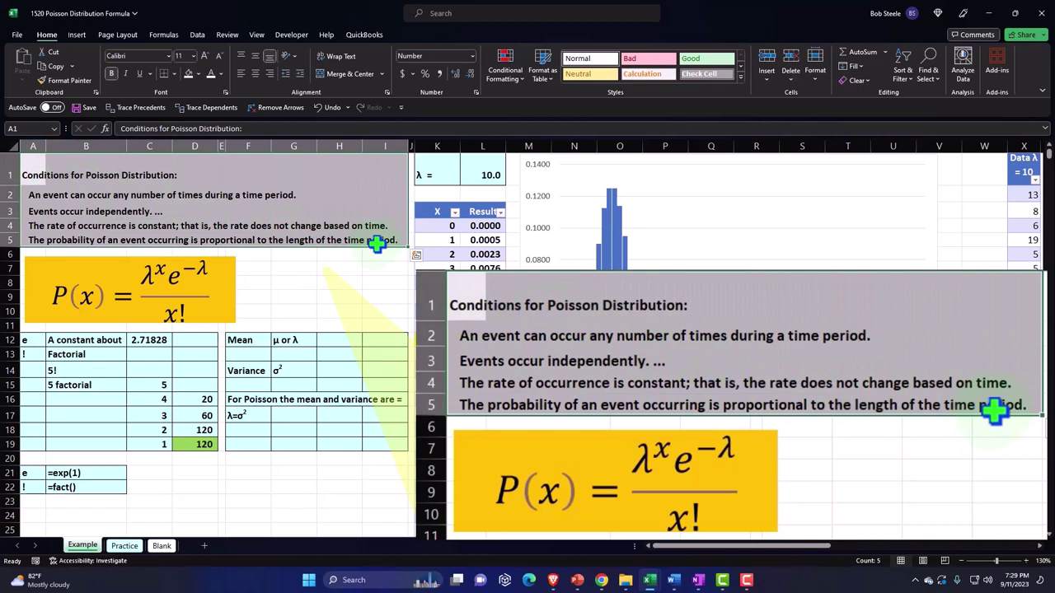
left_click(230, 276)
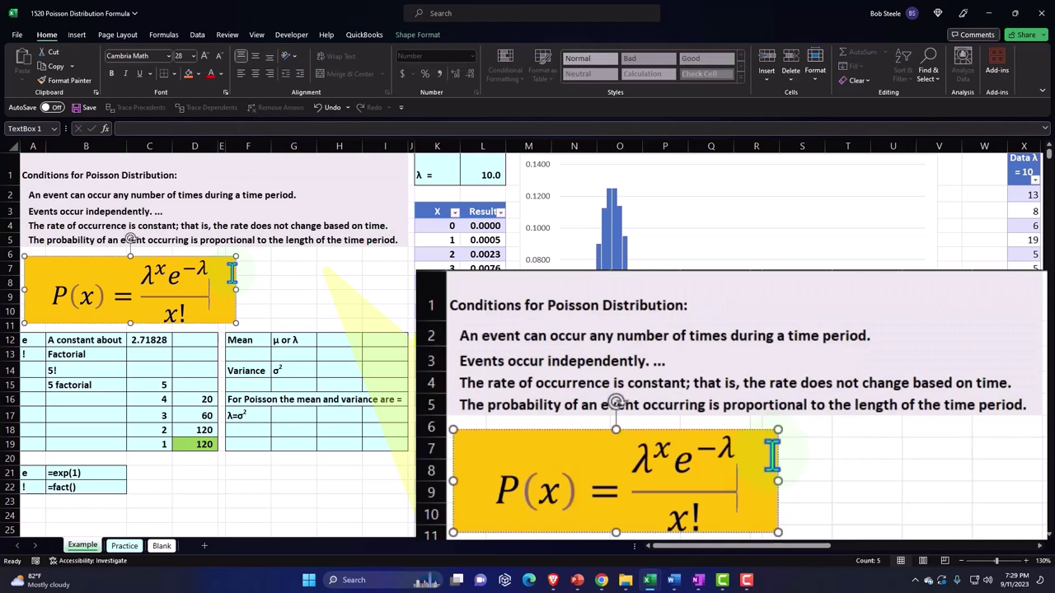
left_click(289, 264)
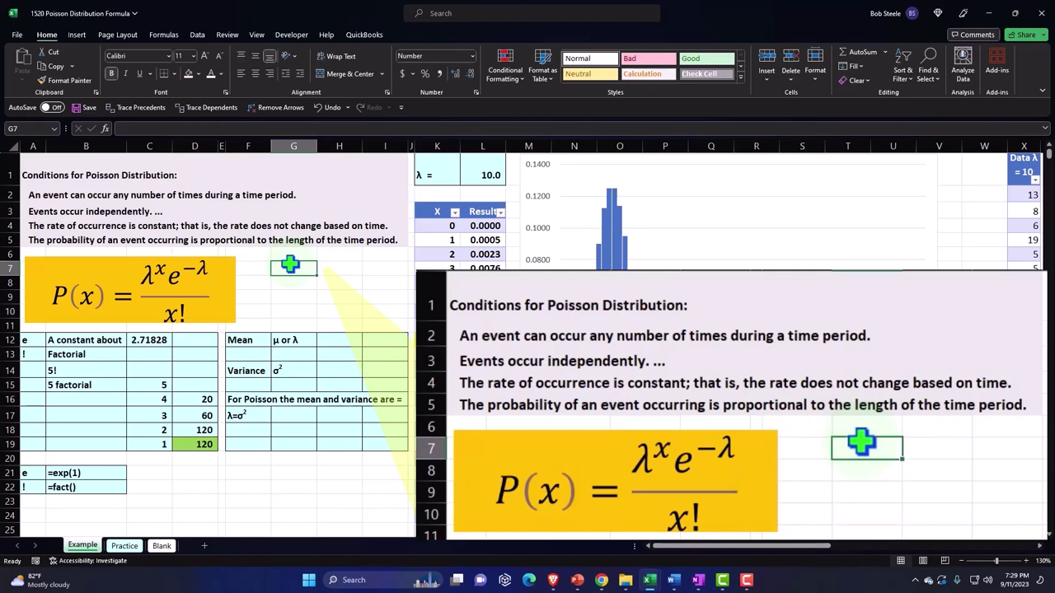
left_click_drag(33, 172, 379, 235)
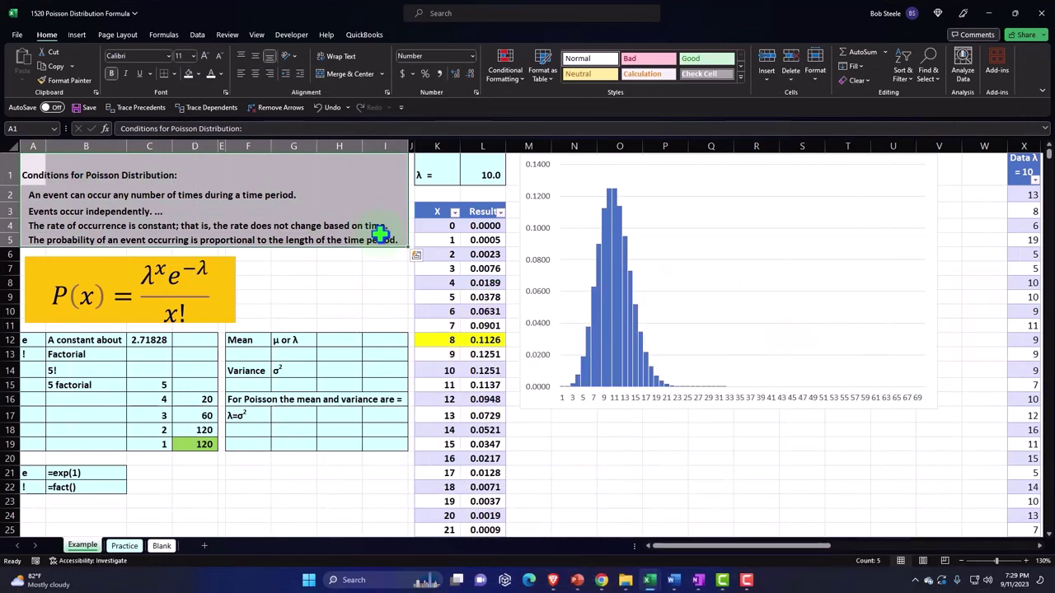
Step: Inspect the POISSON.DIST formula behind the result for X = 0 in cell L4, along with the neighbouring chart
double_click(481, 225)
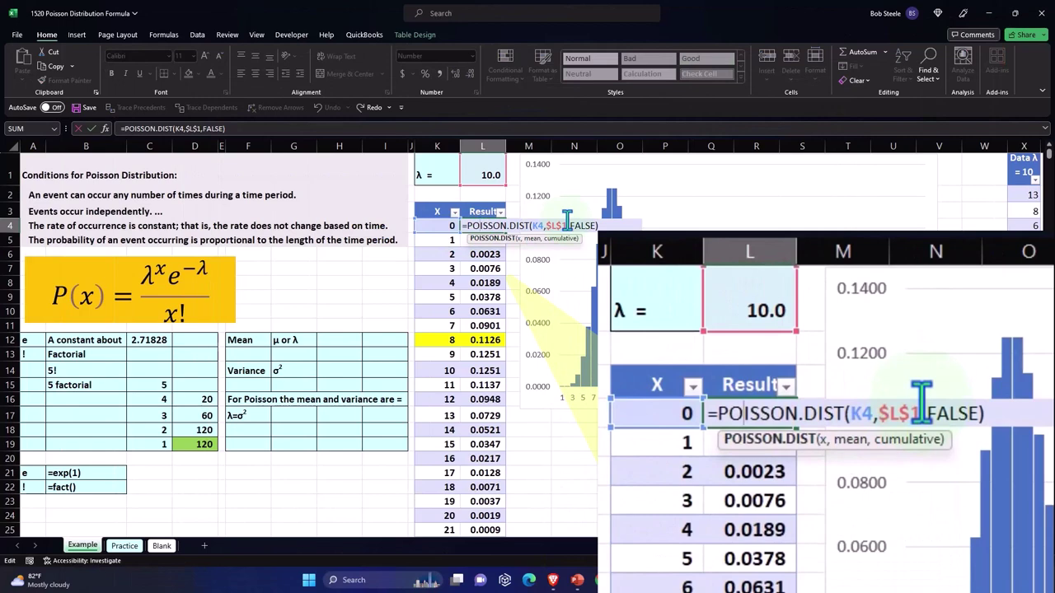
key("Return")
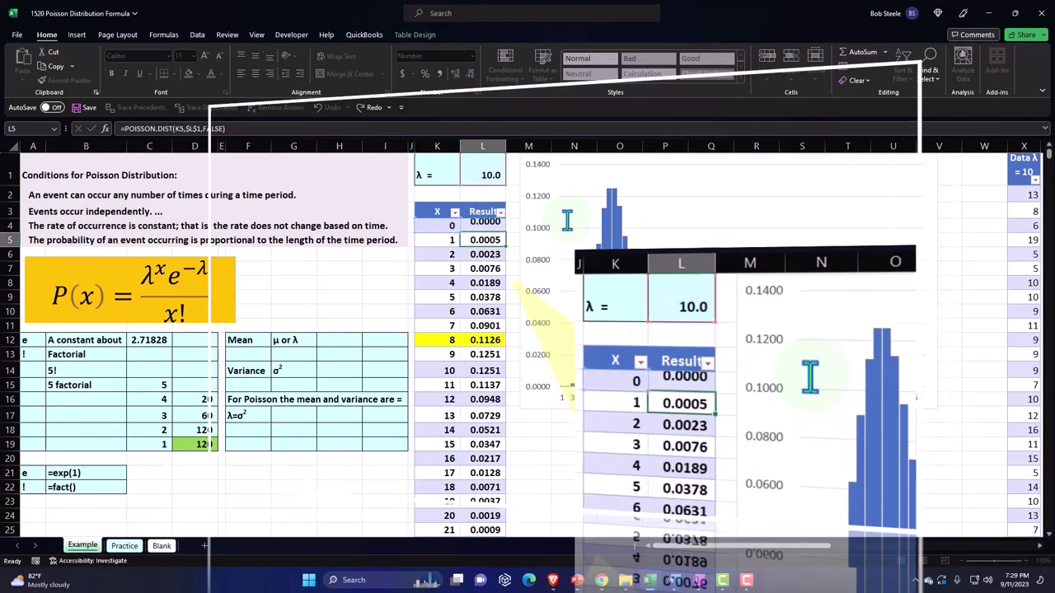
left_click(31, 345)
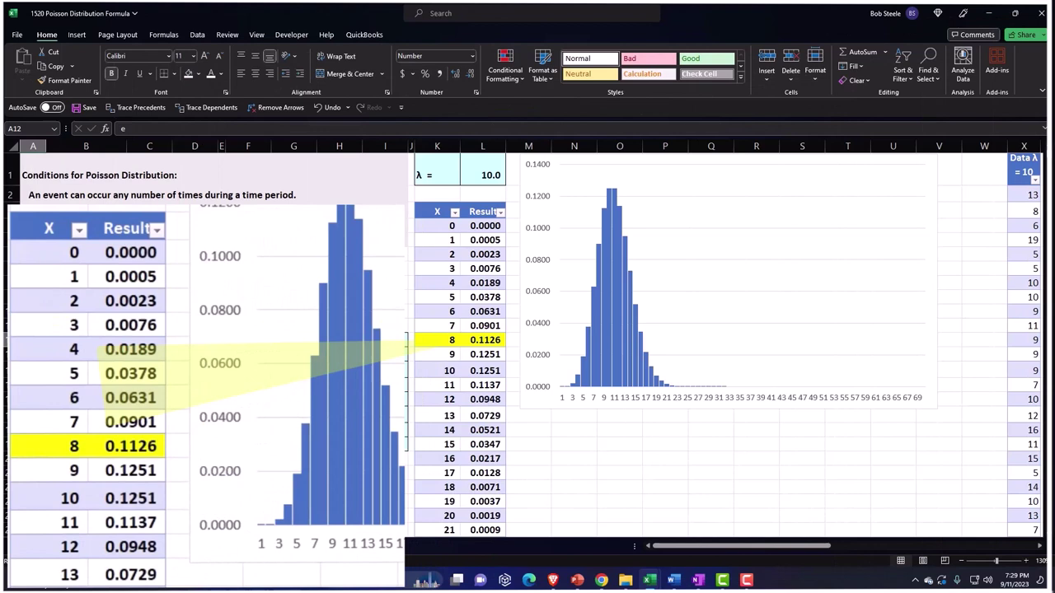
double_click(482, 225)
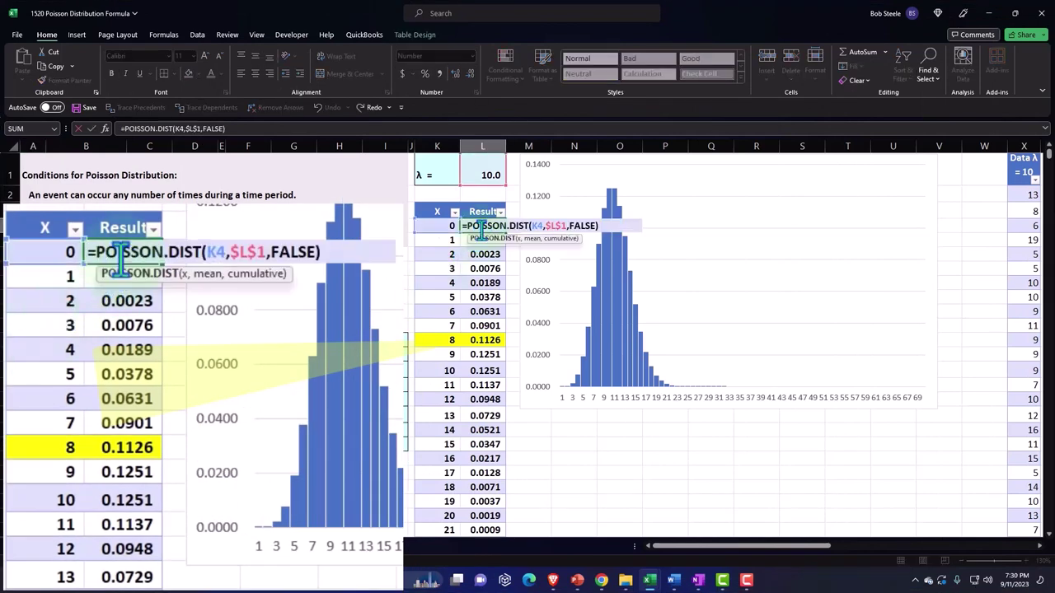
key("Return")
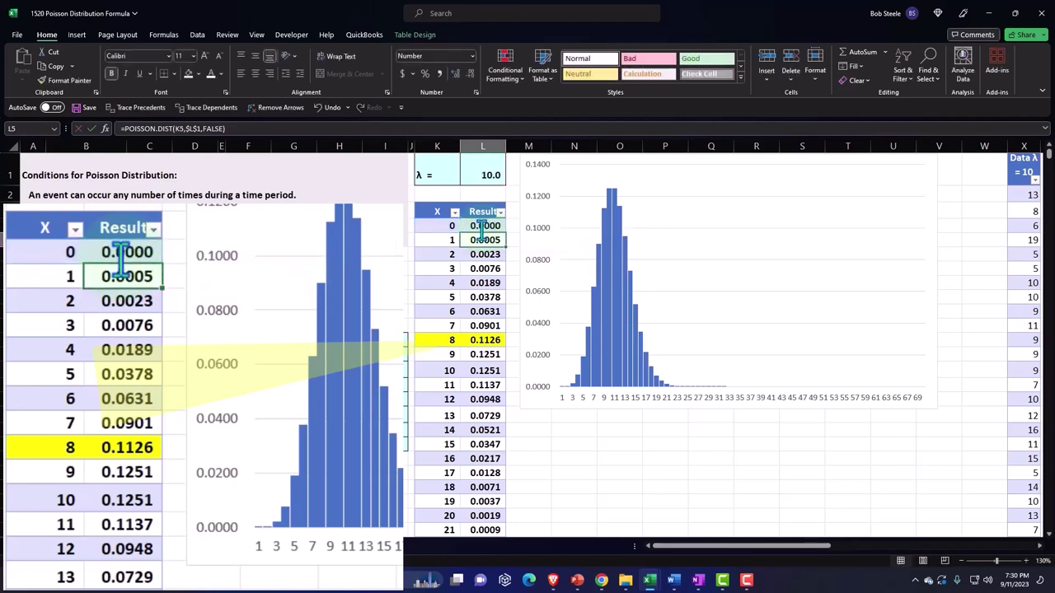
left_click(532, 216)
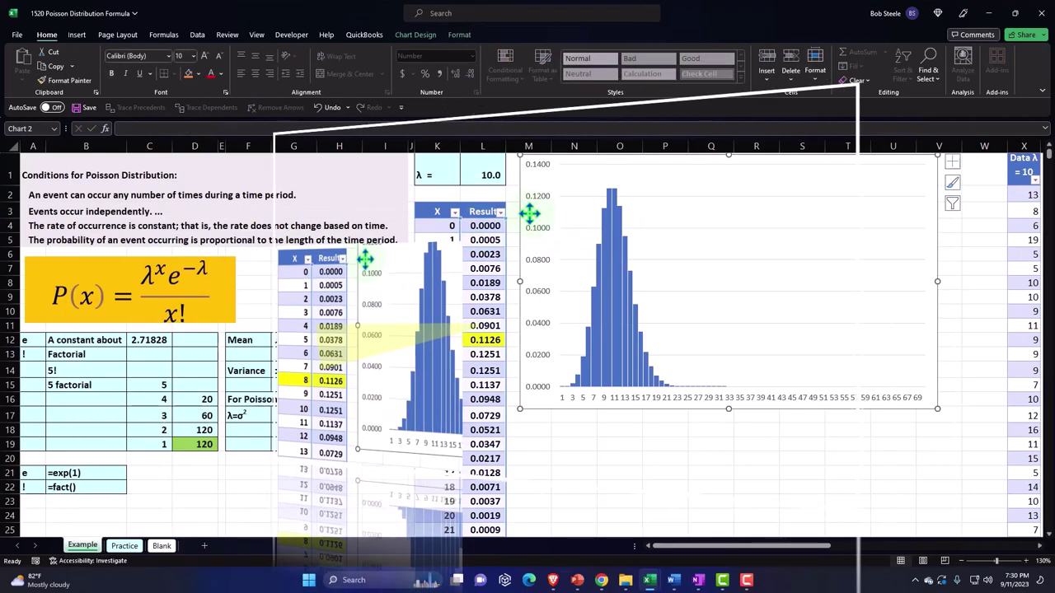
Step: Try λ = 5 in cell L1 to compare the distribution table and chart, and restore λ to 10
left_click(480, 169)
type("5")
key("Return")
left_click(480, 169)
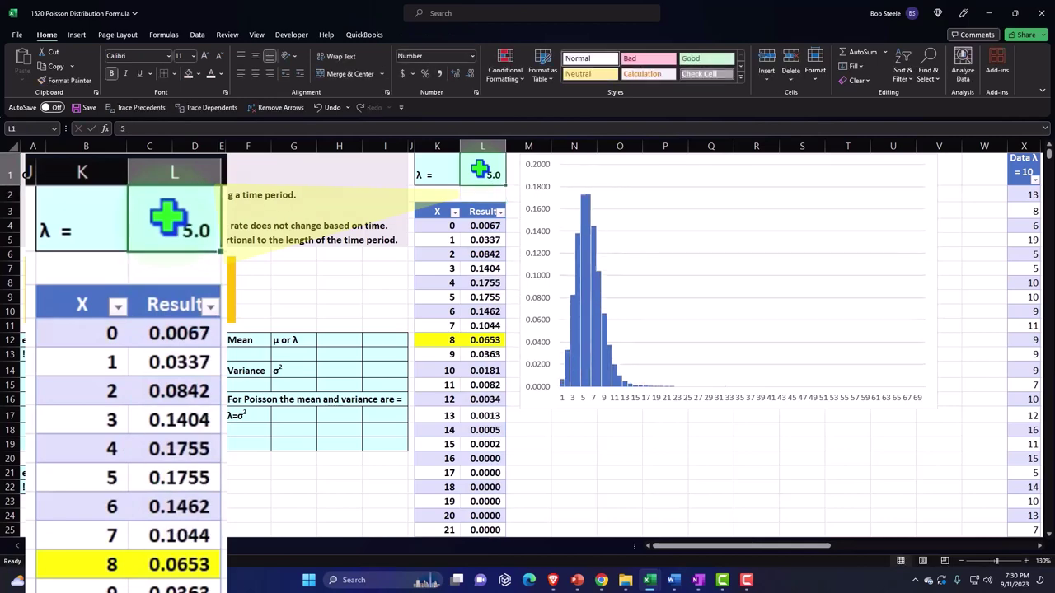
type("10")
key("Return")
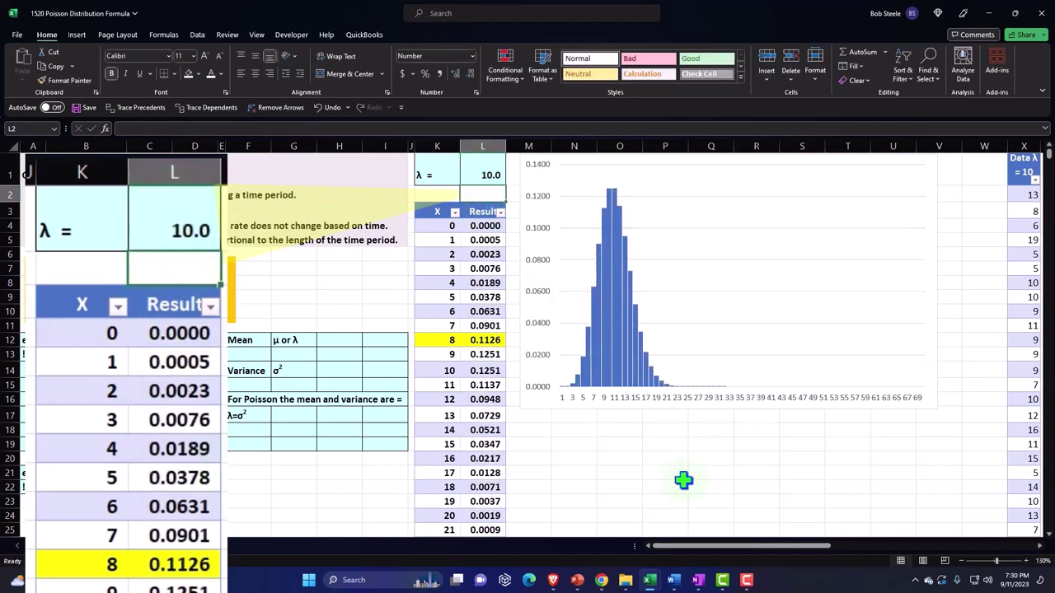
Step: Look over the λ = 10 data, bins and relative frequency tables beyond the chart on the Example sheet
left_click_drag(723, 547, 792, 547)
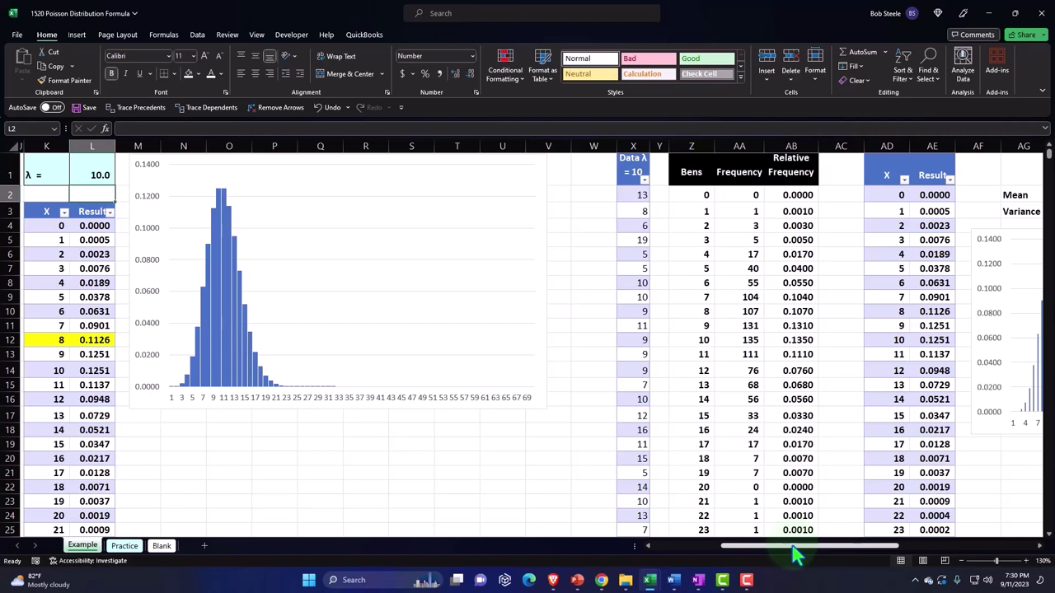
left_click_drag(794, 551, 617, 565)
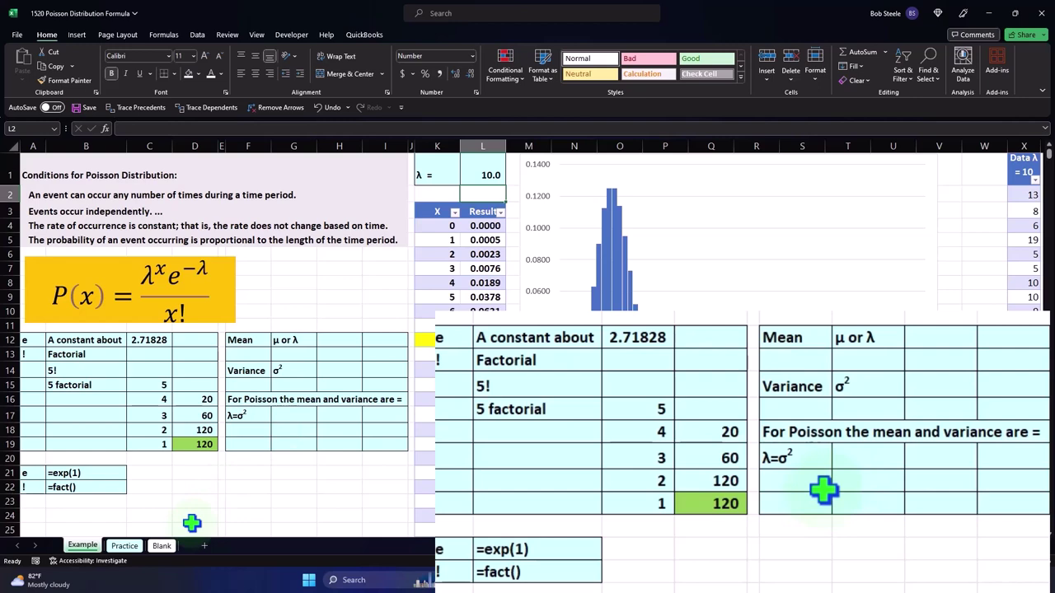
Step: Copy the Poisson conditions block A1:I5 from the Example sheet to cell A1 of the Blank sheet
left_click(169, 552)
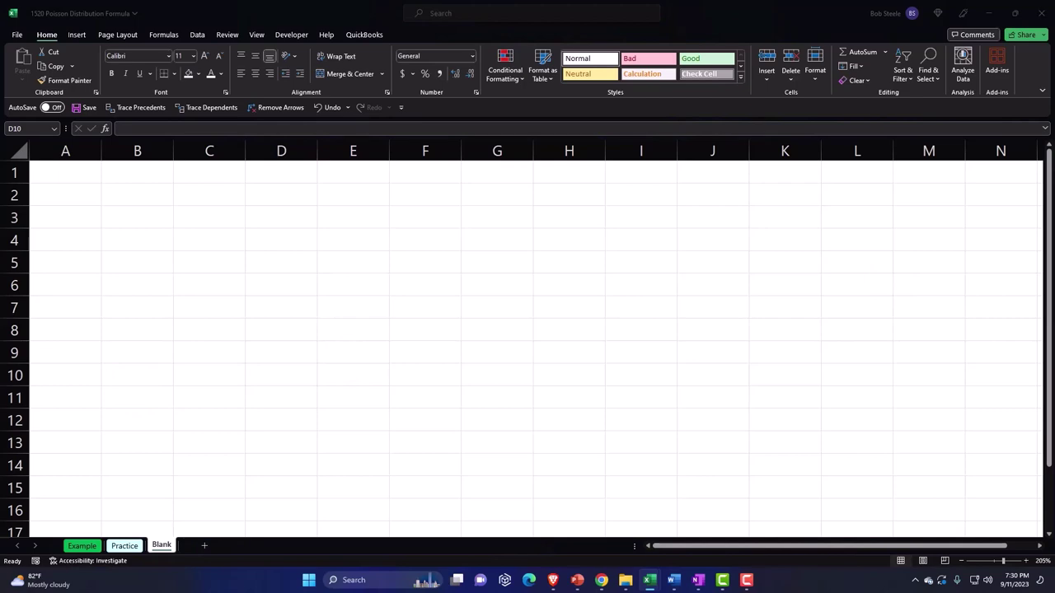
key("ctrl+c")
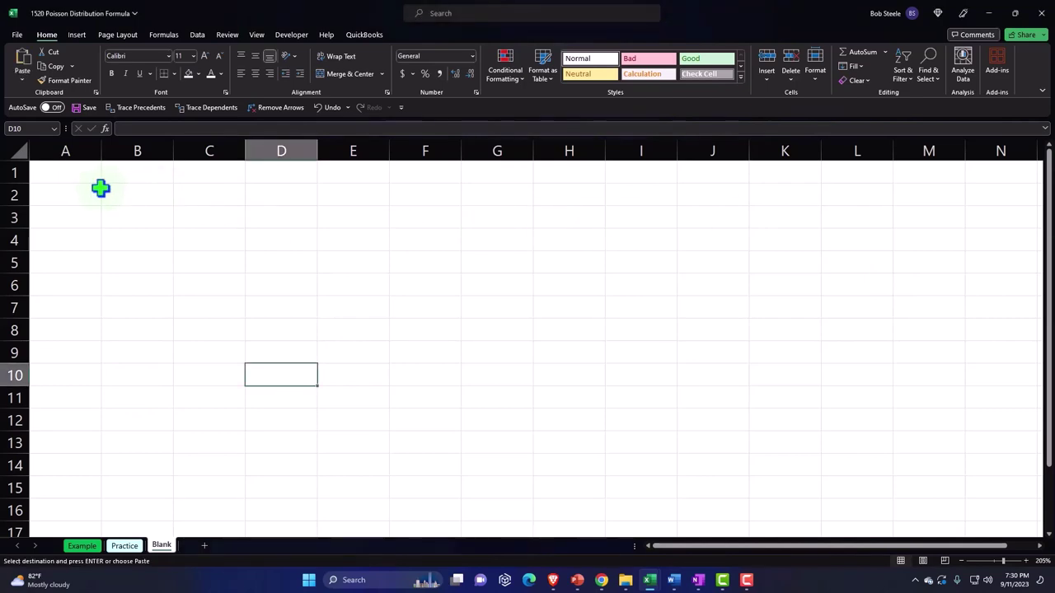
left_click(80, 172)
key("ctrl+v")
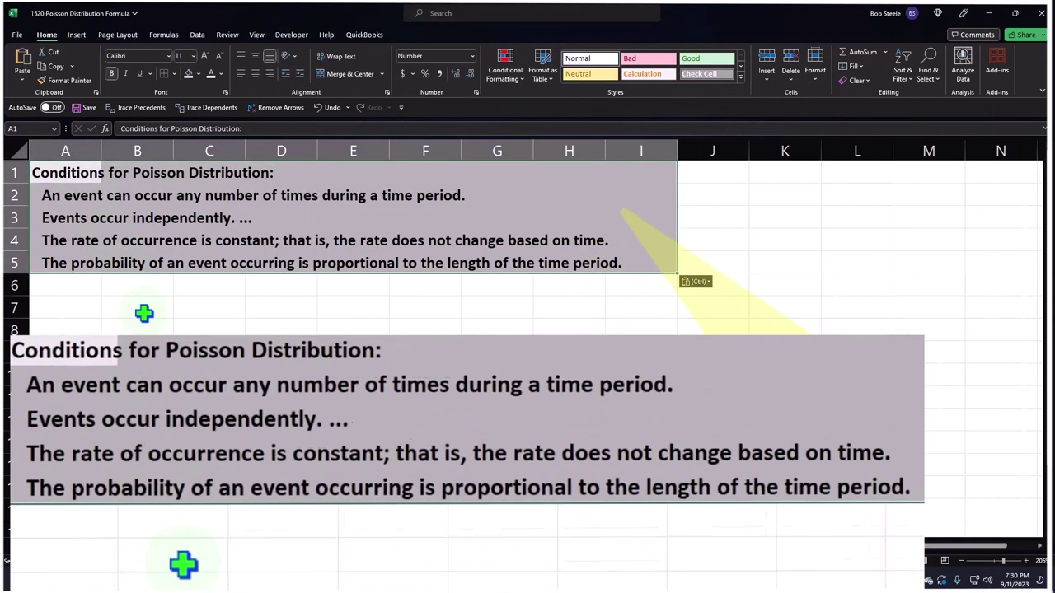
left_click(144, 312)
scroll(144, 312, "down", 1)
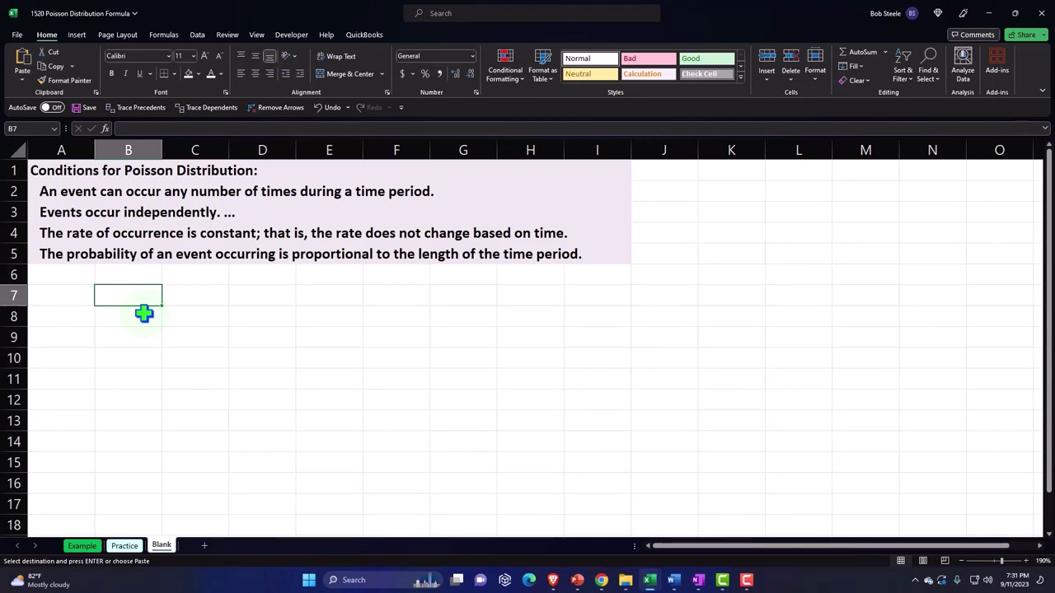
Step: Insert a new equation box on the Blank sheet and open Ink Equation to handwrite its contents
left_click(84, 296)
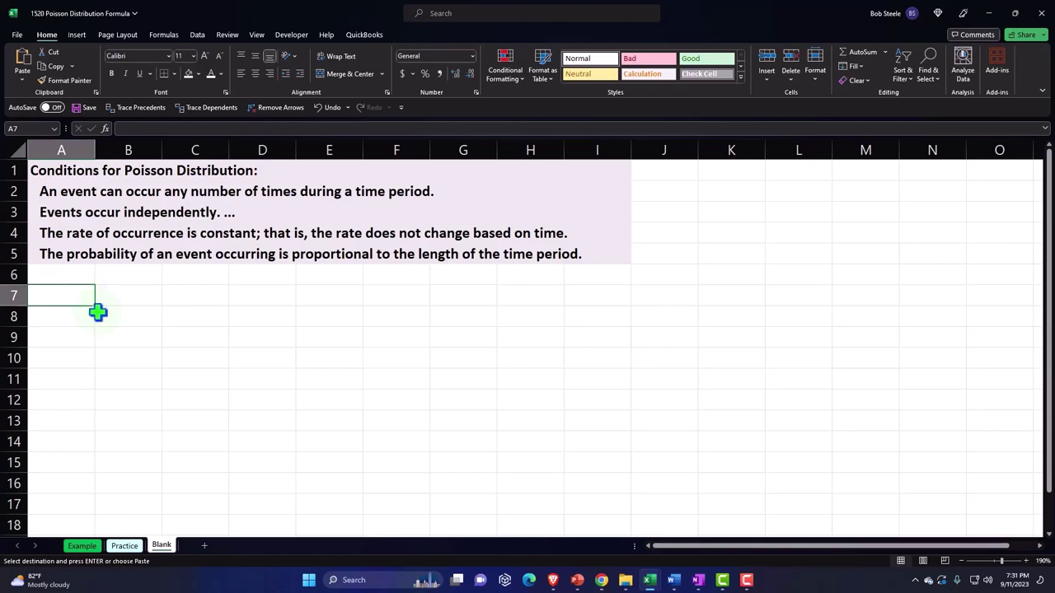
left_click(76, 36)
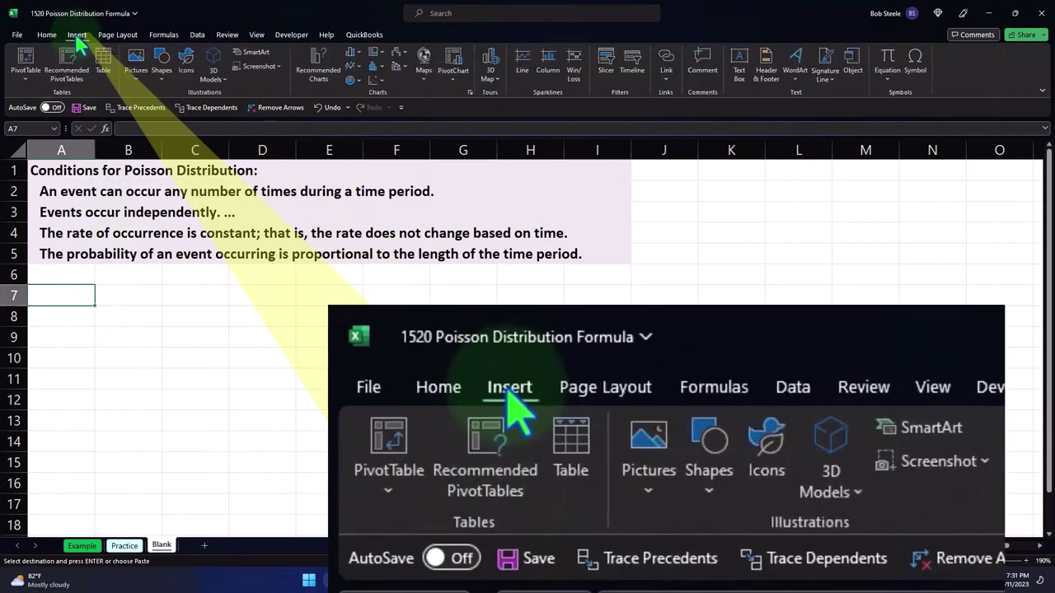
left_click(890, 61)
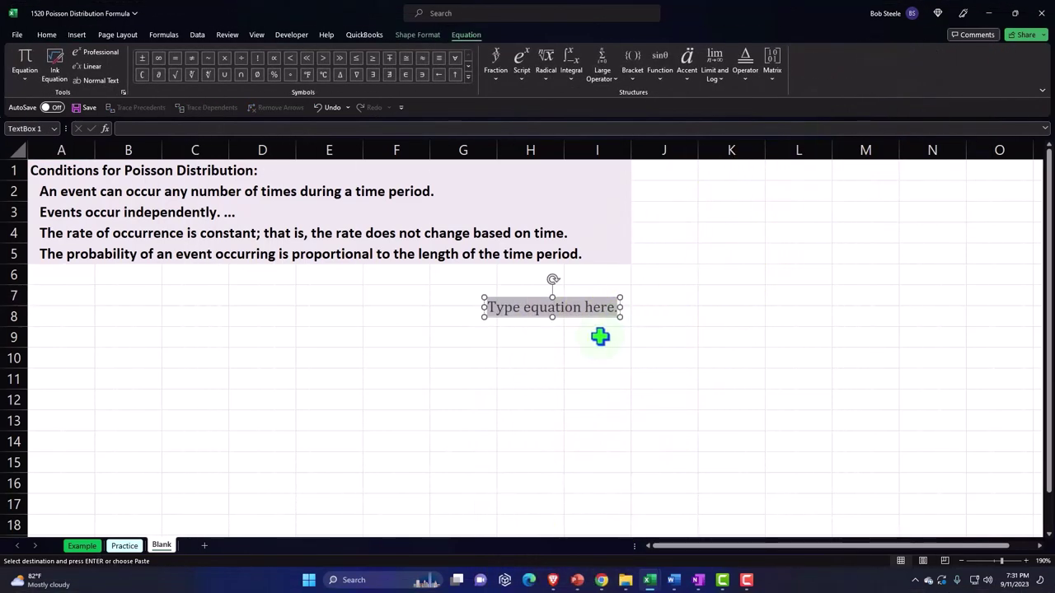
left_click(54, 58)
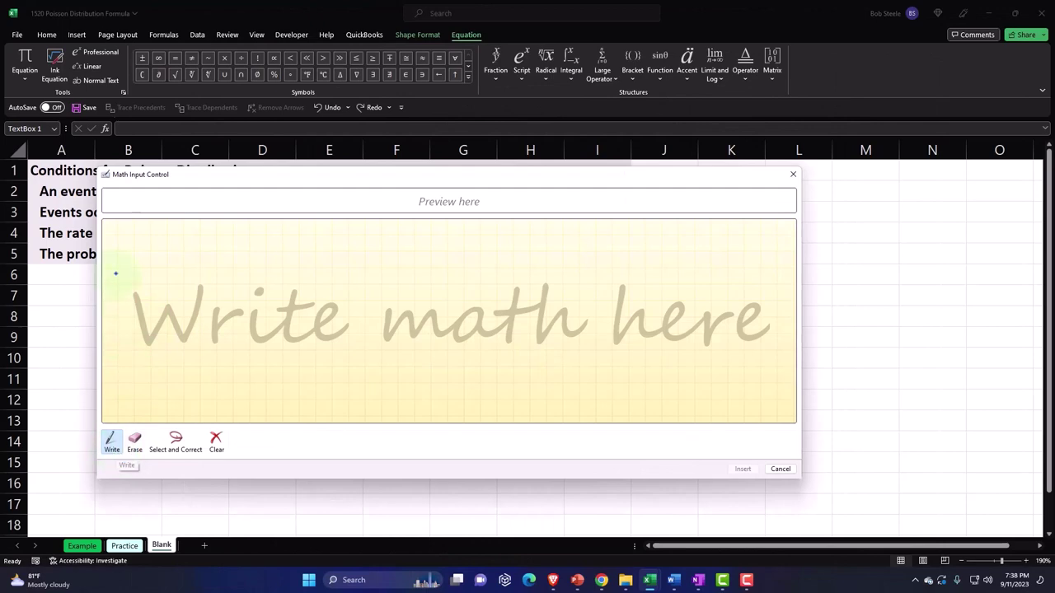
Step: Handwrite "P(x) =" as the beginning of the ink equation
left_click_drag(122, 260, 119, 379)
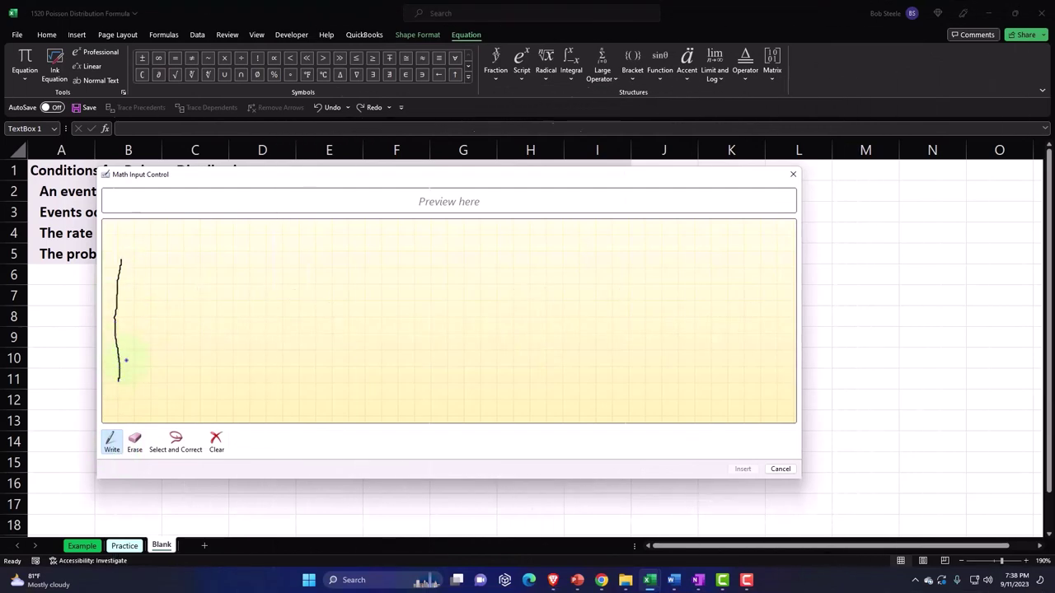
mouse_move(120, 261)
left_mouse_down()
mouse_move(135, 264)
mouse_move(150, 310)
mouse_move(120, 312)
left_mouse_up()
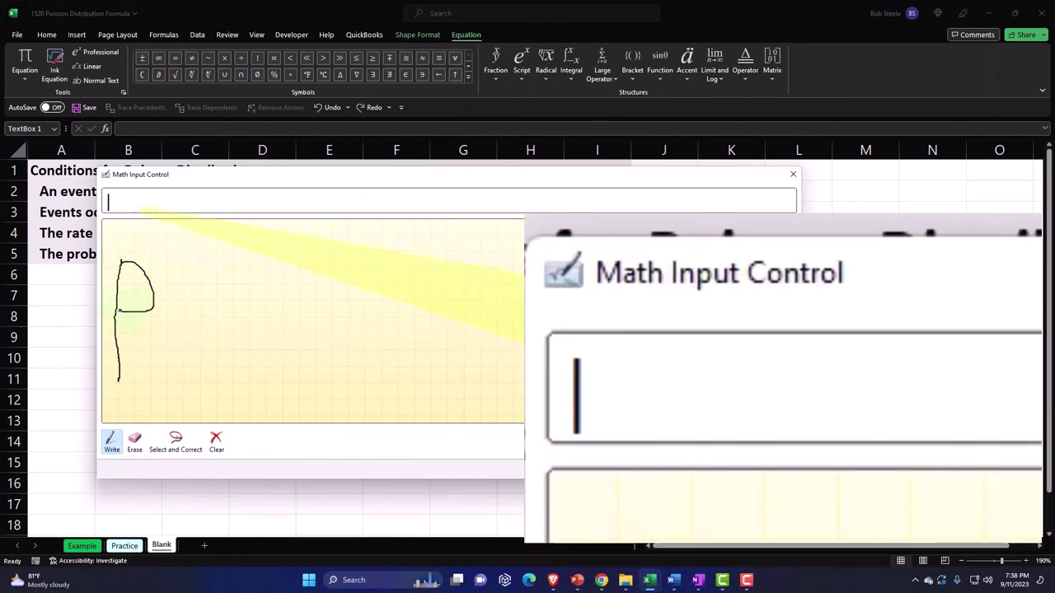
mouse_move(189, 265)
left_mouse_down()
mouse_move(167, 297)
mouse_move(165, 375)
mouse_move(181, 380)
left_mouse_up()
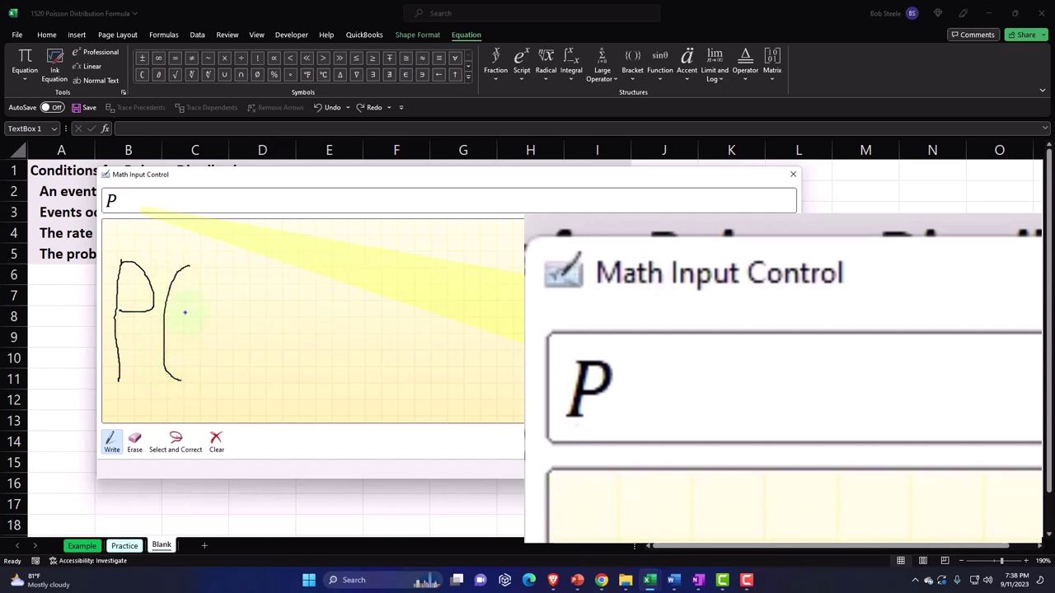
left_click_drag(181, 303, 225, 358)
left_click_drag(214, 315, 178, 355)
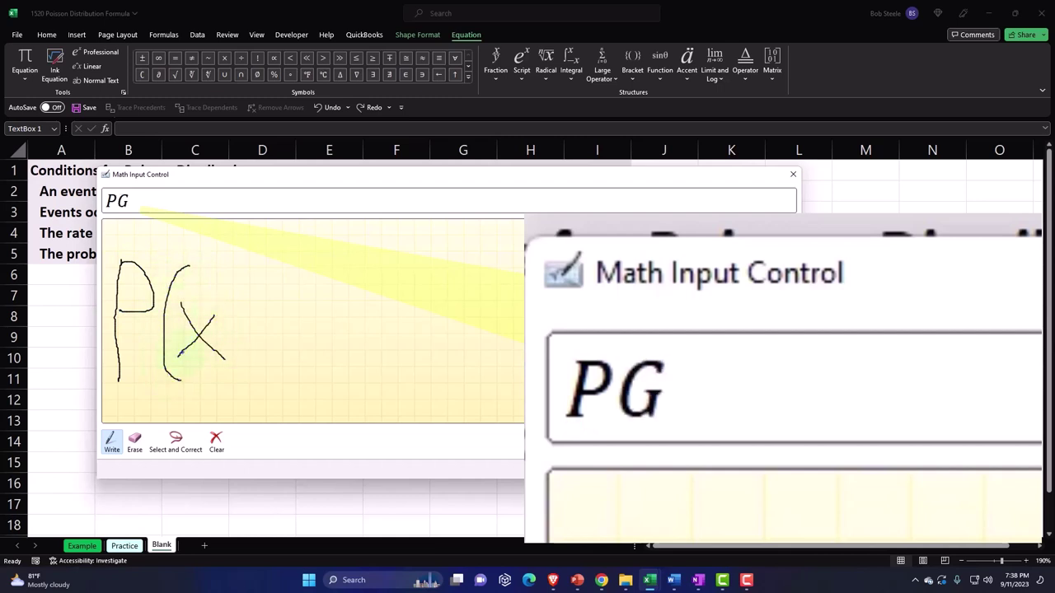
mouse_move(218, 268)
left_mouse_down()
mouse_move(245, 330)
mouse_move(231, 375)
left_mouse_up()
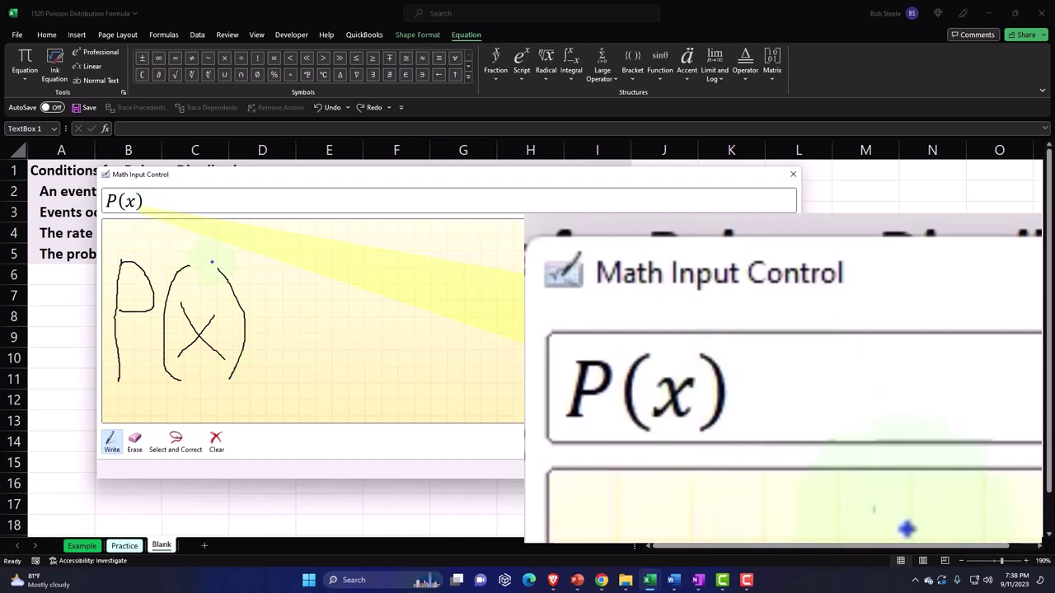
mouse_move(262, 314)
left_mouse_down()
mouse_move(282, 315)
mouse_move(282, 324)
left_mouse_up()
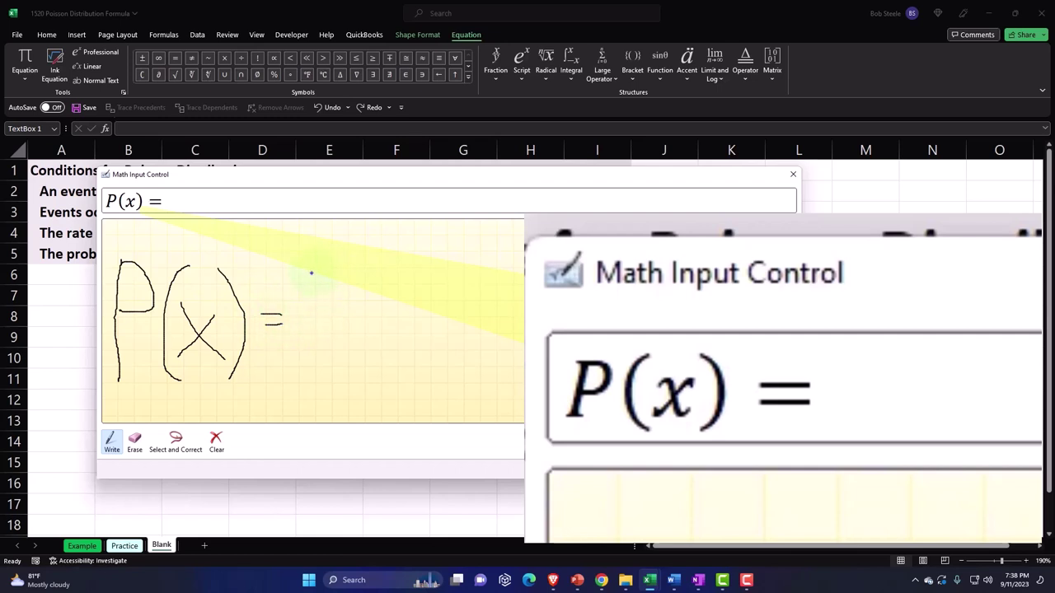
Step: Handwrite the numerator λ^x e^−λ after the equals sign and draw a fraction bar beneath it
mouse_move(311, 272)
left_mouse_down()
mouse_move(332, 299)
mouse_move(311, 296)
left_mouse_up()
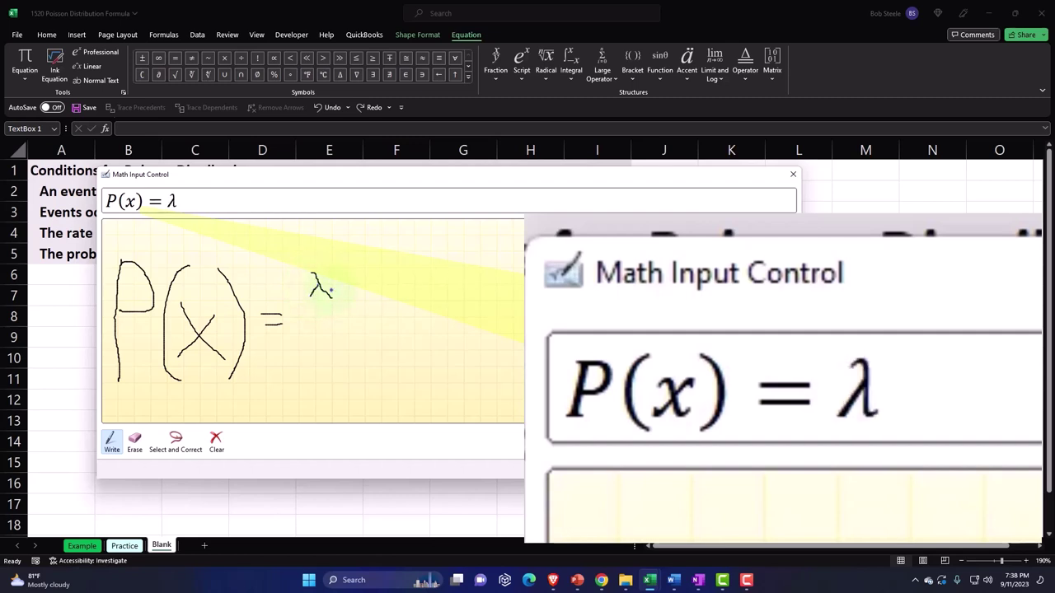
mouse_move(329, 265)
left_mouse_down()
mouse_move(345, 275)
mouse_move(332, 275)
left_mouse_up()
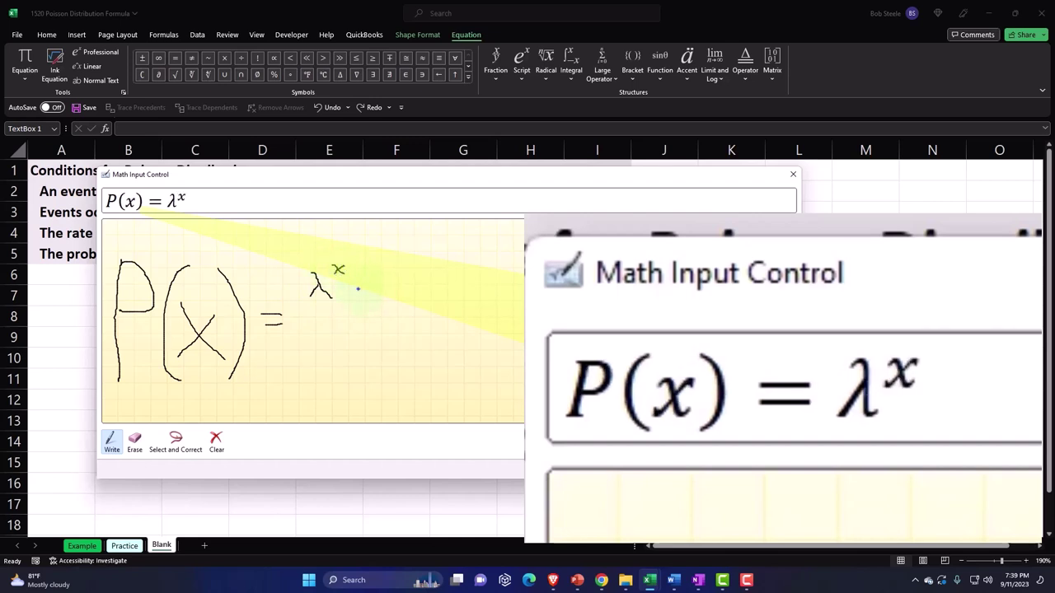
mouse_move(358, 289)
left_mouse_down()
mouse_move(348, 276)
mouse_move(354, 301)
mouse_move(379, 291)
left_mouse_up()
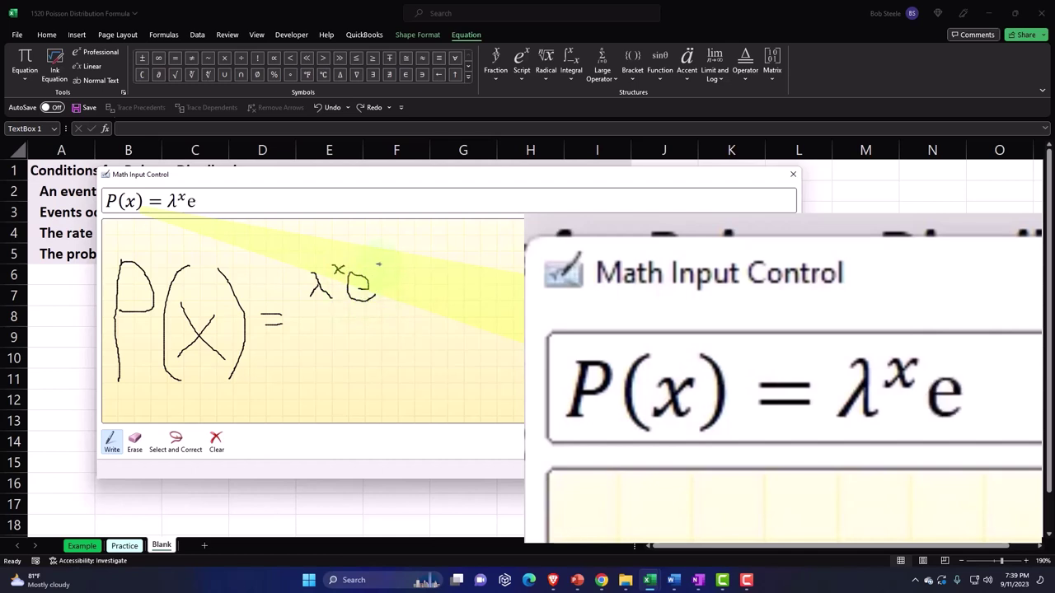
mouse_move(378, 264)
left_mouse_down()
mouse_move(401, 270)
mouse_move(397, 278)
left_mouse_up()
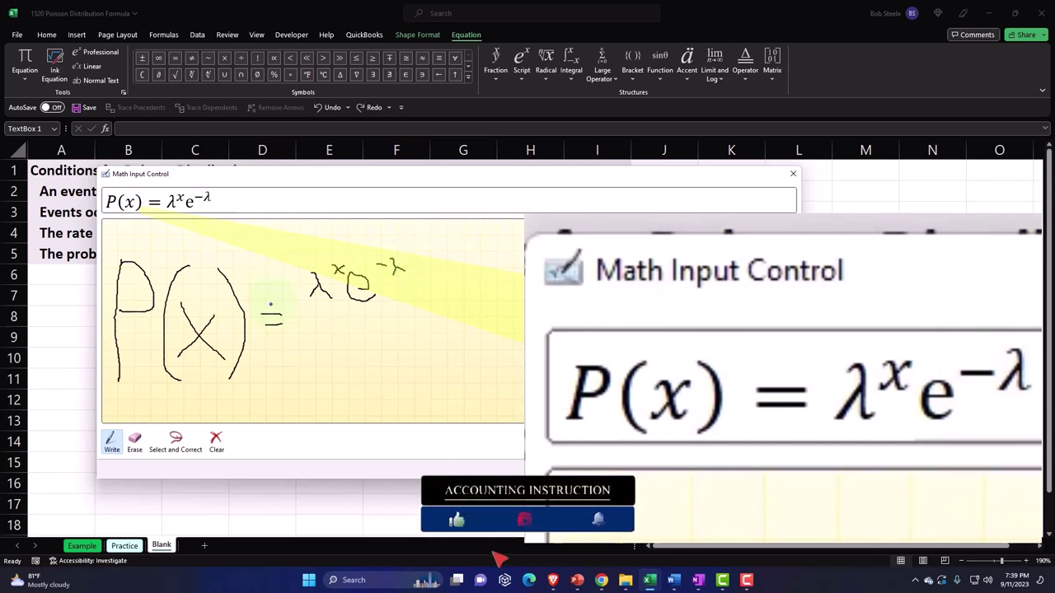
left_click_drag(301, 310, 449, 313)
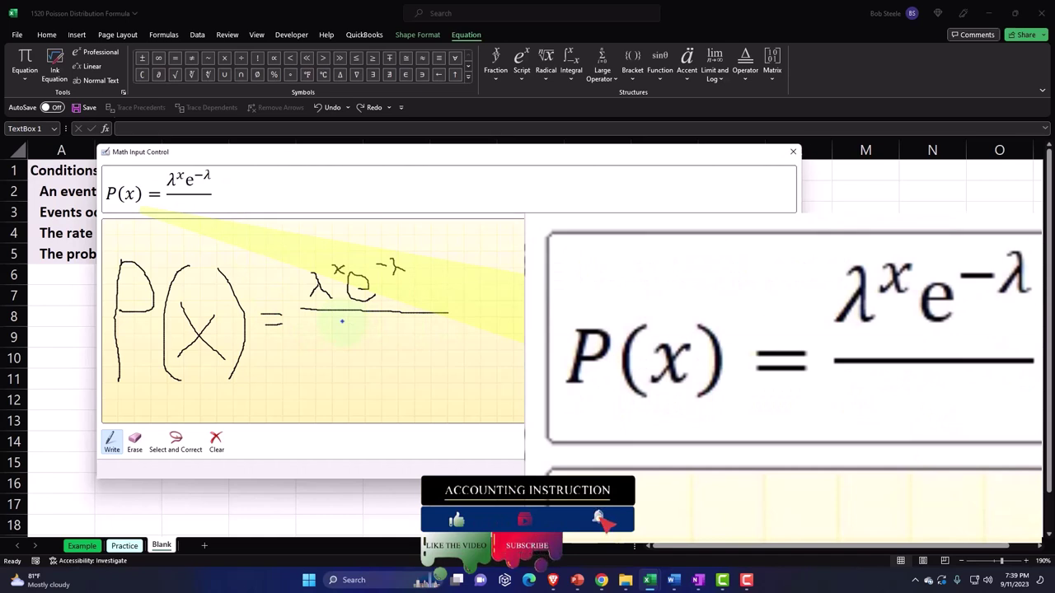
Step: Handwrite the denominator x! beneath the fraction bar and insert the finished equation into the sheet
mouse_move(341, 321)
left_mouse_down()
mouse_move(363, 341)
mouse_move(347, 338)
mouse_move(385, 326)
mouse_move(384, 338)
left_mouse_up()
left_click(383, 345)
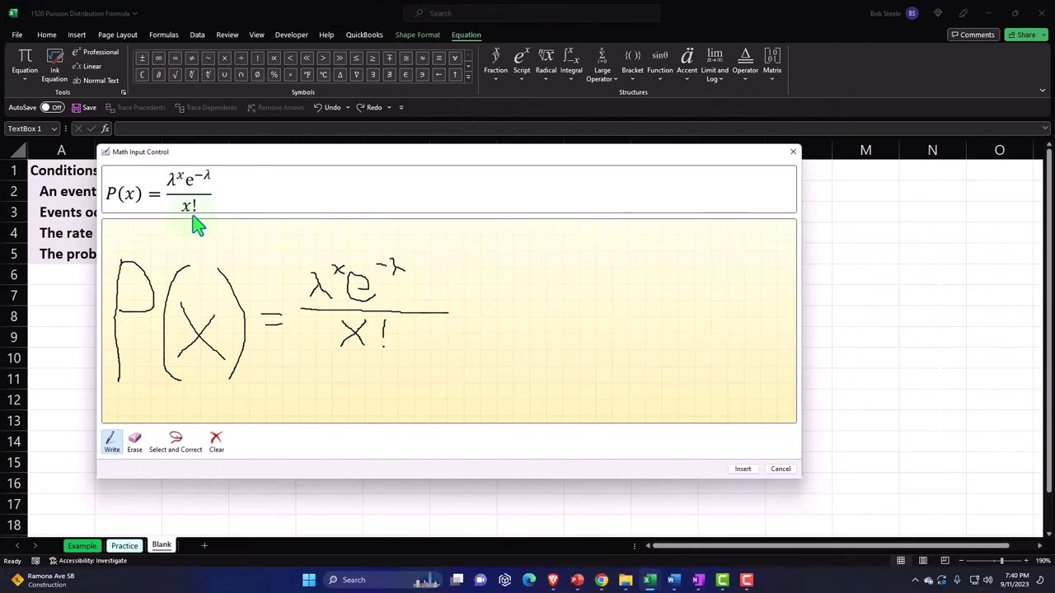
left_click(748, 470)
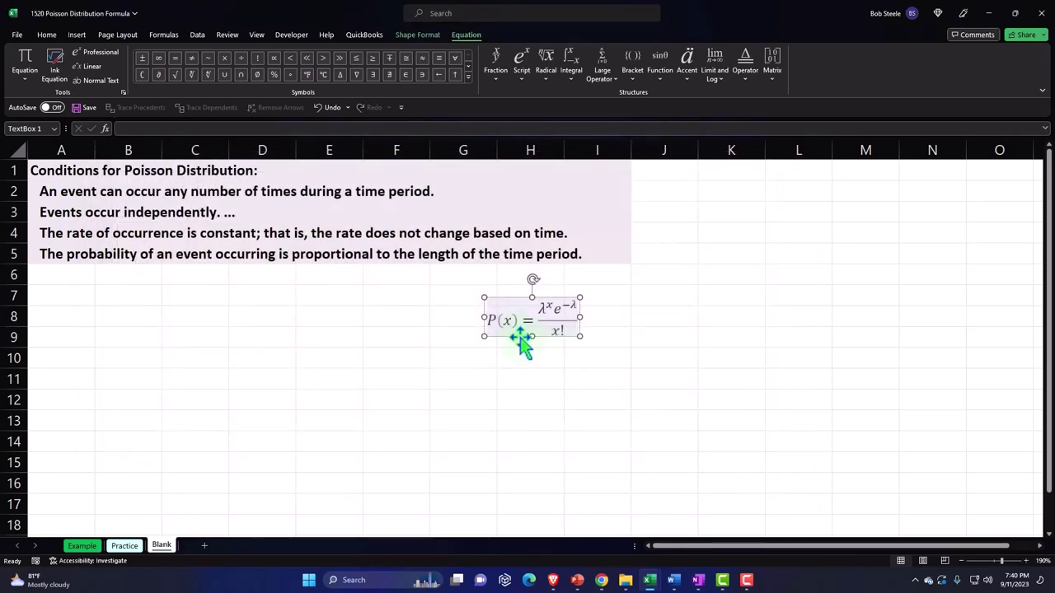
Step: Move the equation box below the conditions block at the sheet's first columns and enlarge its font size to 28
left_click_drag(518, 337, 88, 325)
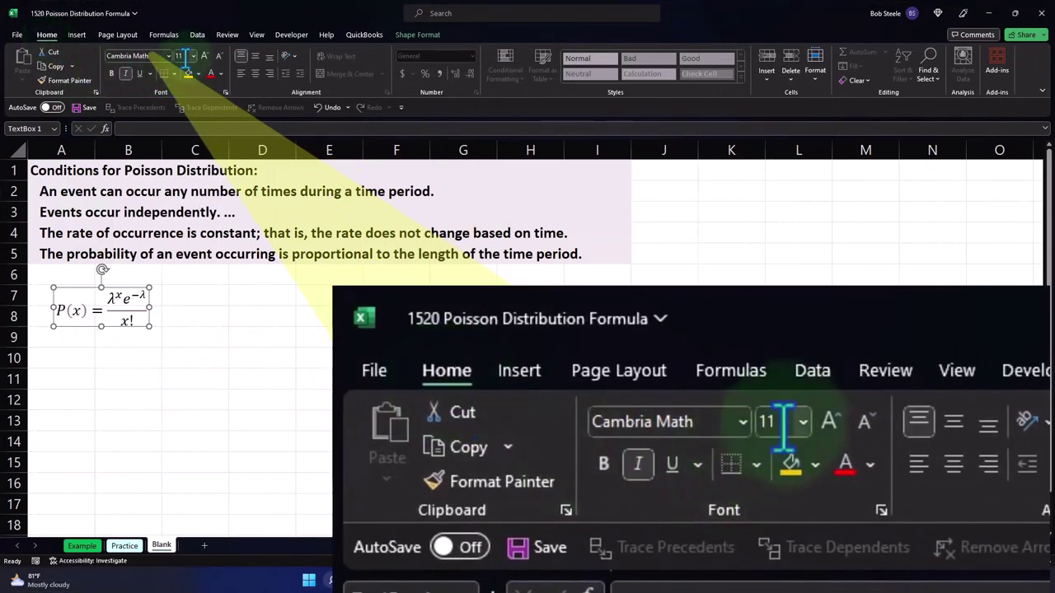
left_click(194, 56)
left_click(194, 55)
left_click(205, 54)
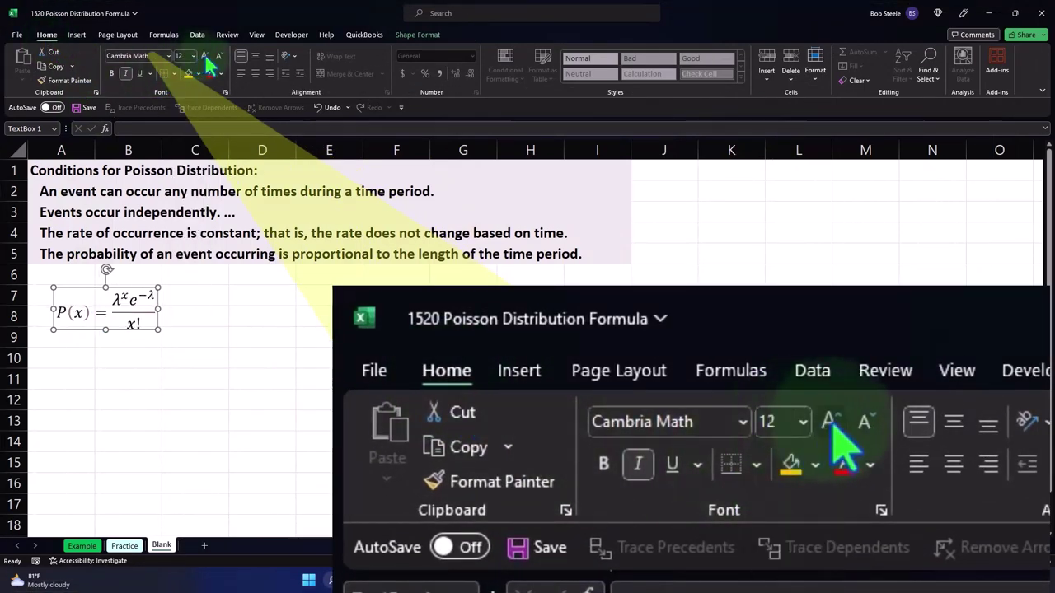
left_click(204, 54)
left_click(204, 54)
left_click(204, 55)
left_click(204, 54)
left_click(205, 55)
left_click(205, 54)
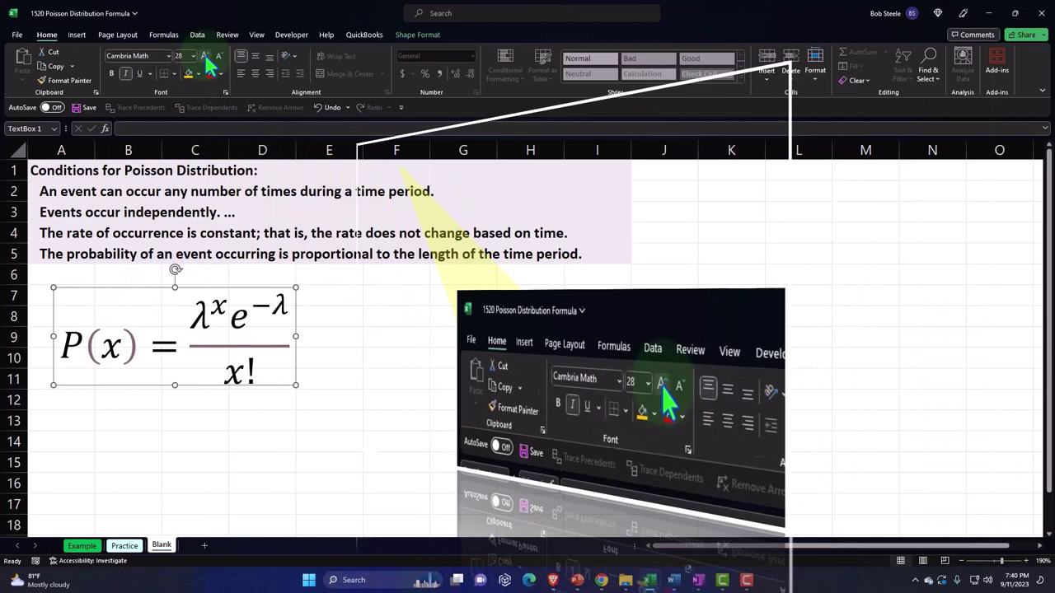
Step: Nudge the equation box closer to the conditions block and fill it with the standard orange colour
left_click_drag(132, 289, 120, 276)
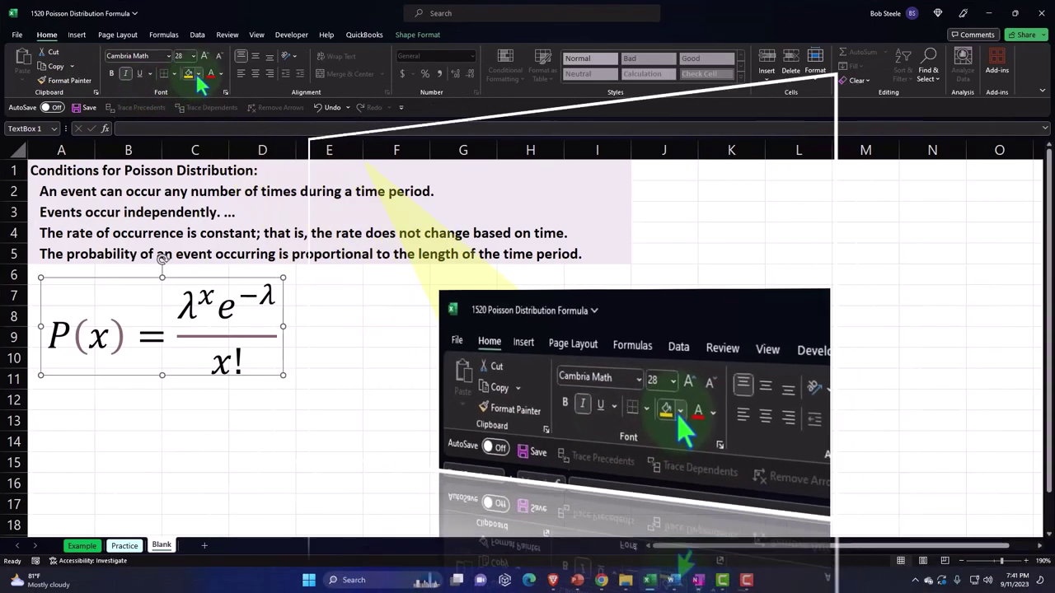
left_click(198, 73)
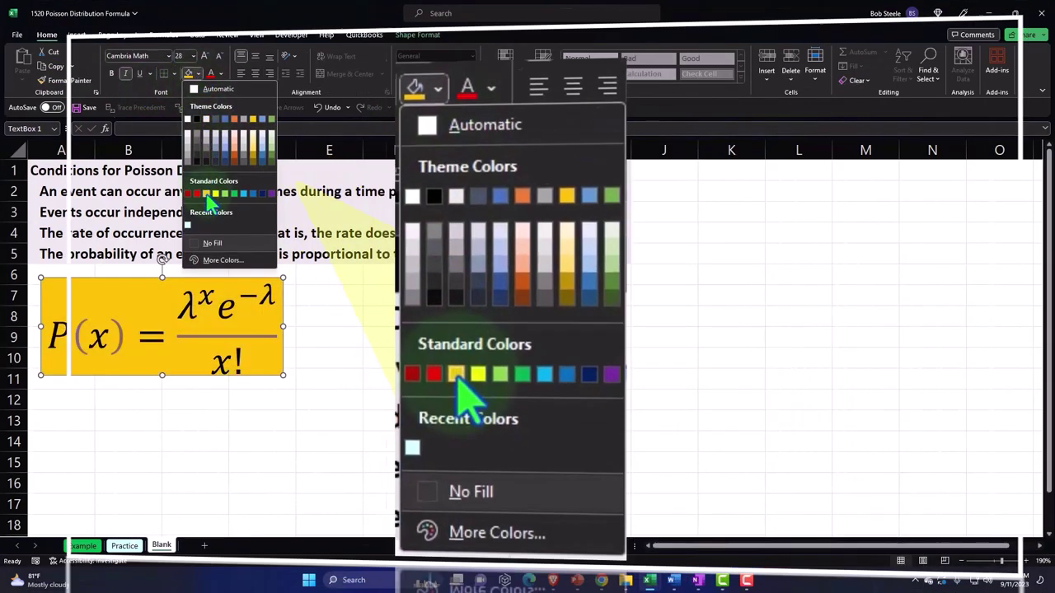
left_click(206, 195)
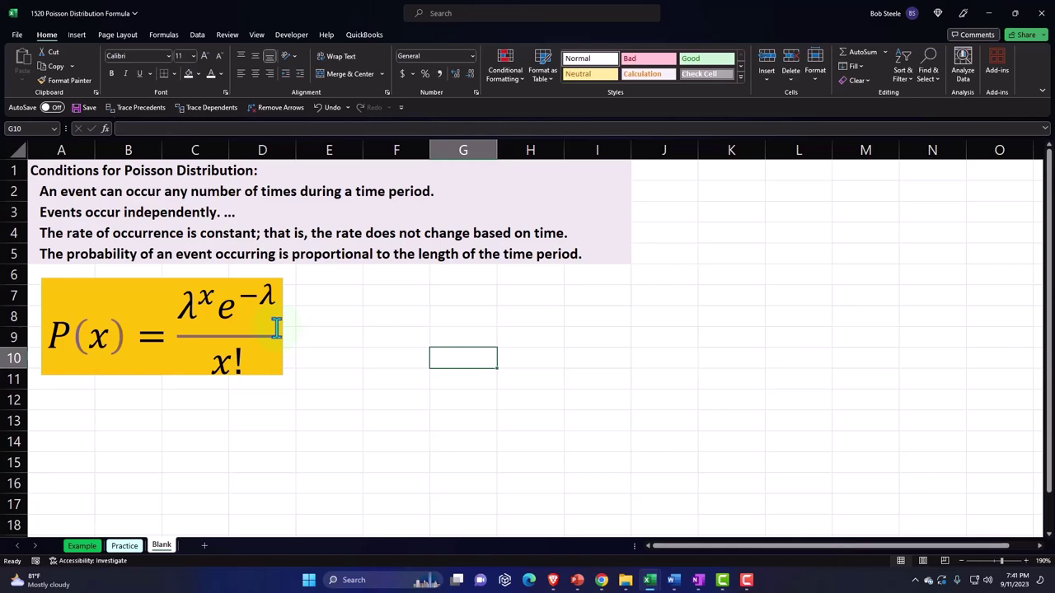
Step: Format all cells of the Blank sheet as Currency with no symbol, 0 decimal places and negative numbers in red parentheses
left_click(16, 151)
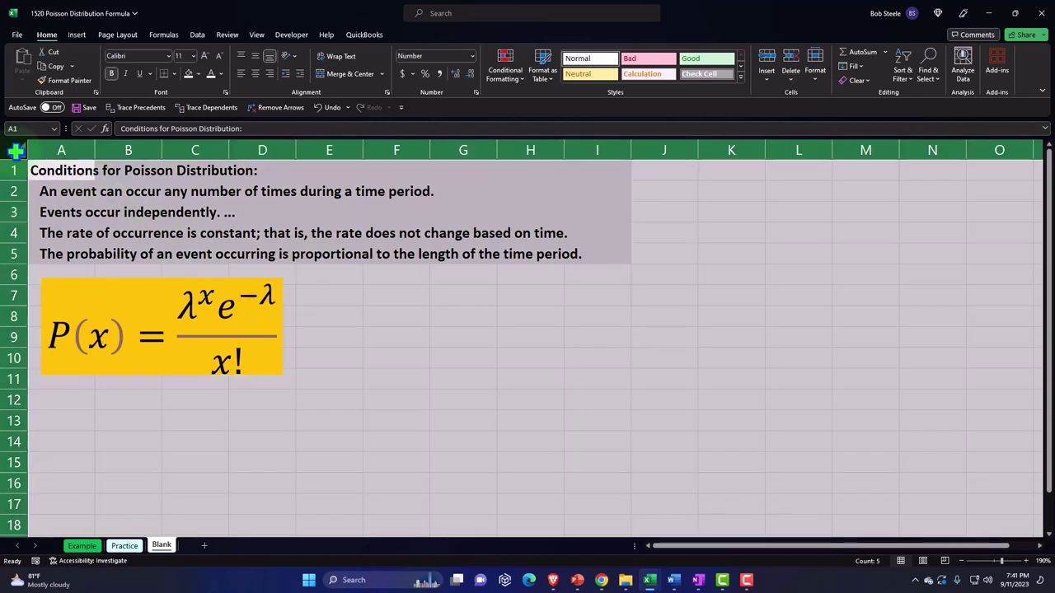
right_click(388, 304)
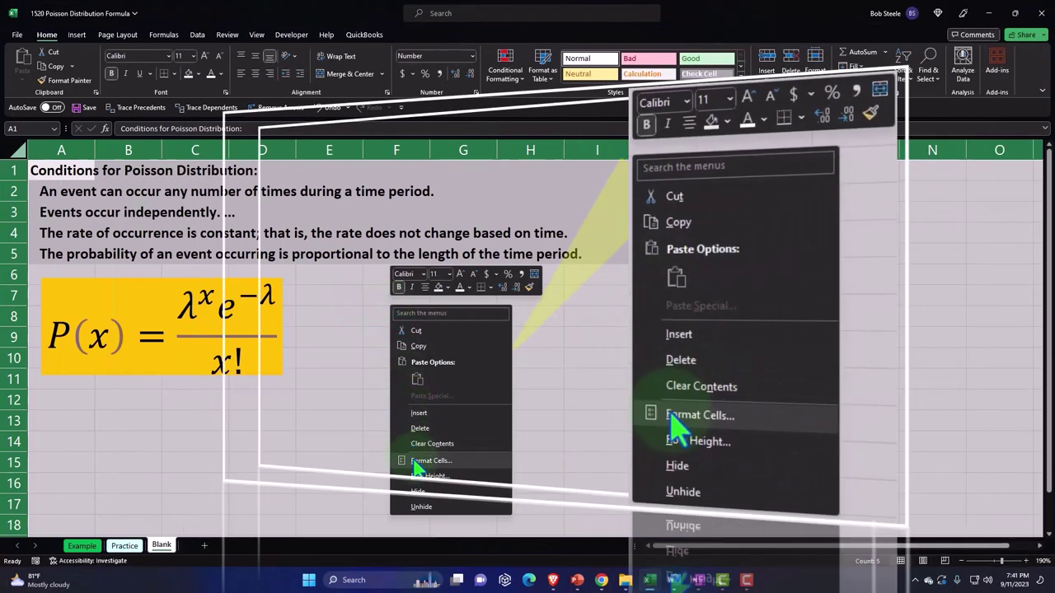
left_click(420, 461)
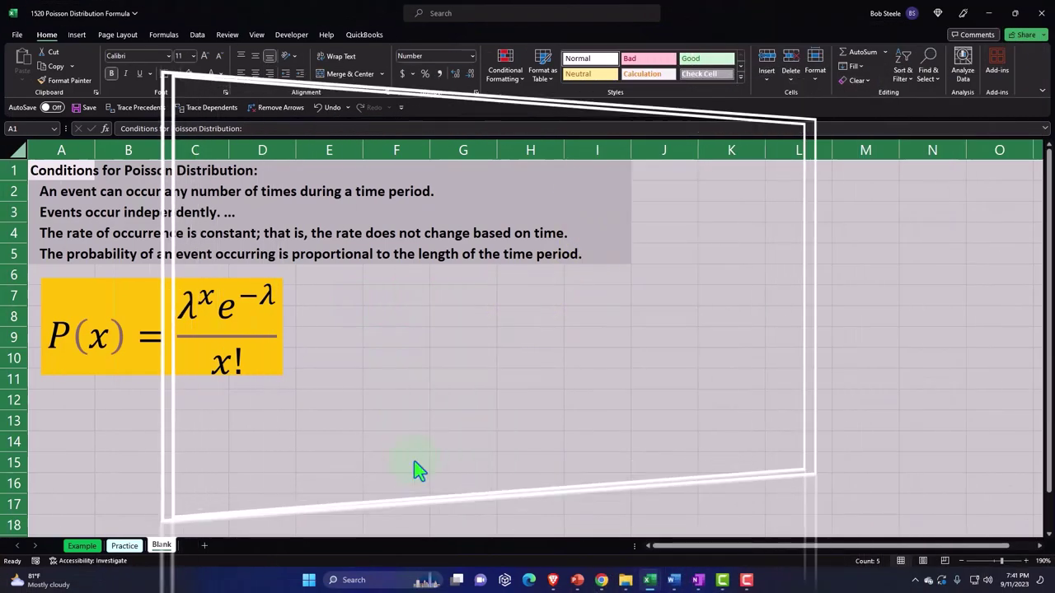
left_click_drag(387, 329, 443, 198)
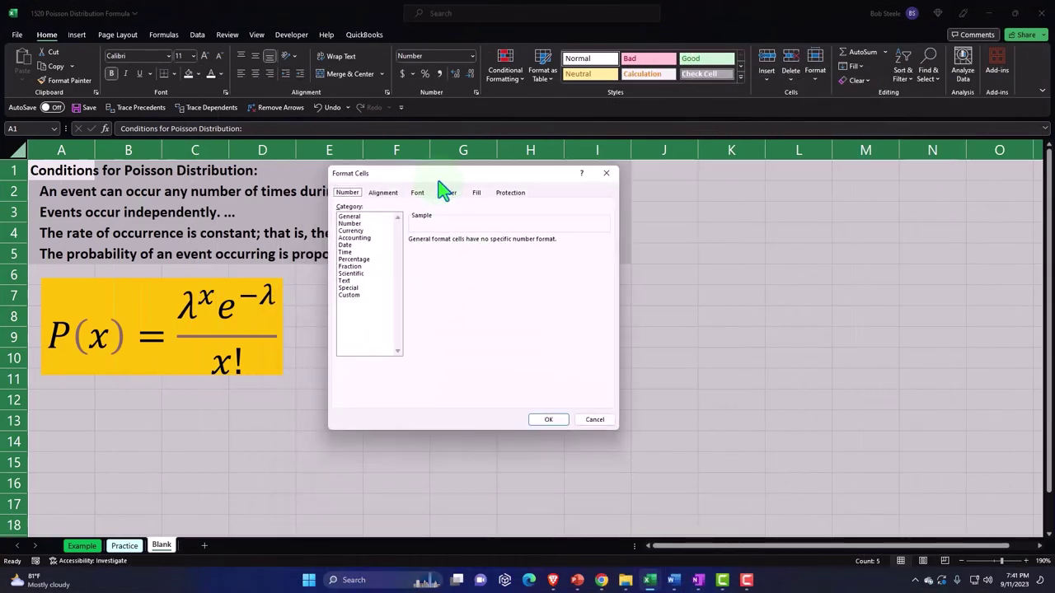
left_click(354, 231)
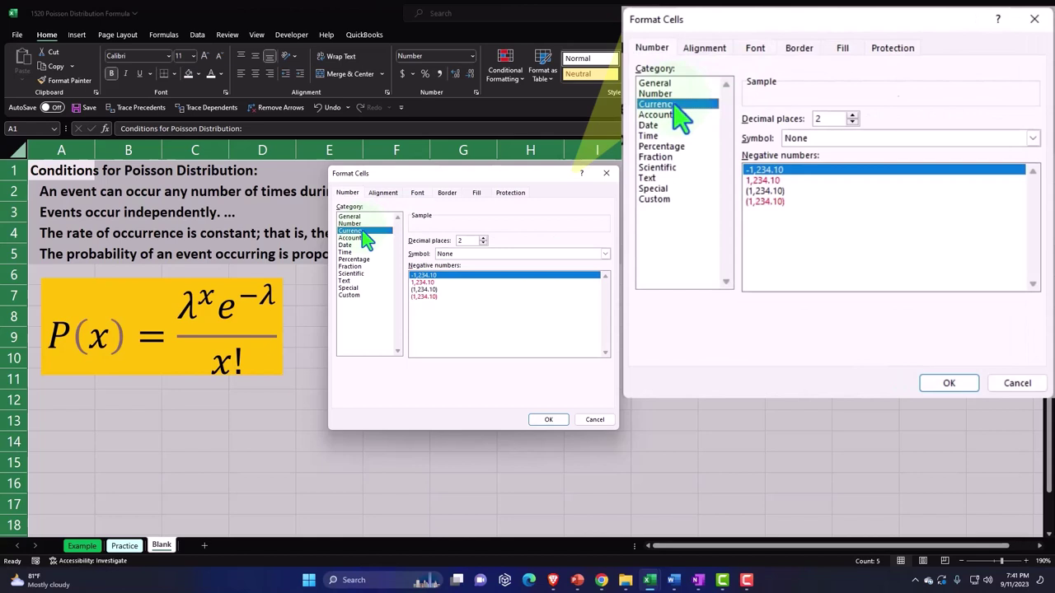
left_click(424, 297)
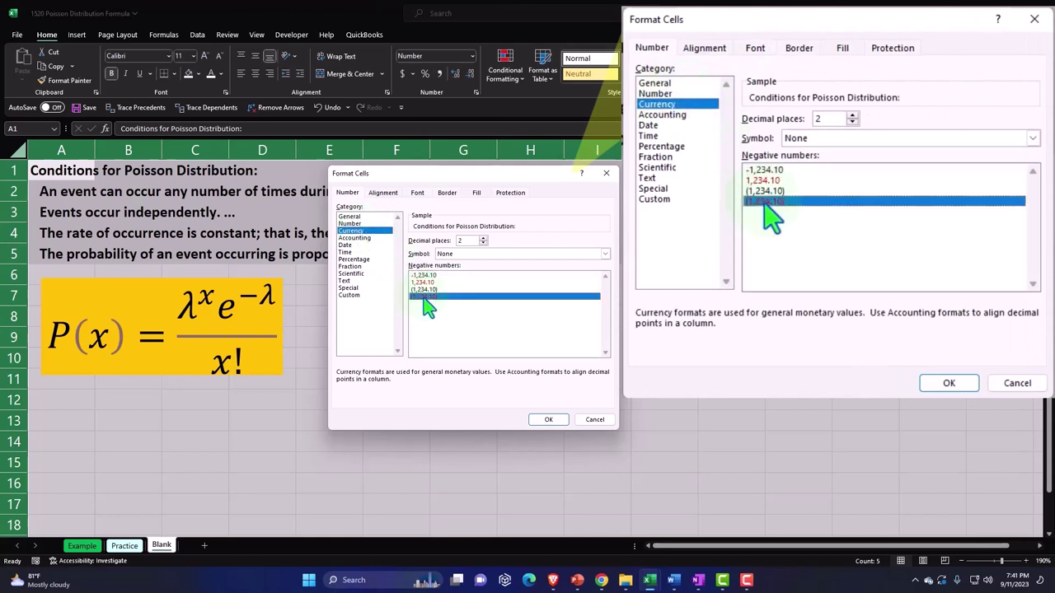
left_click(605, 253)
left_click(560, 262)
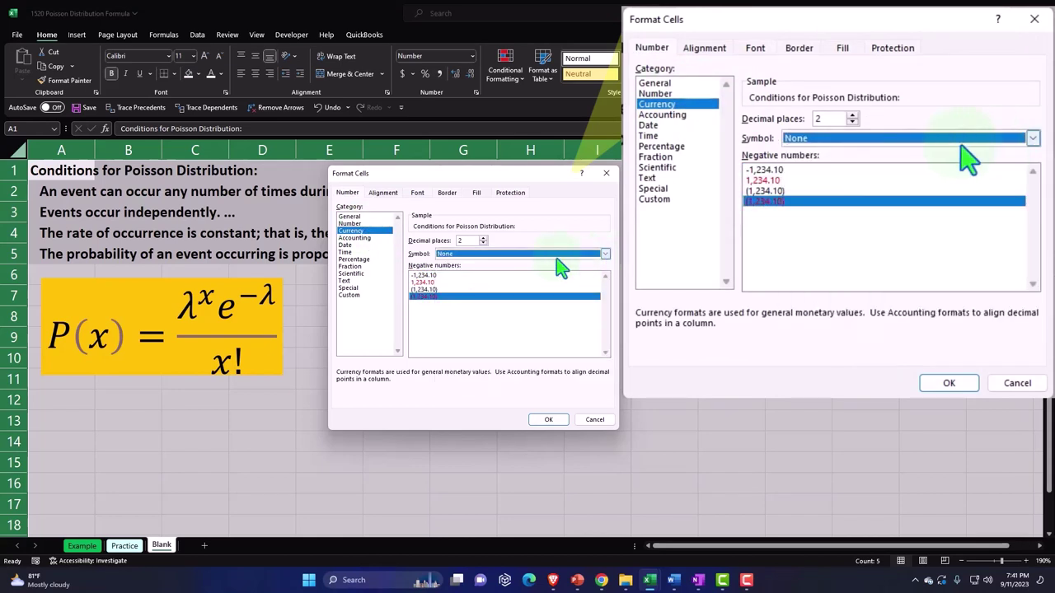
left_click(483, 243)
left_click(483, 243)
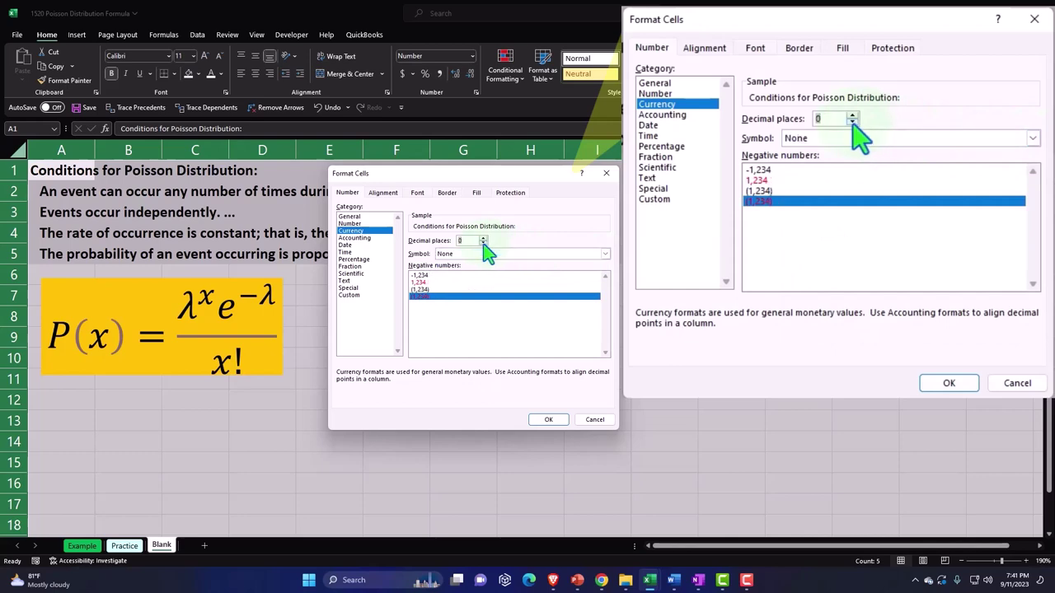
left_click(549, 421)
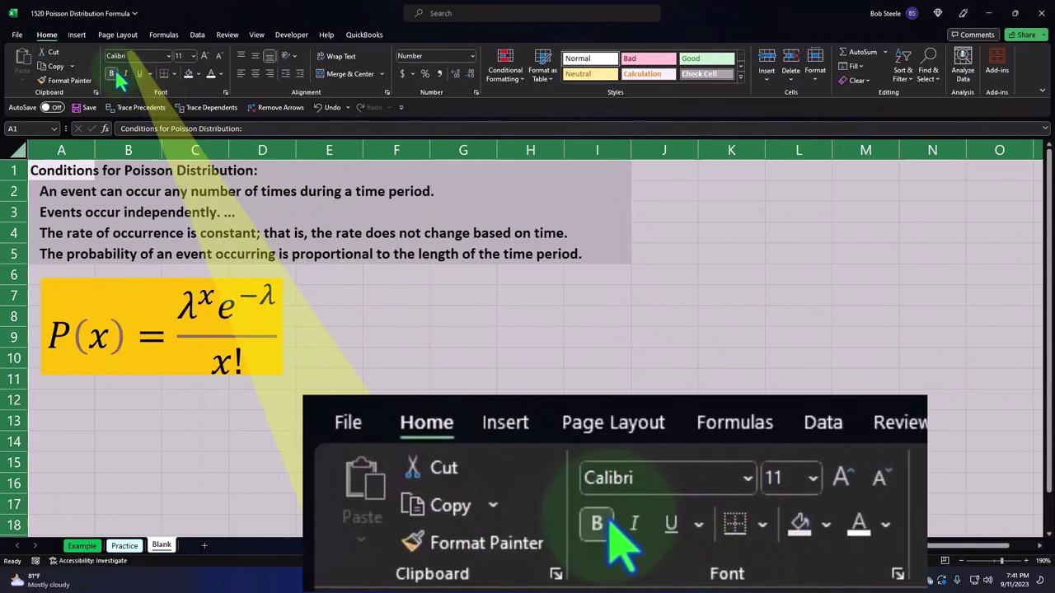
Step: Enter "e" in A12 and "A constand" in B12, widening column B to fit its text and narrowing column A
left_click(74, 401)
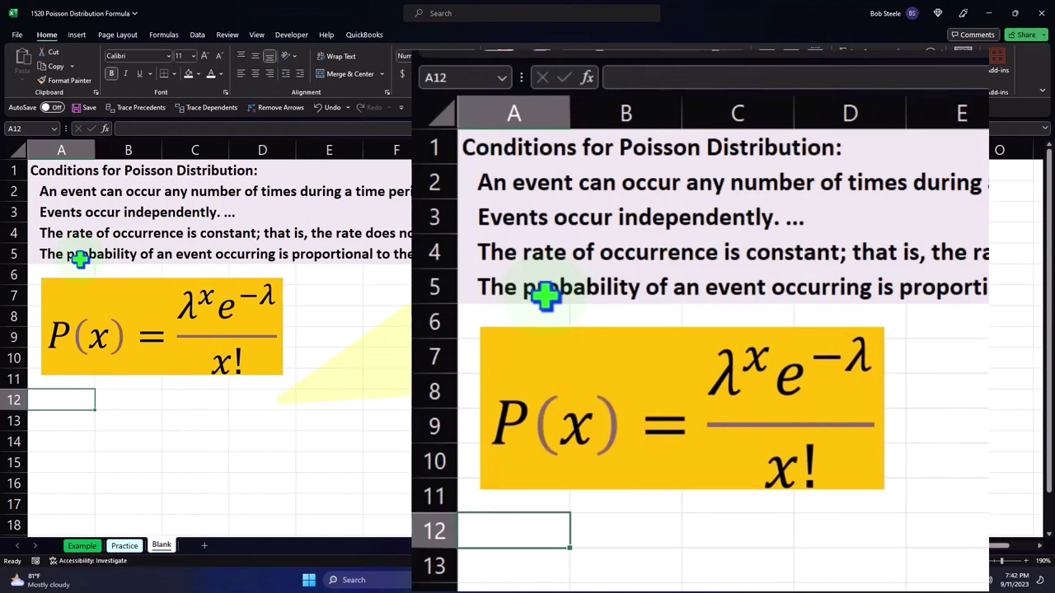
type("e")
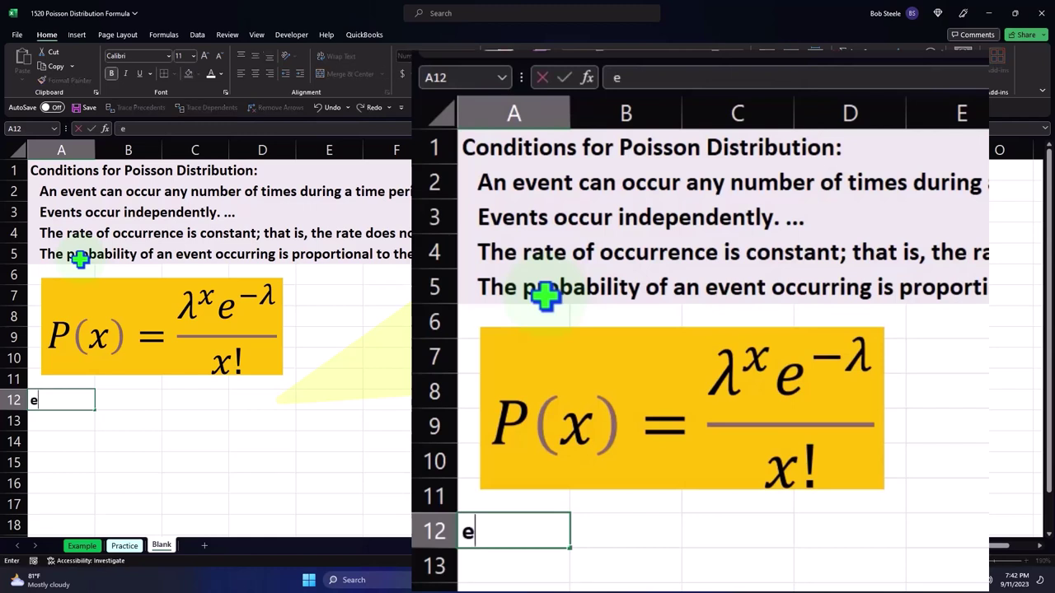
key("Tab")
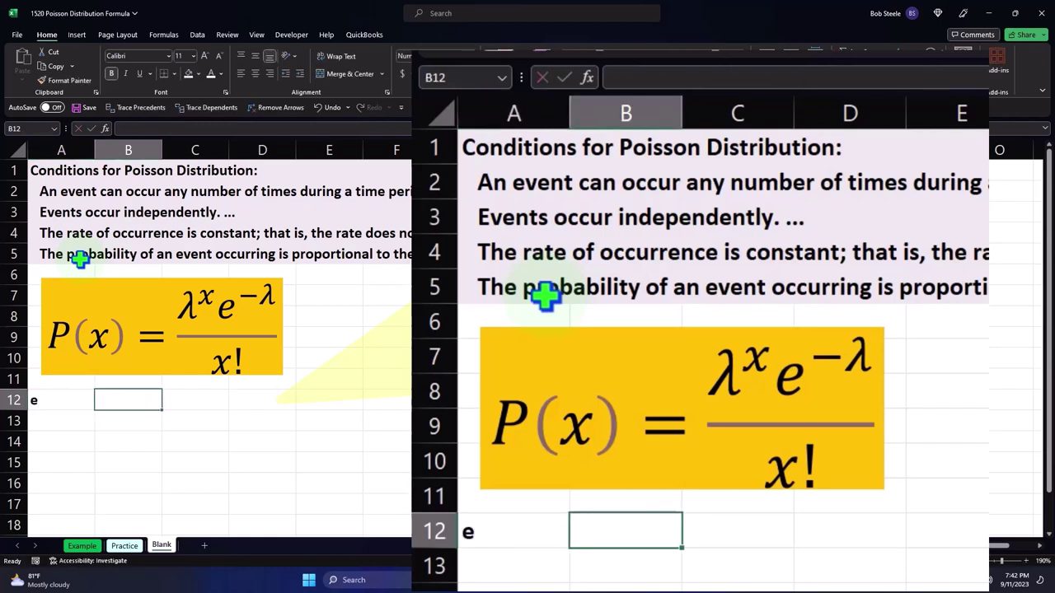
type("A cosn")
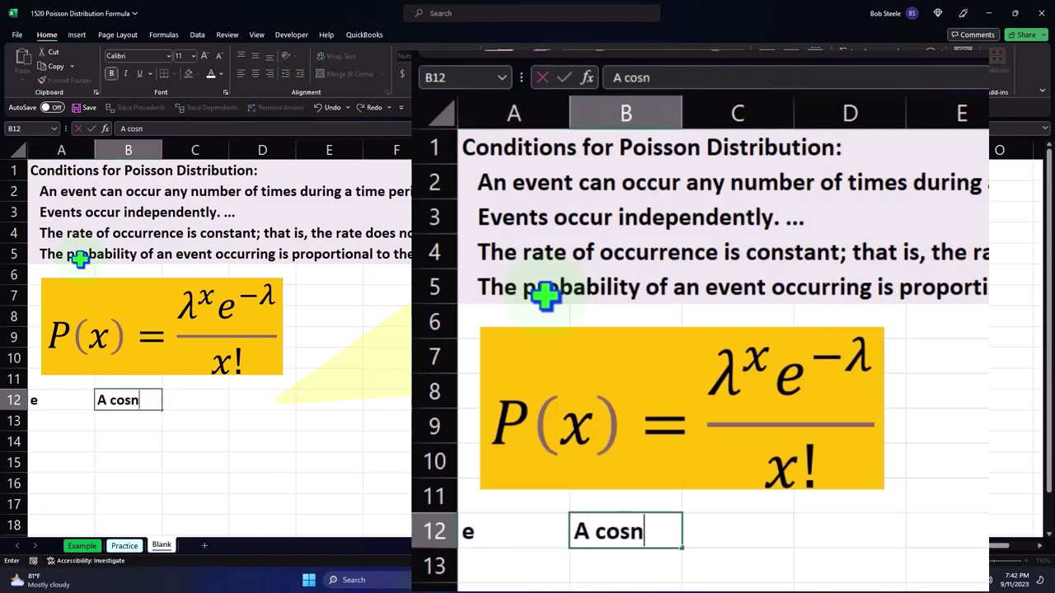
key("BackSpace")
key("BackSpace")
type("nstand")
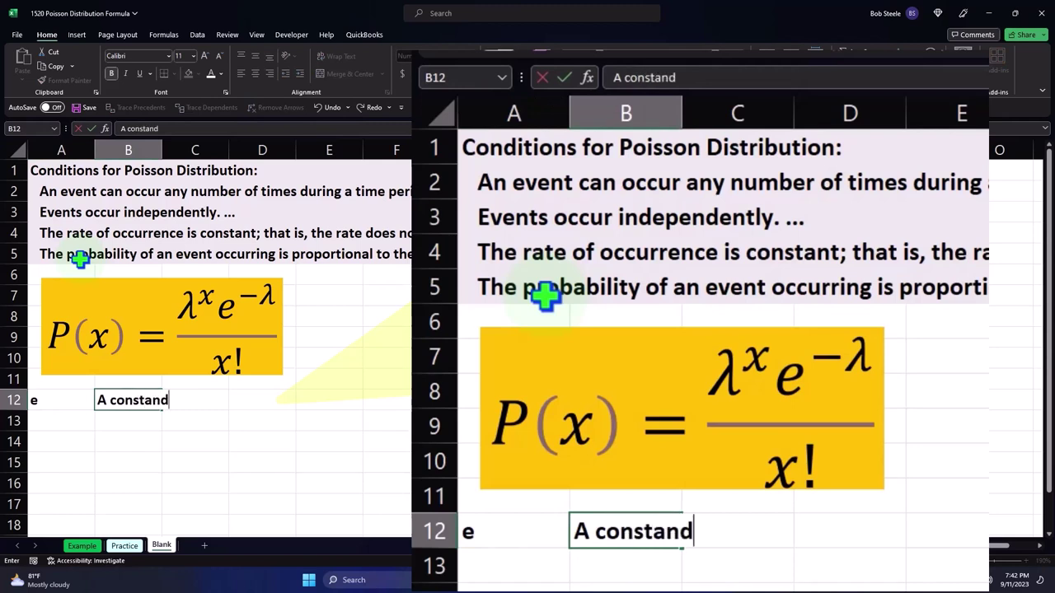
key("Tab")
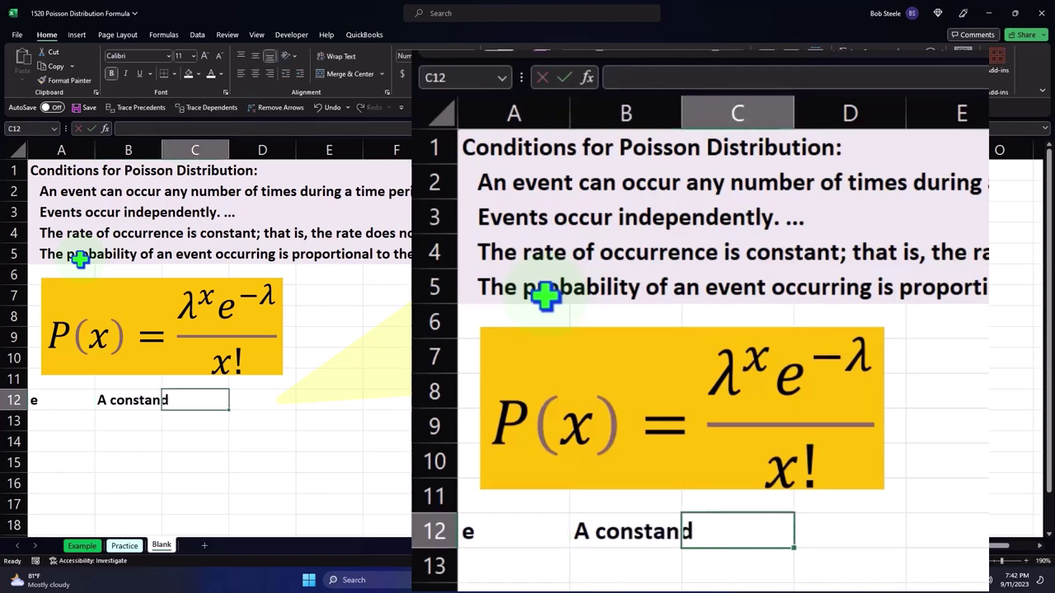
left_click_drag(162, 149, 174, 142)
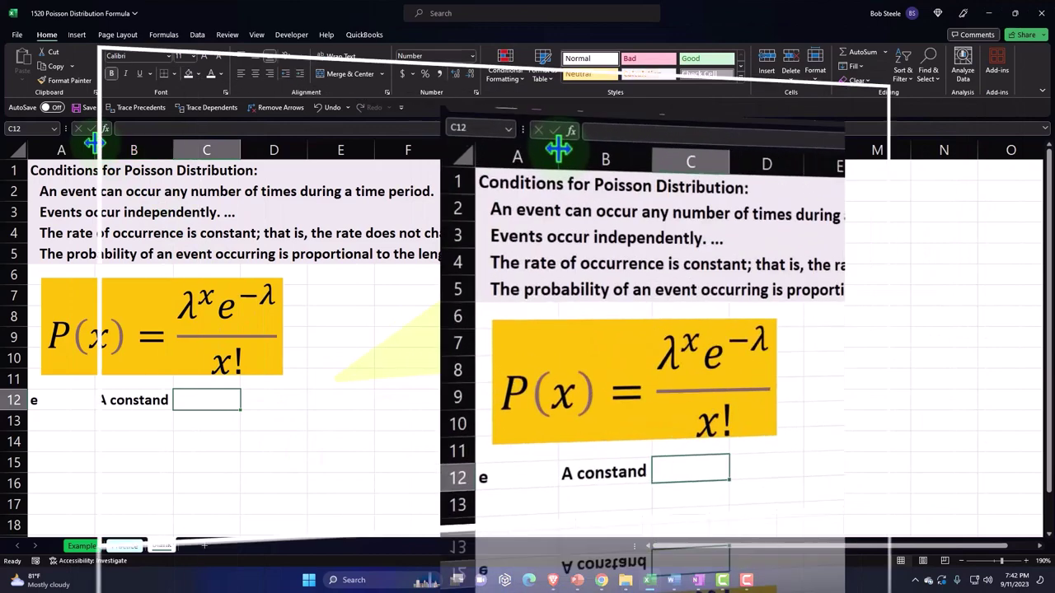
left_click_drag(94, 149, 65, 150)
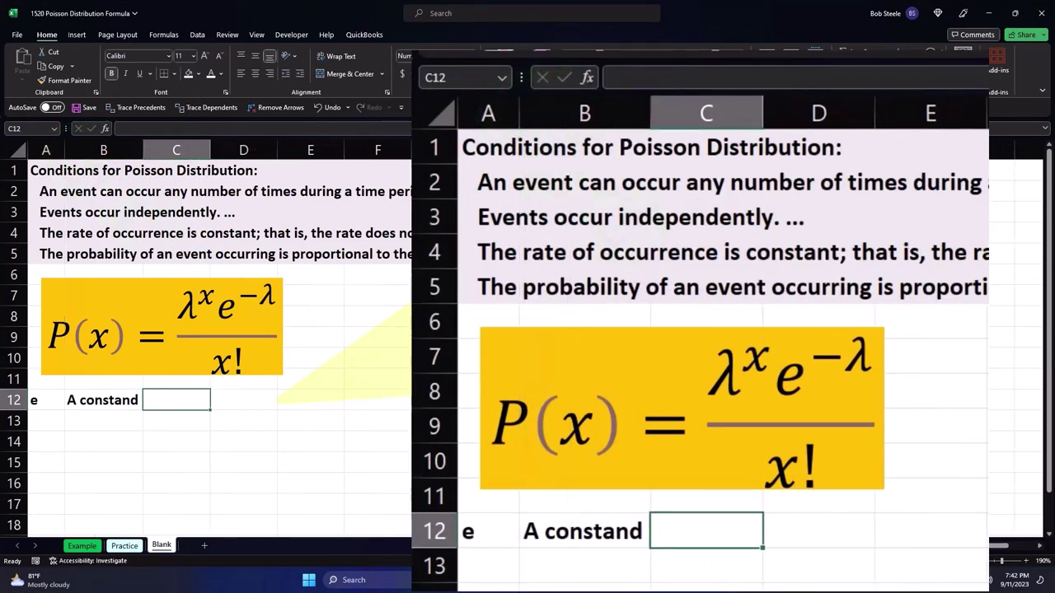
Step: Calculate the constant e in C12 with the formula =EXP(1)
type("=exp")
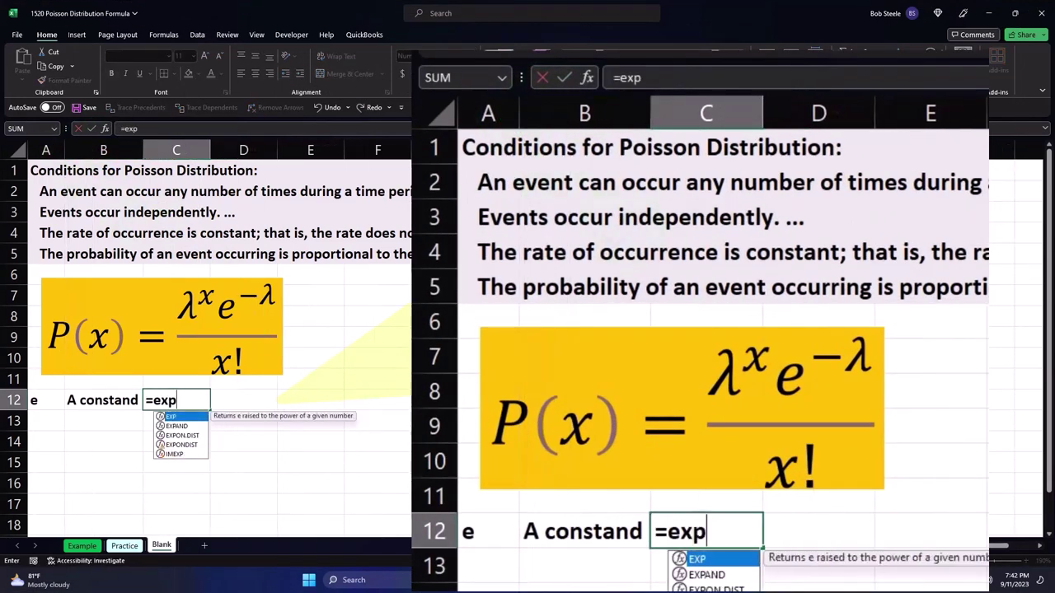
type("(")
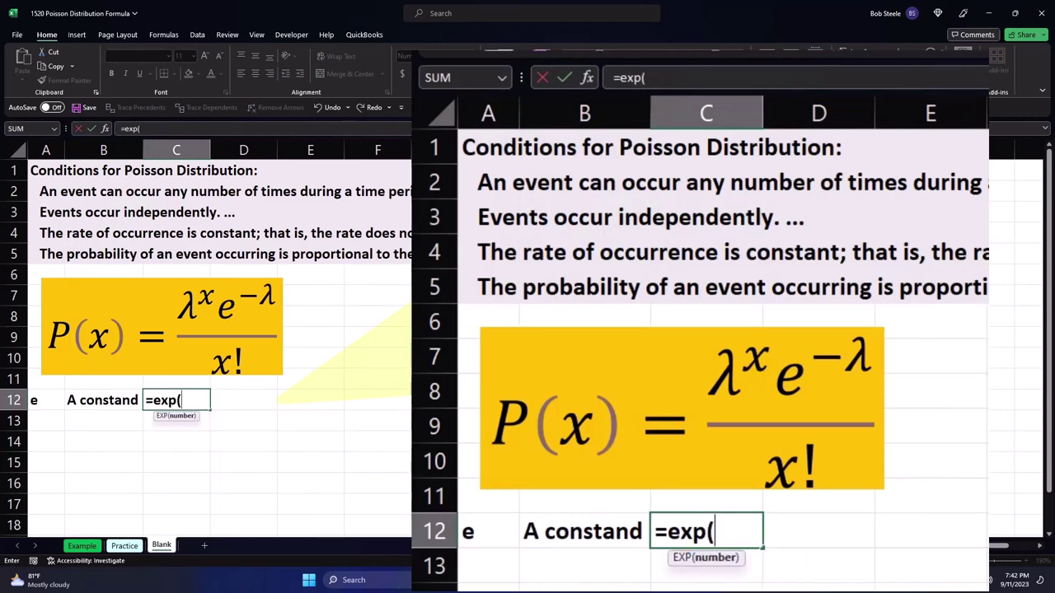
type("1)")
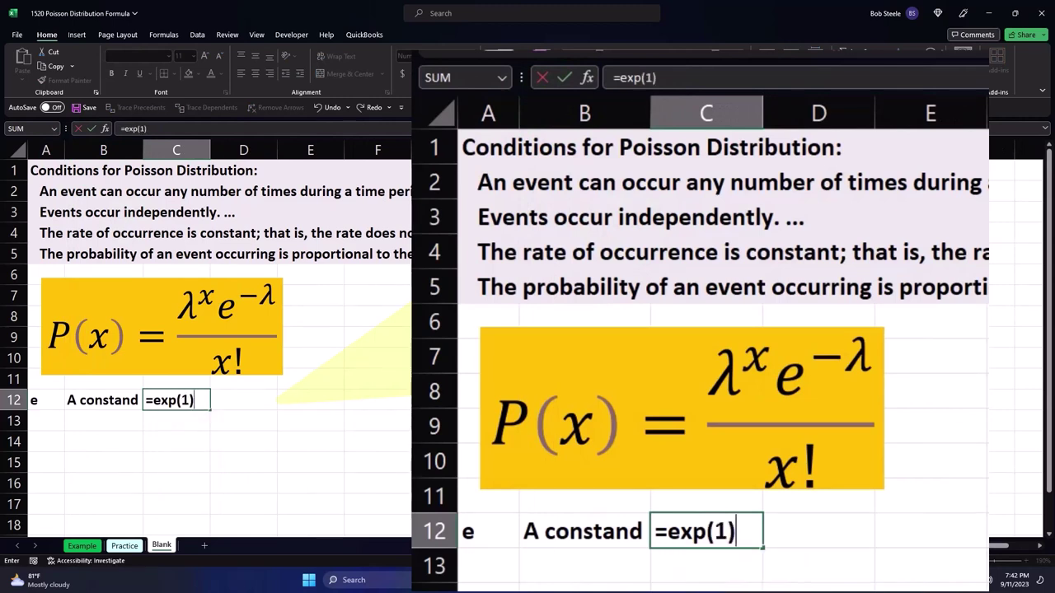
key("Return")
Step: Show the value in C12 with five decimal places
left_click(33, 400)
left_click(175, 400)
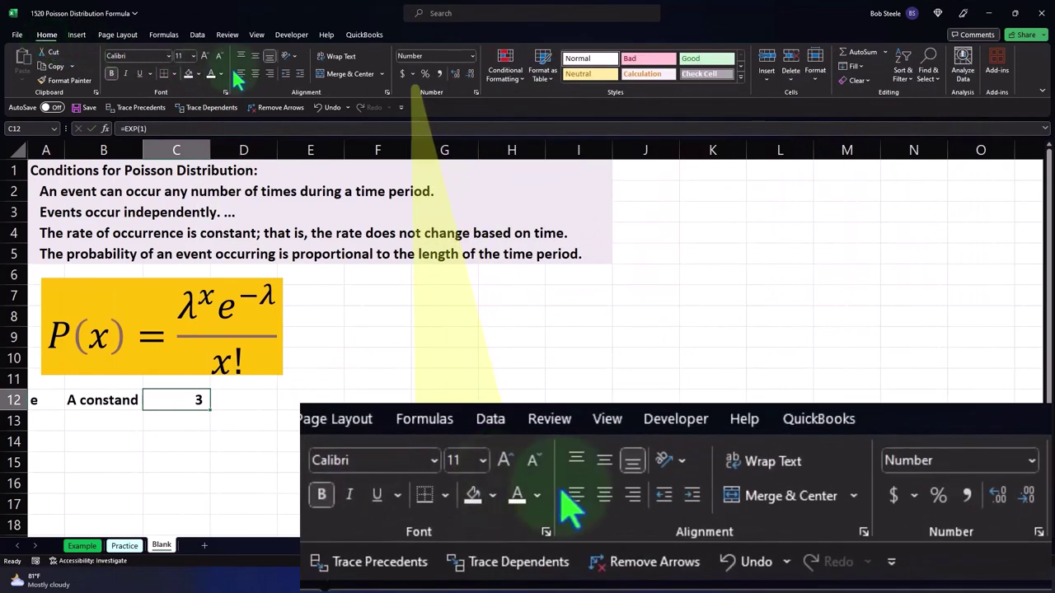
left_click(454, 74)
left_click(455, 75)
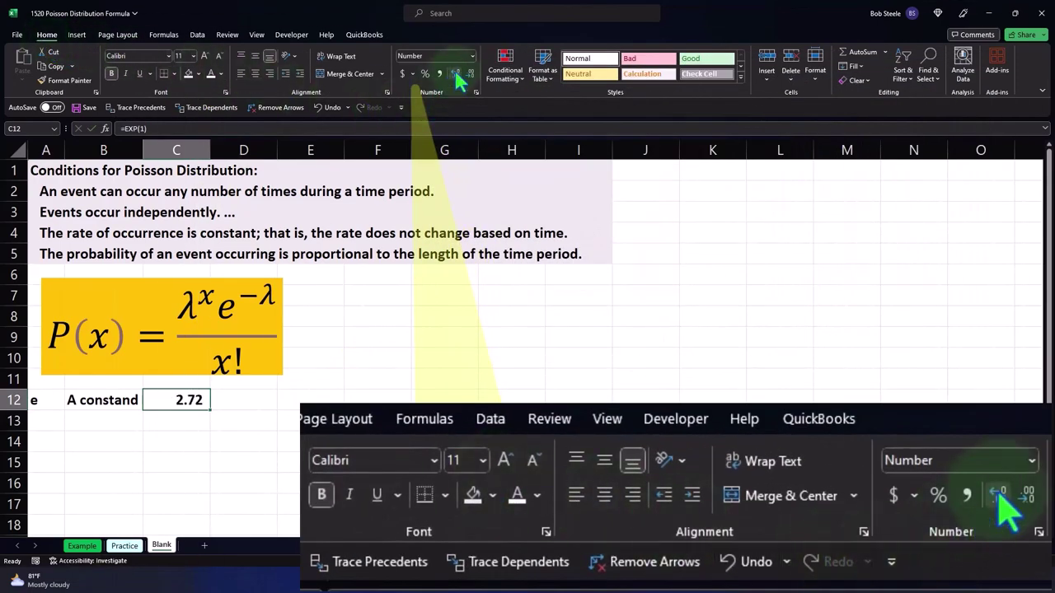
left_click(455, 75)
left_click(455, 74)
left_click(455, 74)
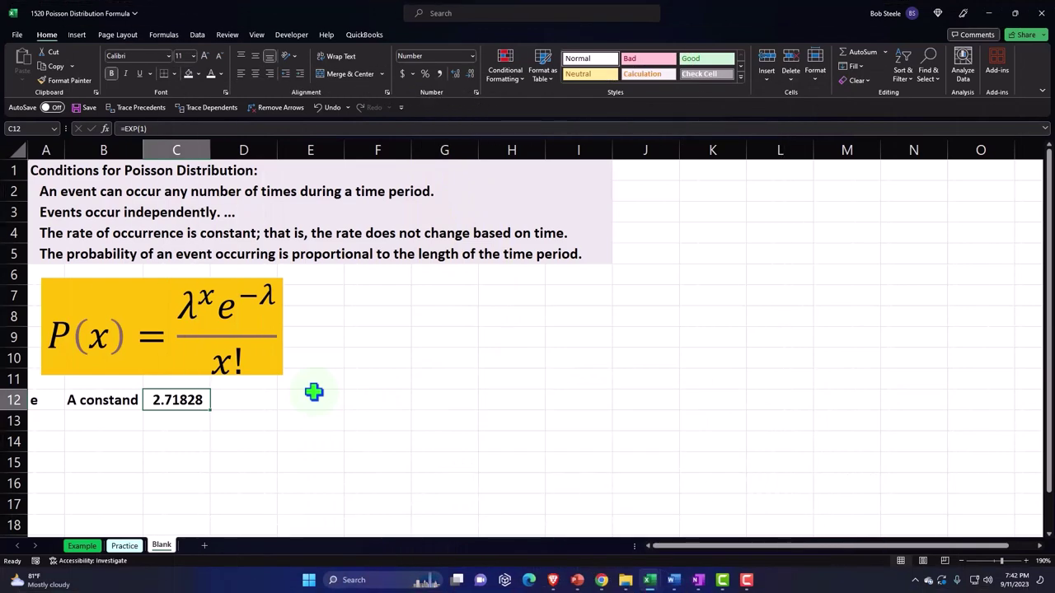
Step: Enter the factorial symbol "!" in A13 as the label below e
key("Down")
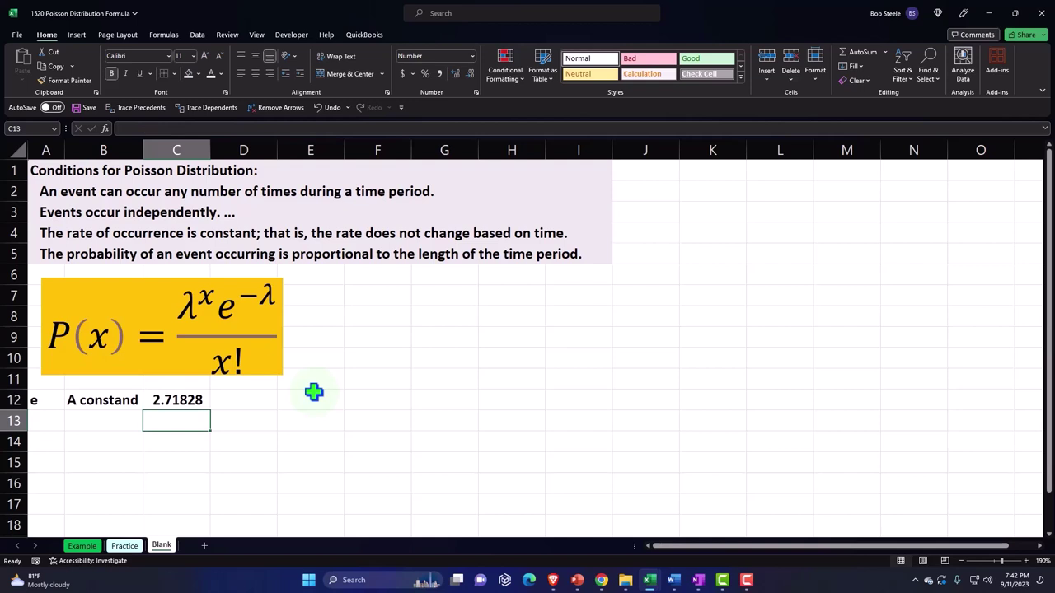
key("Left")
key("Left")
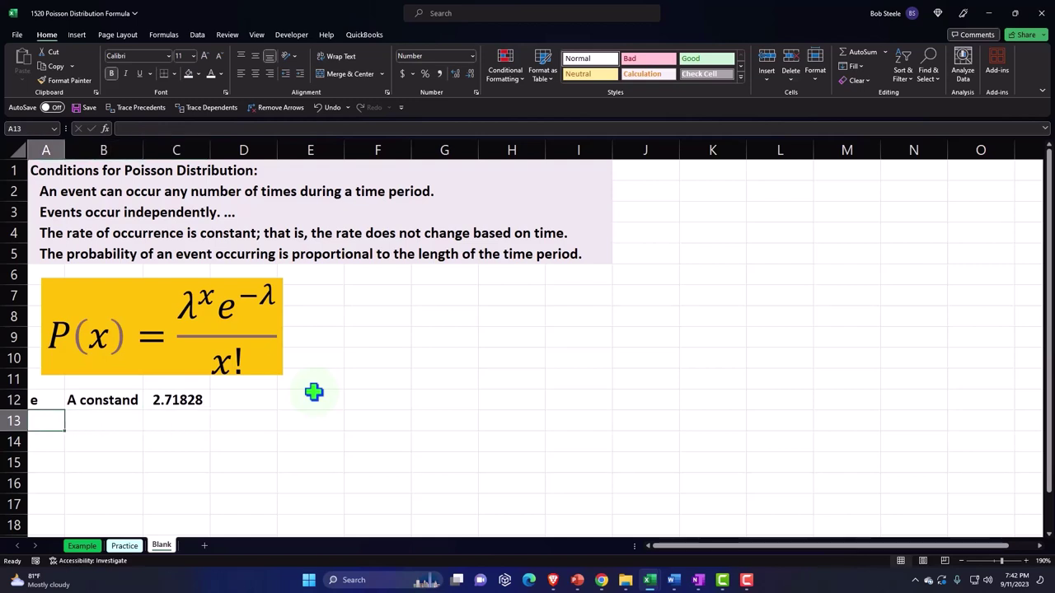
type("!")
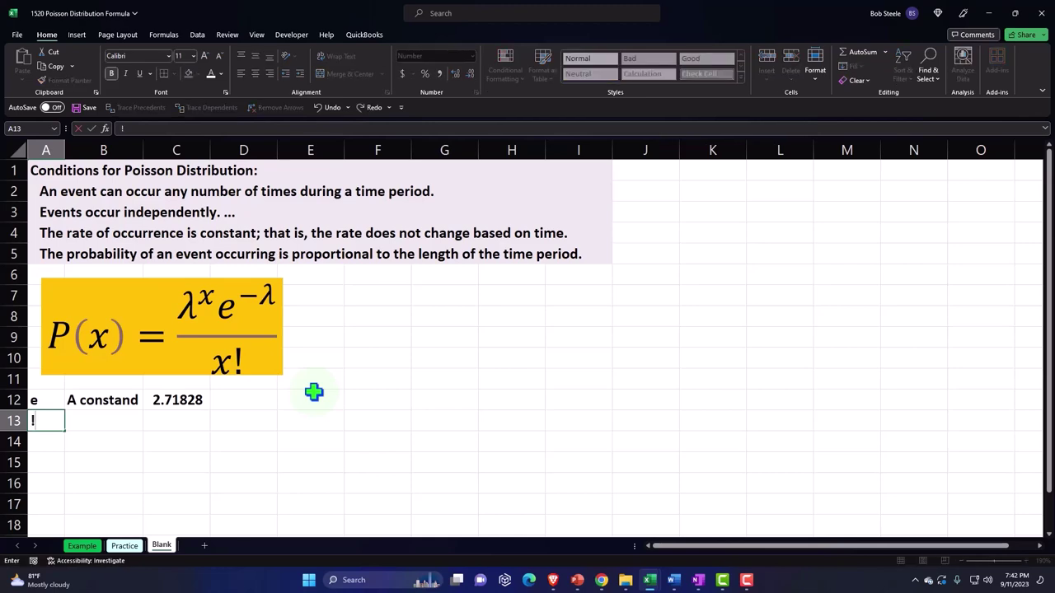
key("Tab")
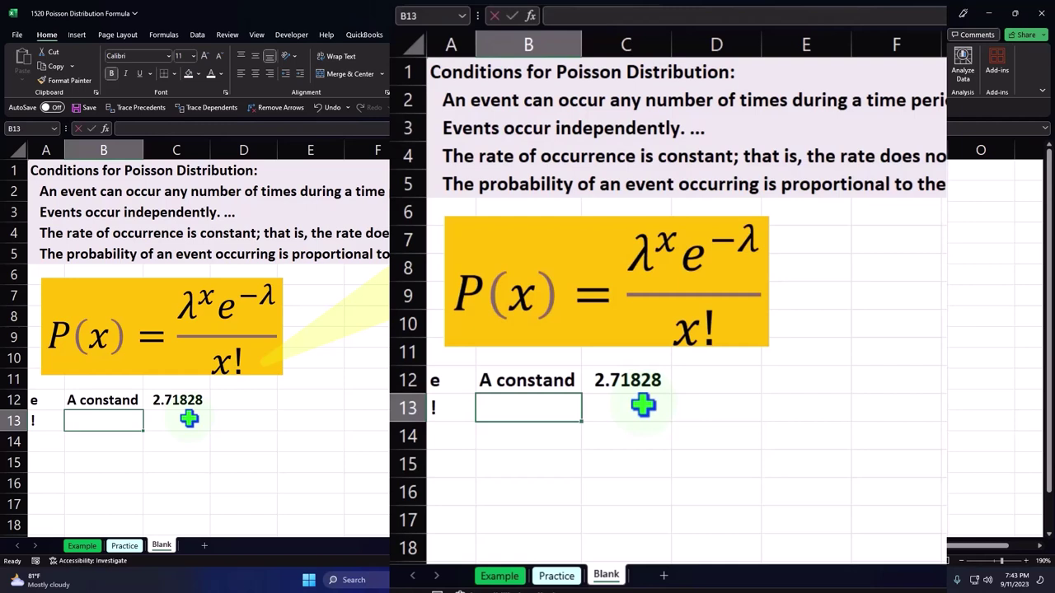
Step: Enter the labels "Factorial" in B13, "5!" in B14 and "5 Factorial" in B15
type("Factoi")
key("BackSpace")
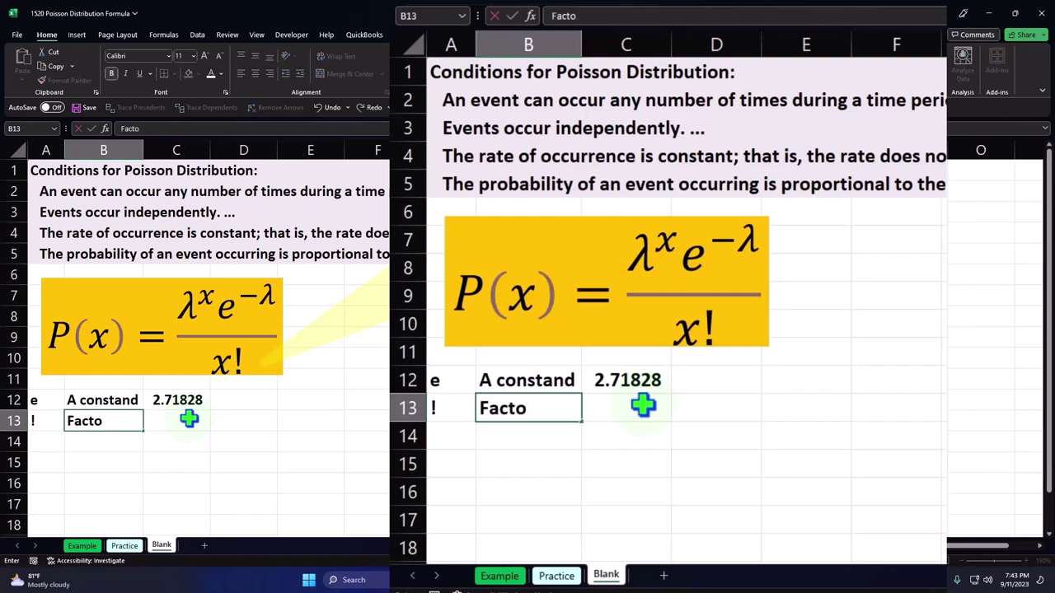
type("rial")
key("Return")
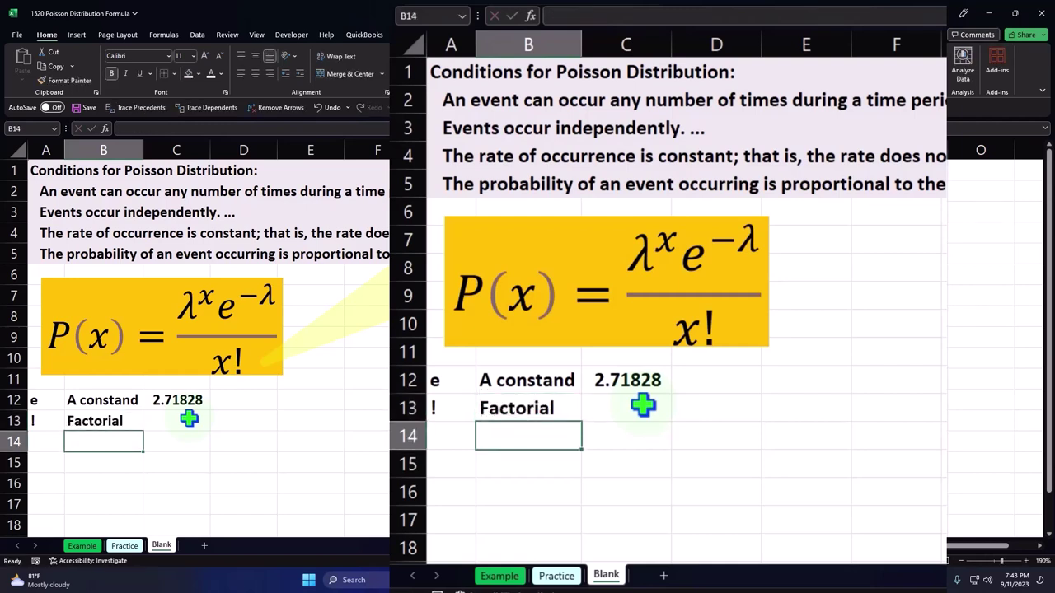
type("5!")
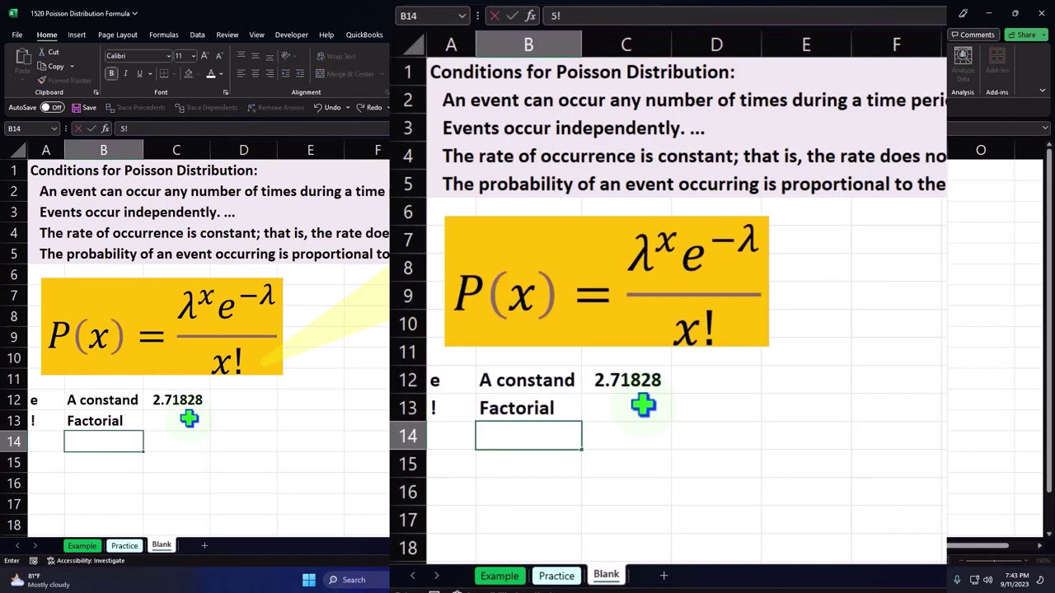
key("Return")
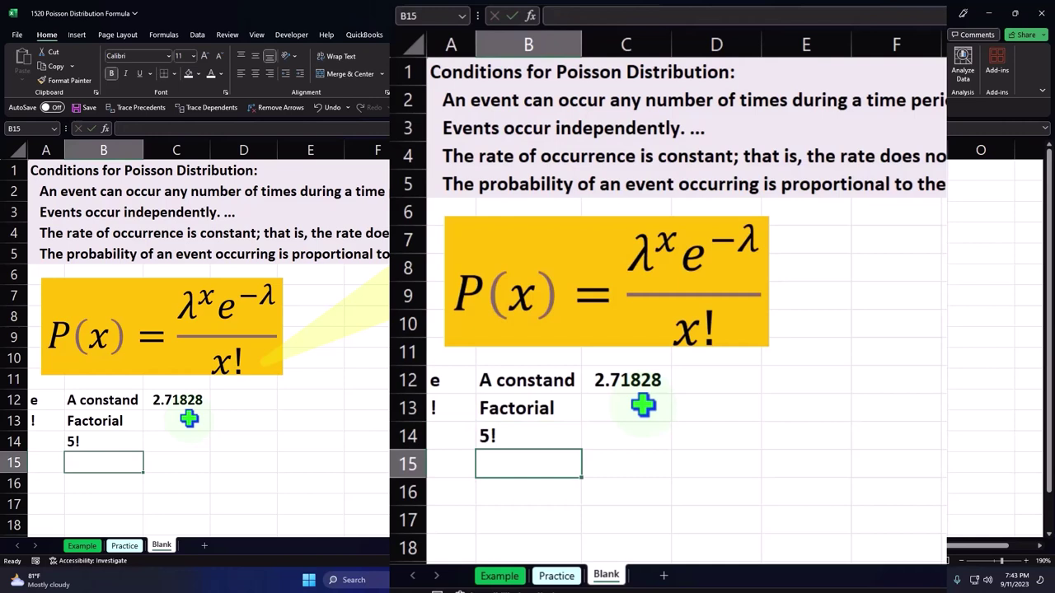
type("5 Fac")
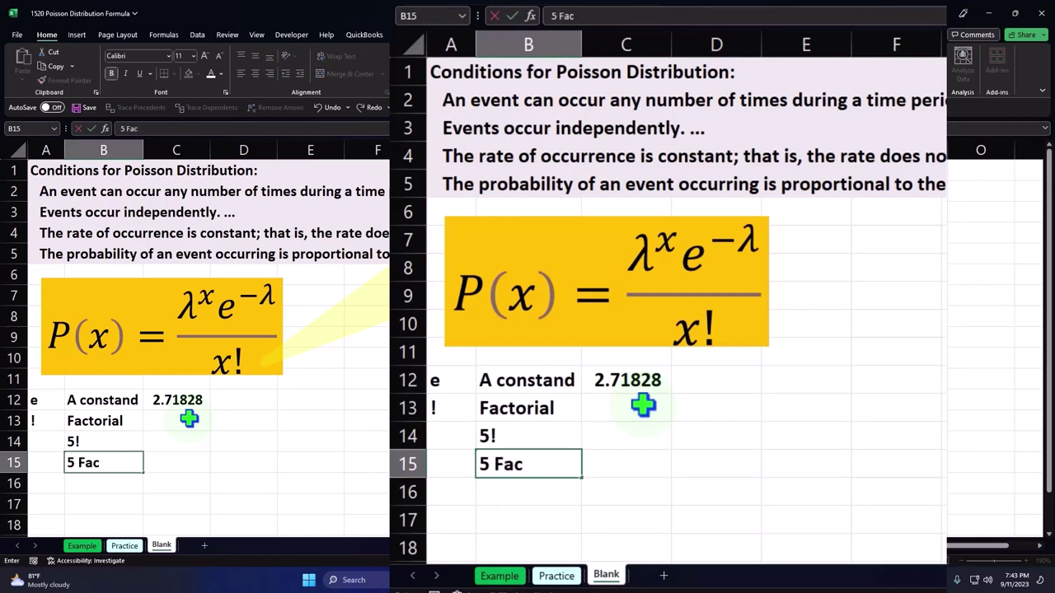
type("torial")
key("Tab")
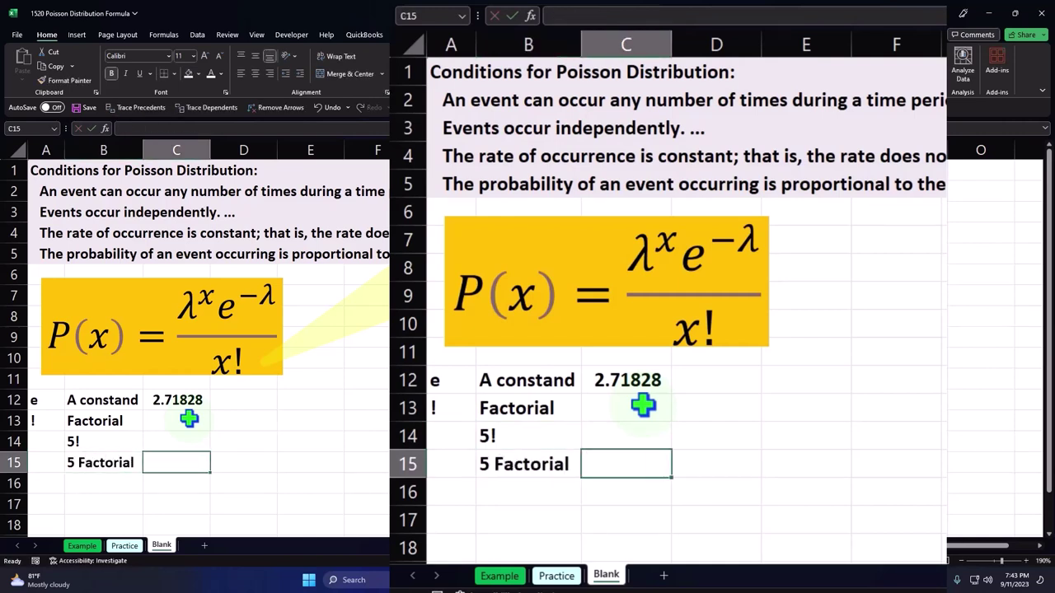
Step: List the factors 5, 4, 3, 2 and 1 downward in C15:C19, beside the 5 Factorial label
type("5")
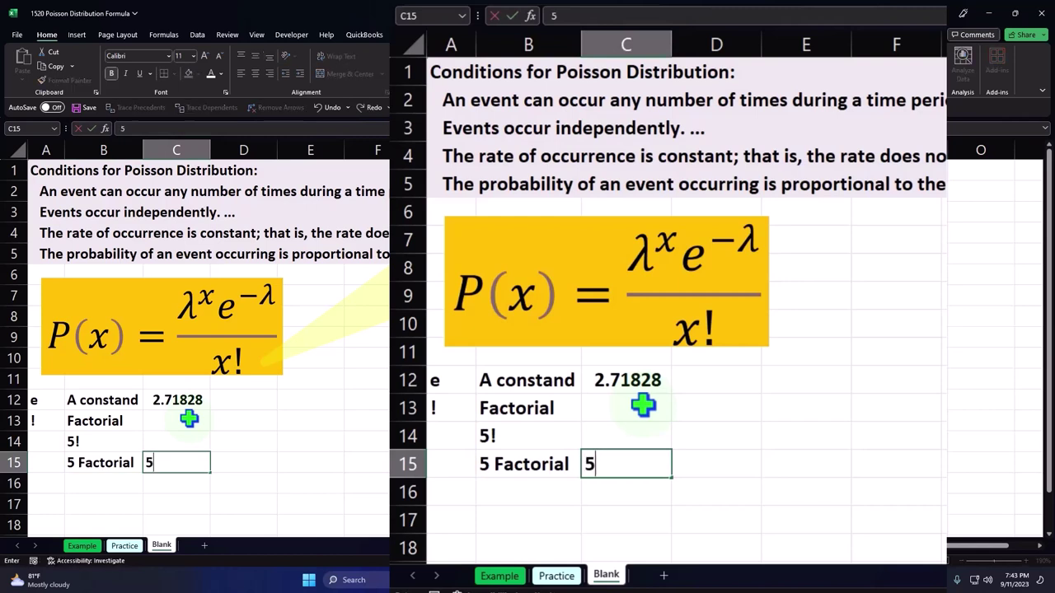
key("Return")
type("4")
key("Return")
key("Up")
key("Delete")
key("Tab")
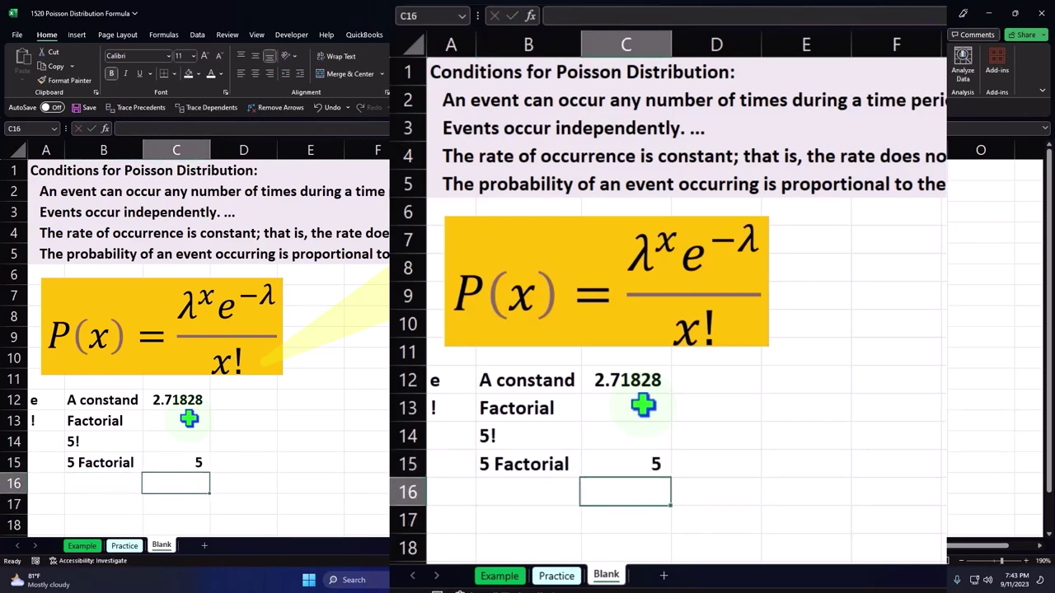
type("4")
key("Return")
type("3")
key("Return")
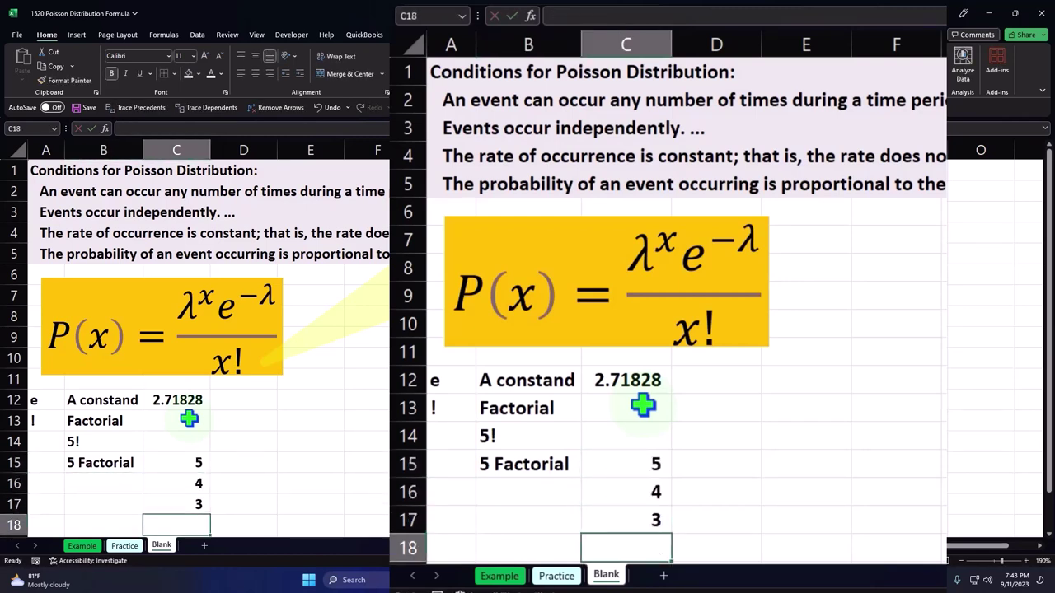
type("2")
key("Return")
type("1")
key("Return")
Step: Multiply the first two factors in D16 with the formula =C15*C16
key("Up")
key("Up")
key("Up")
key("Up")
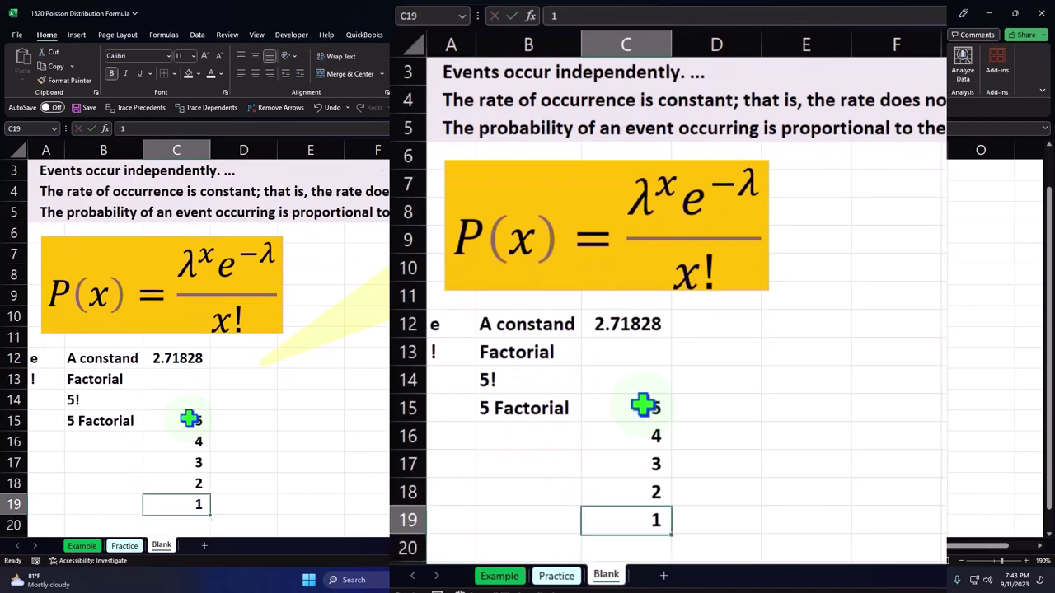
key("Right")
type("=")
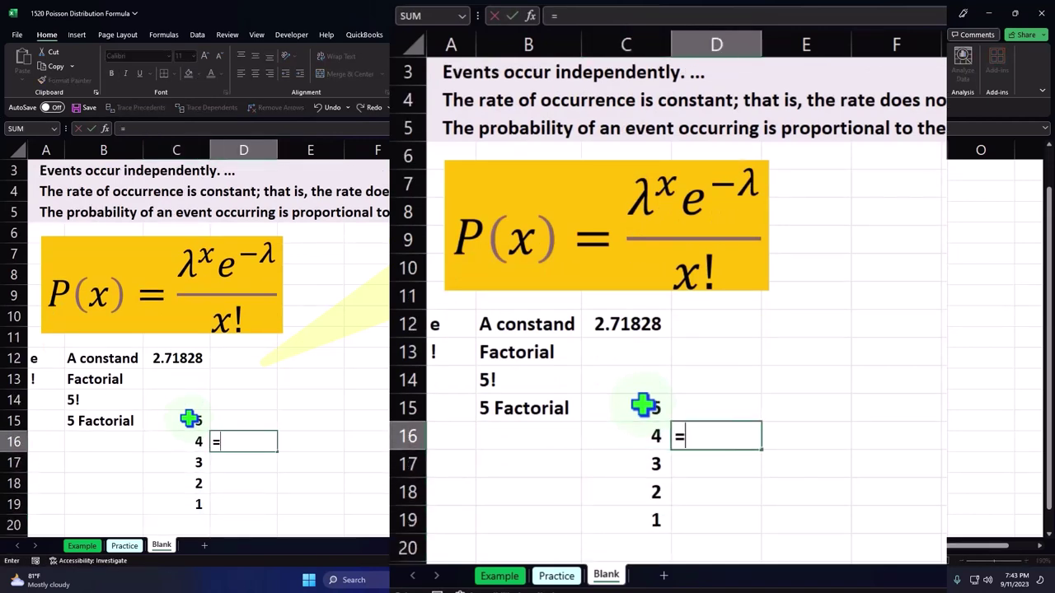
key("Left")
key("Up")
type("*")
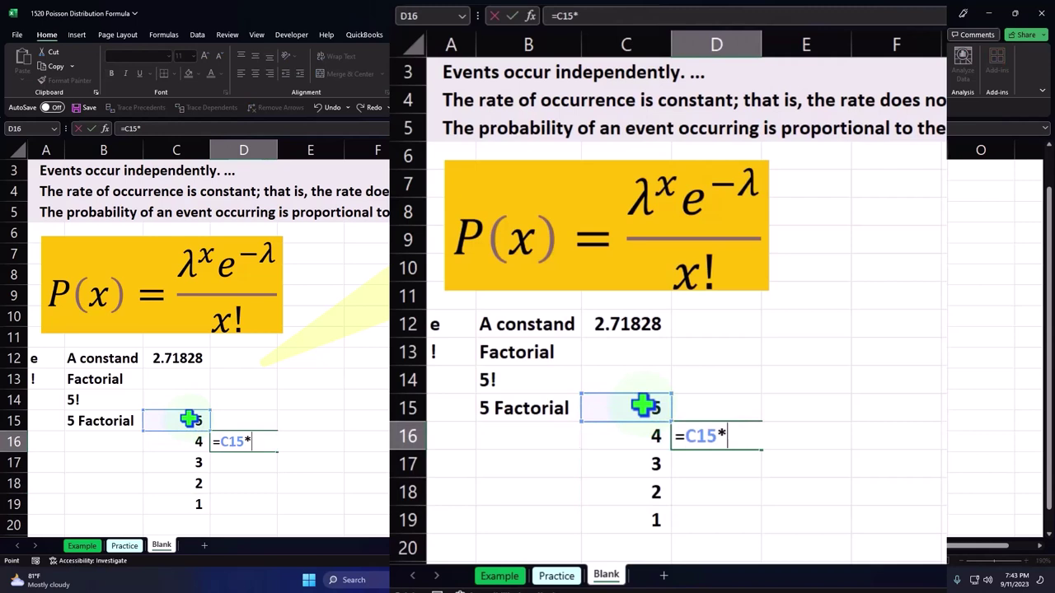
key("Left")
key("Return")
Step: Continue the running product with =D16*C17 in D17 and =D17*C18 in D18
type("=")
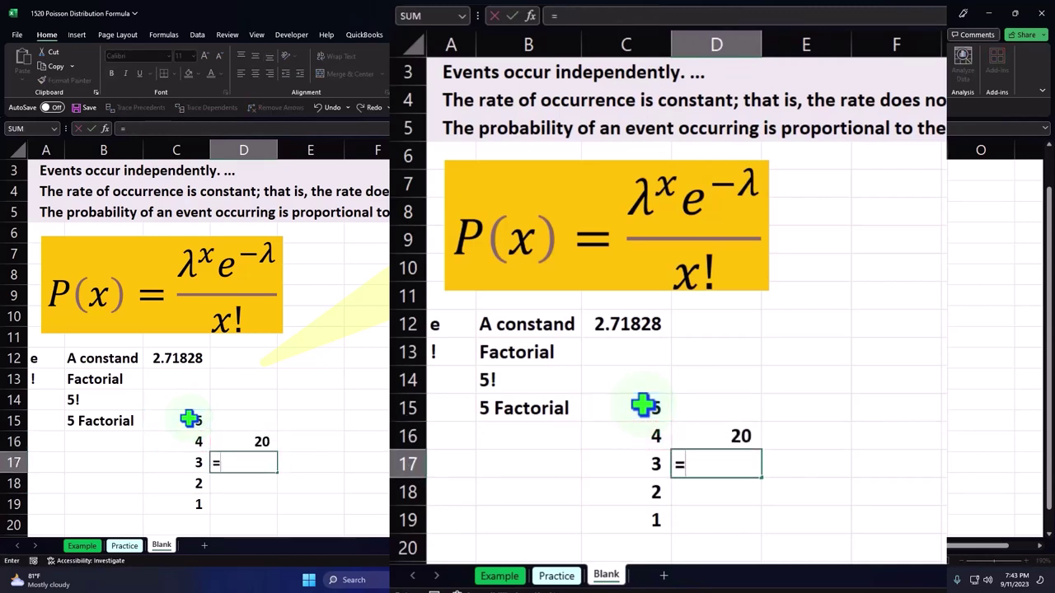
key("Up")
type("*")
key("Left")
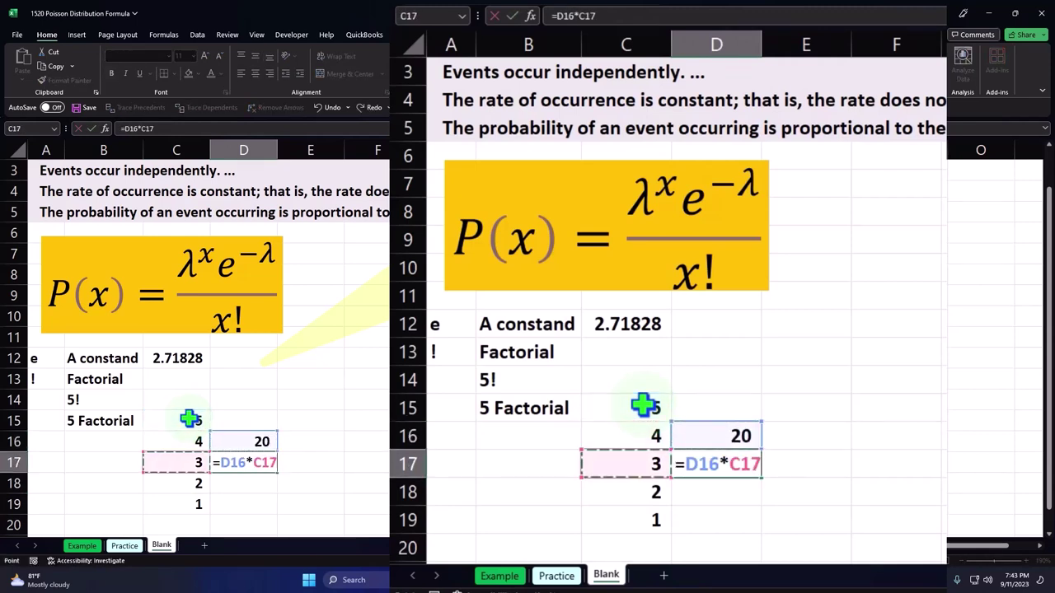
key("Return")
type("=")
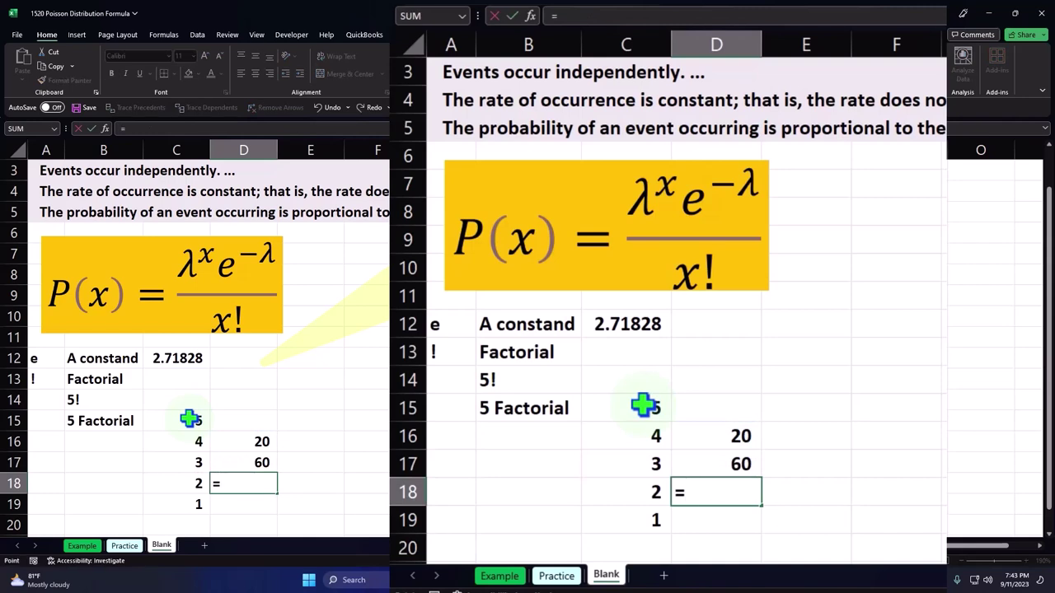
key("Up")
type("*")
key("Left")
key("Return")
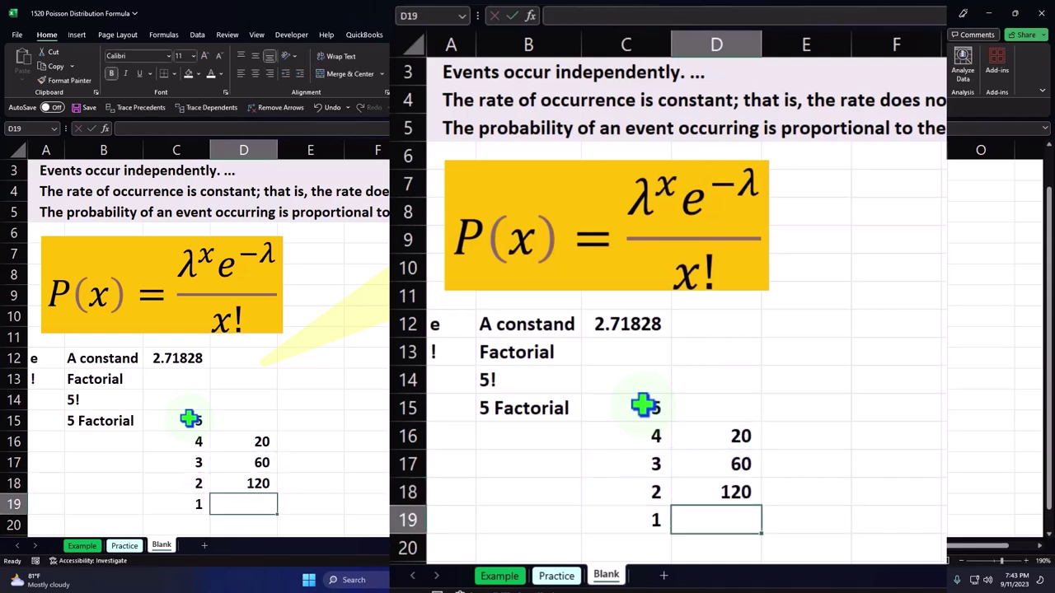
Step: Complete the running product in D19 with the formula =D18*C19
type("=")
key("Up")
type("*")
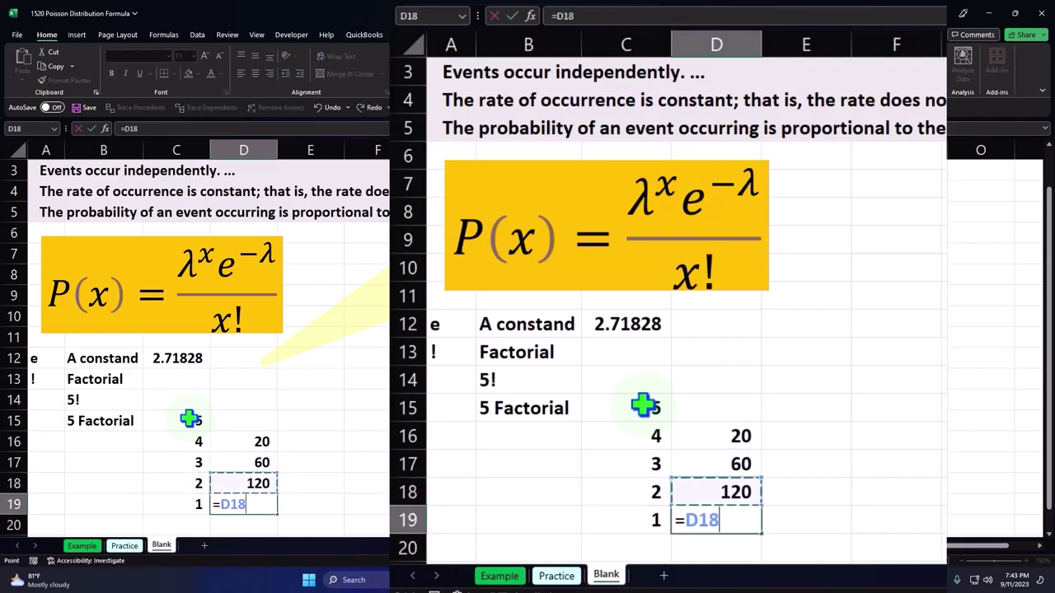
key("Left")
key("Return")
key("Up")
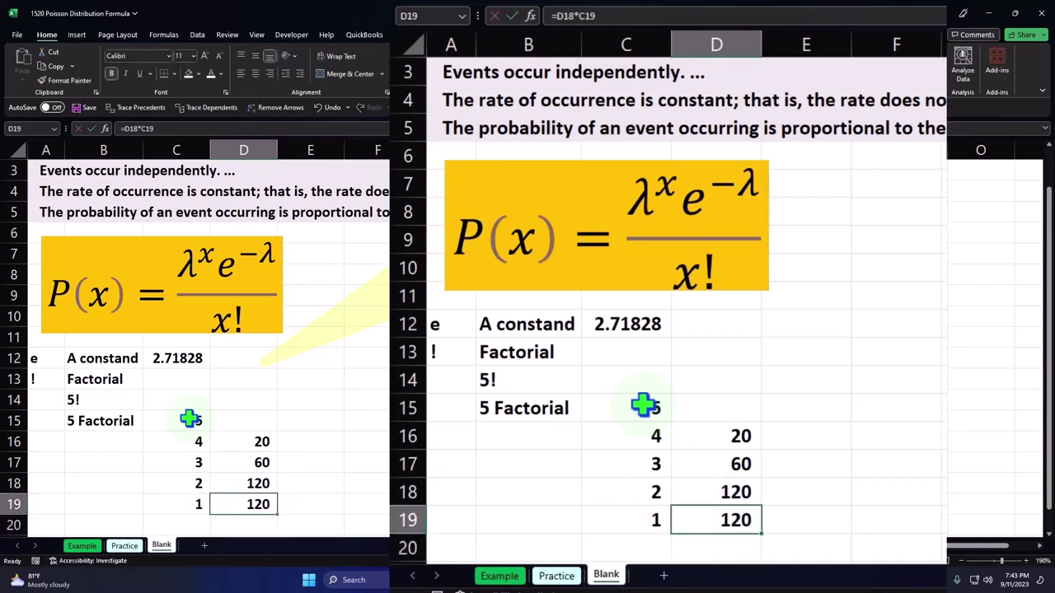
Step: Enter "e" as a label in A21, two rows below the factorial calculation
key("Down")
key("Down")
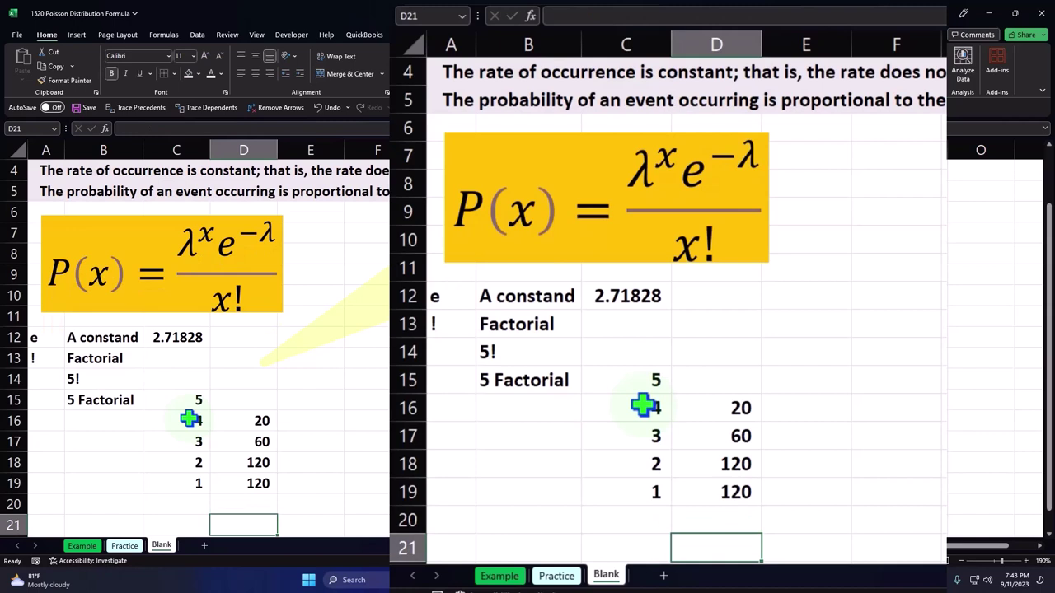
key("Left")
key("Left")
key("Left")
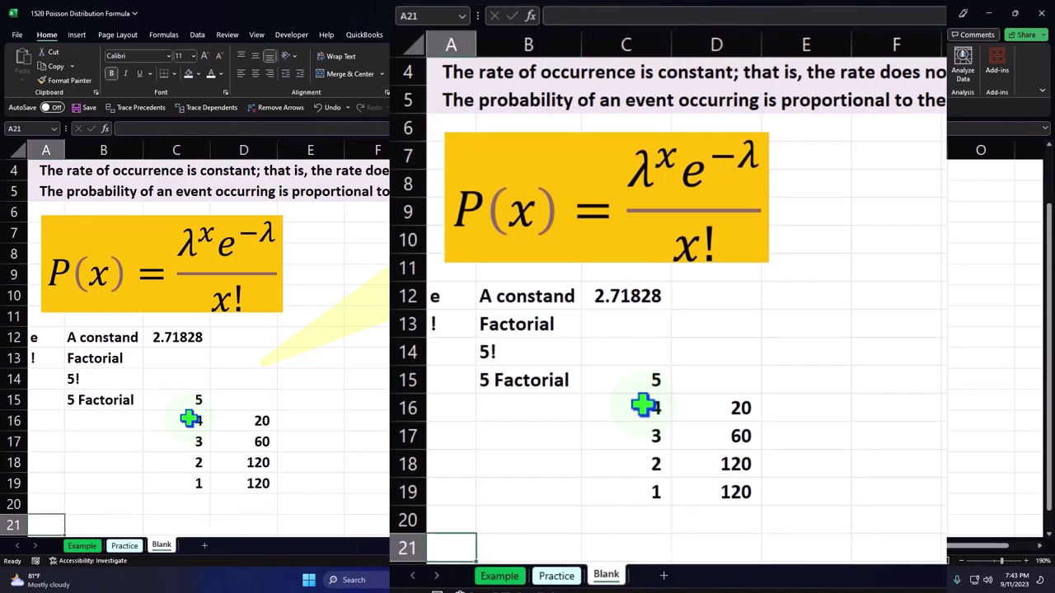
type("we")
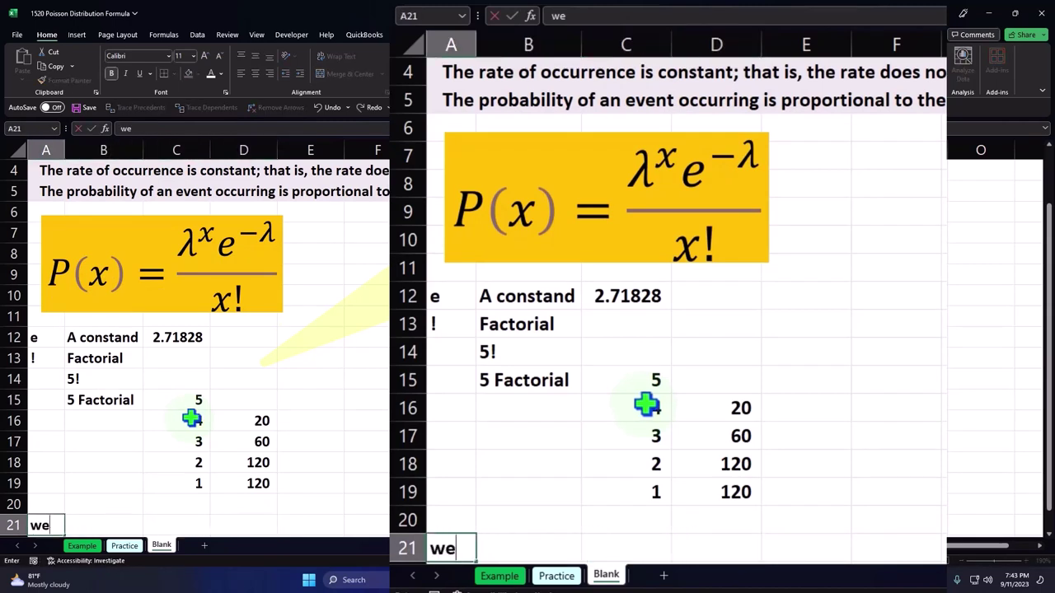
key("BackSpace")
key("BackSpace")
type("e")
key("Right")
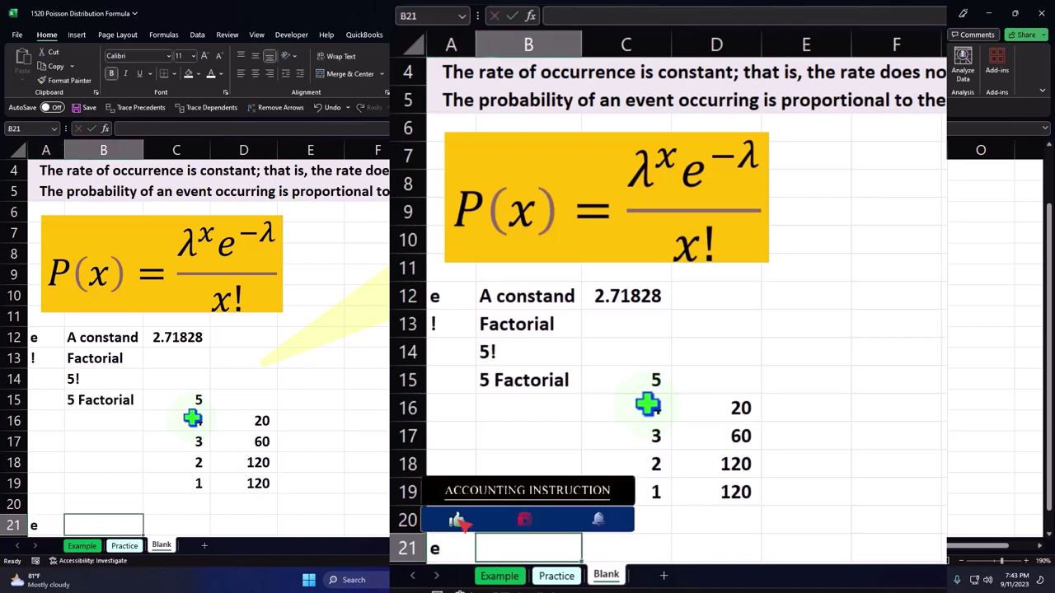
Step: Show the Excel formula for e as plain text, =exp(1), in B21
scroll(272, 403, "down", 1)
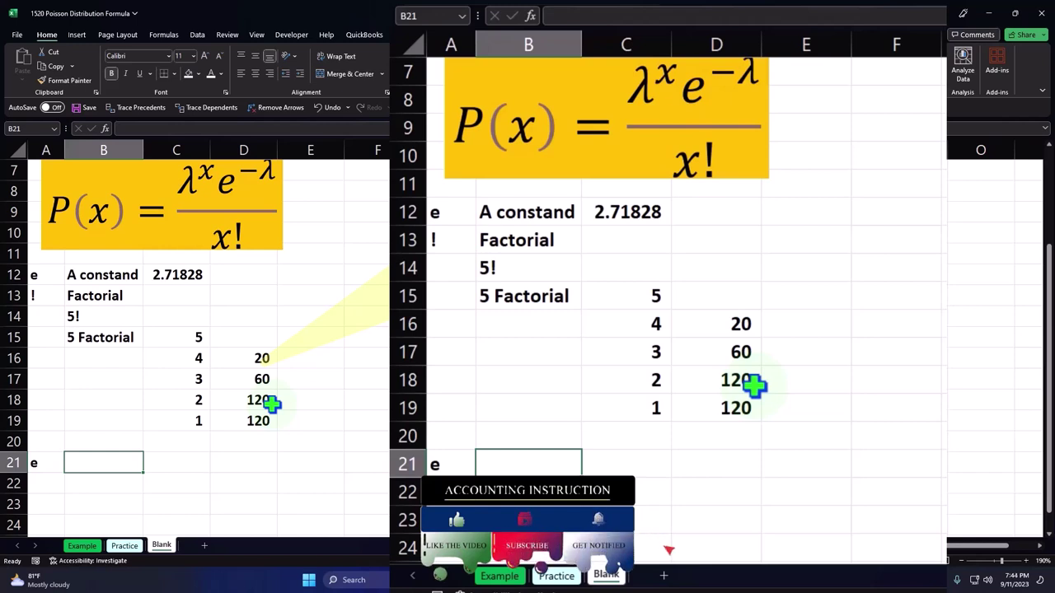
type("'")
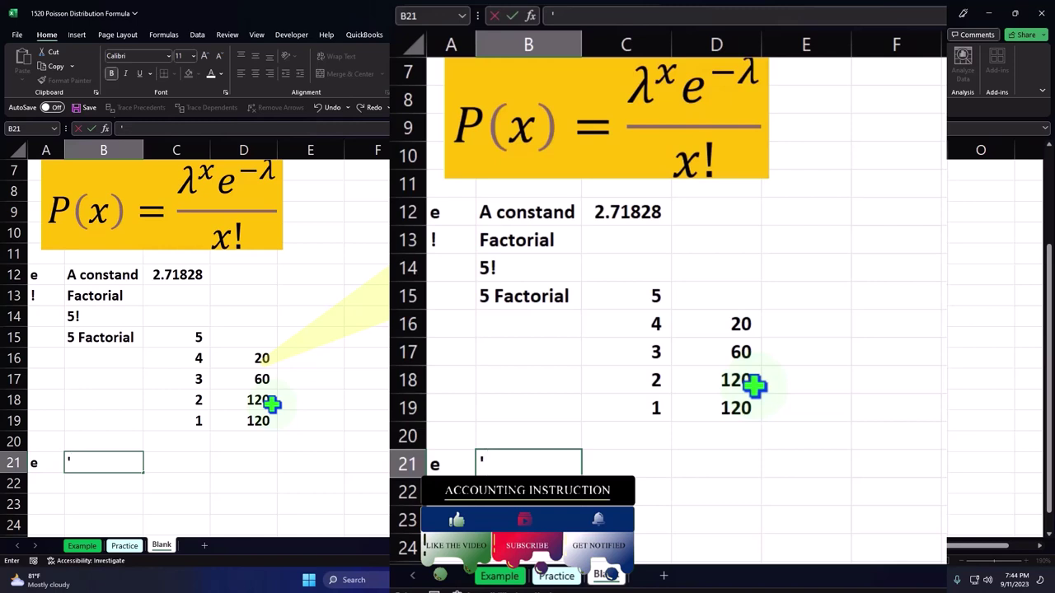
type("=exp")
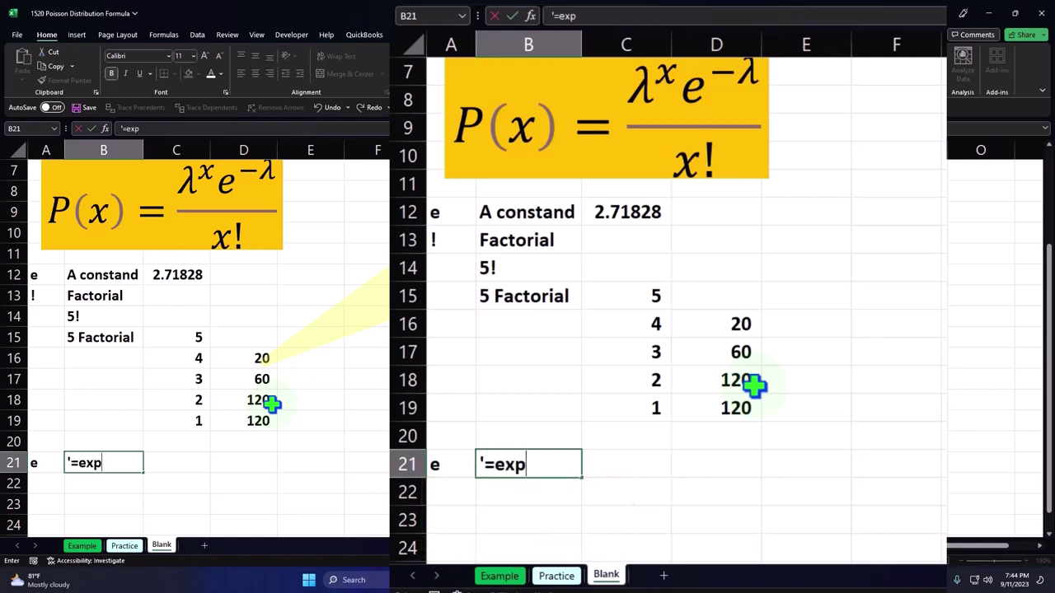
type("(1)")
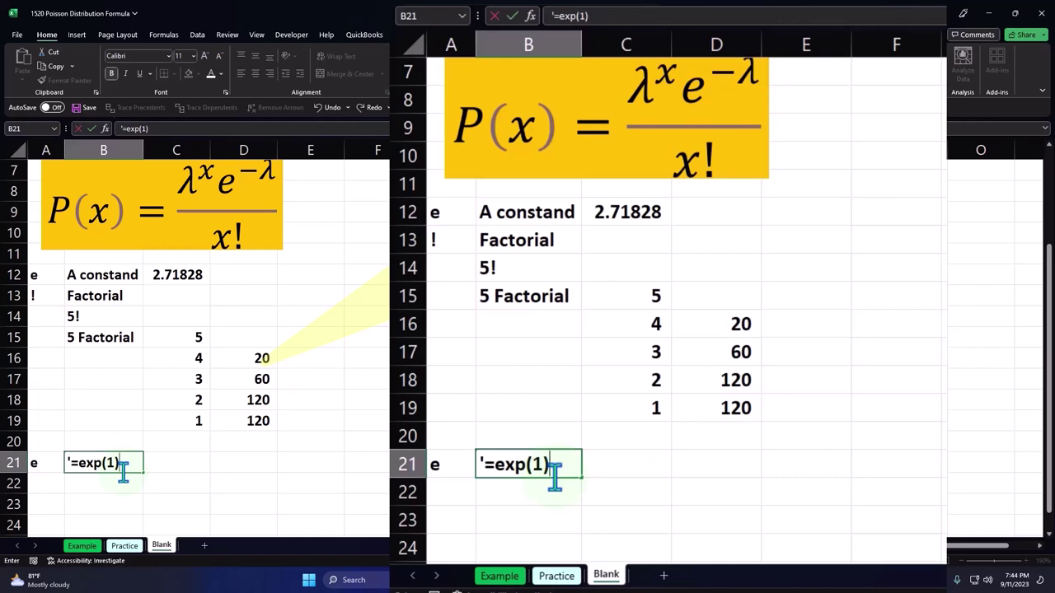
key("Return")
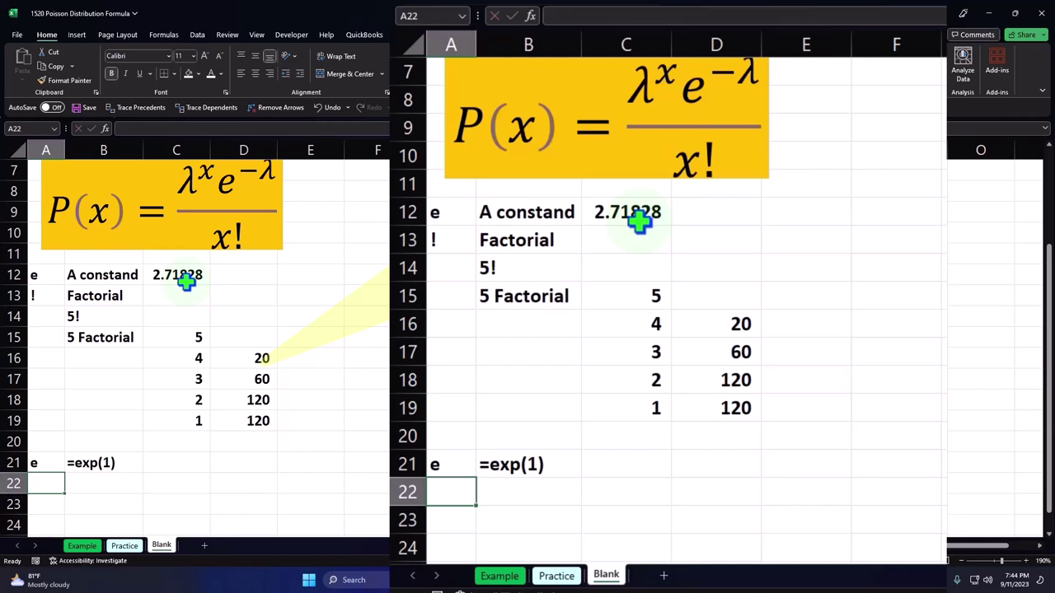
Step: Enter "!" in A22 and show its Excel function as plain text, =fact(), in B22
type("!")
key("Tab")
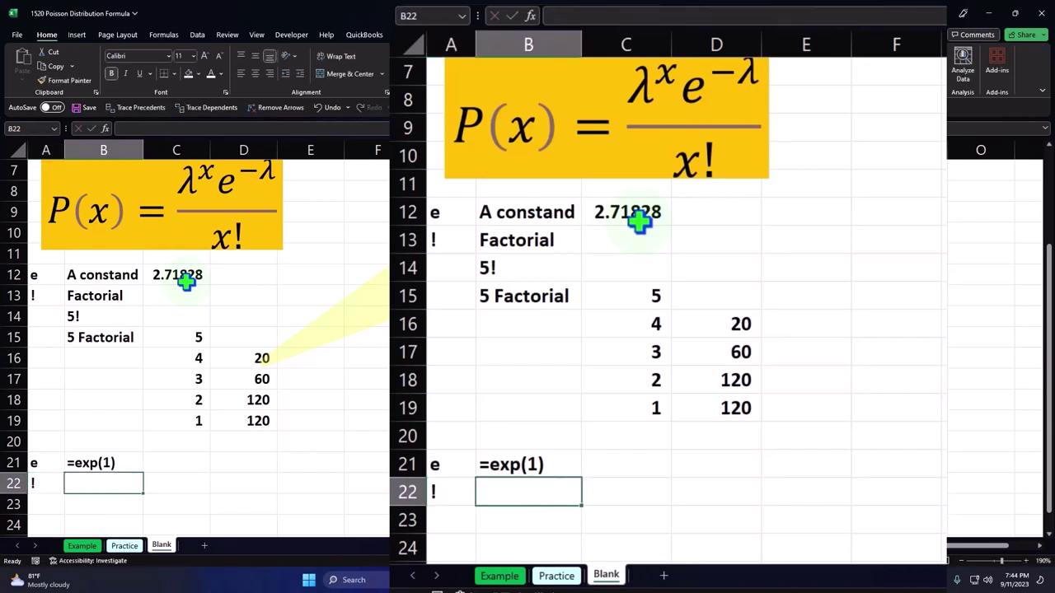
type("'")
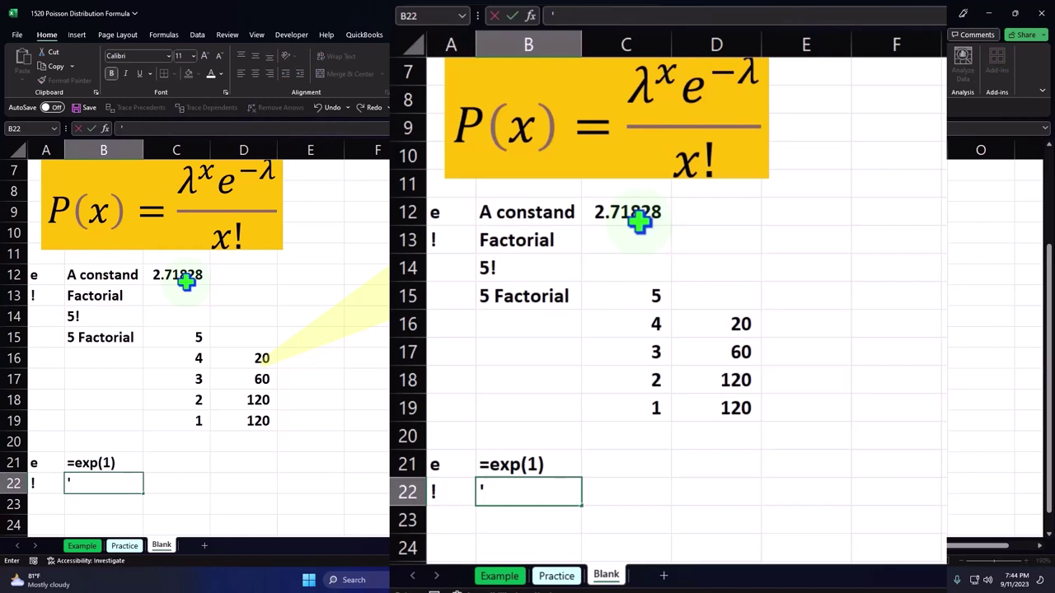
type("=fact")
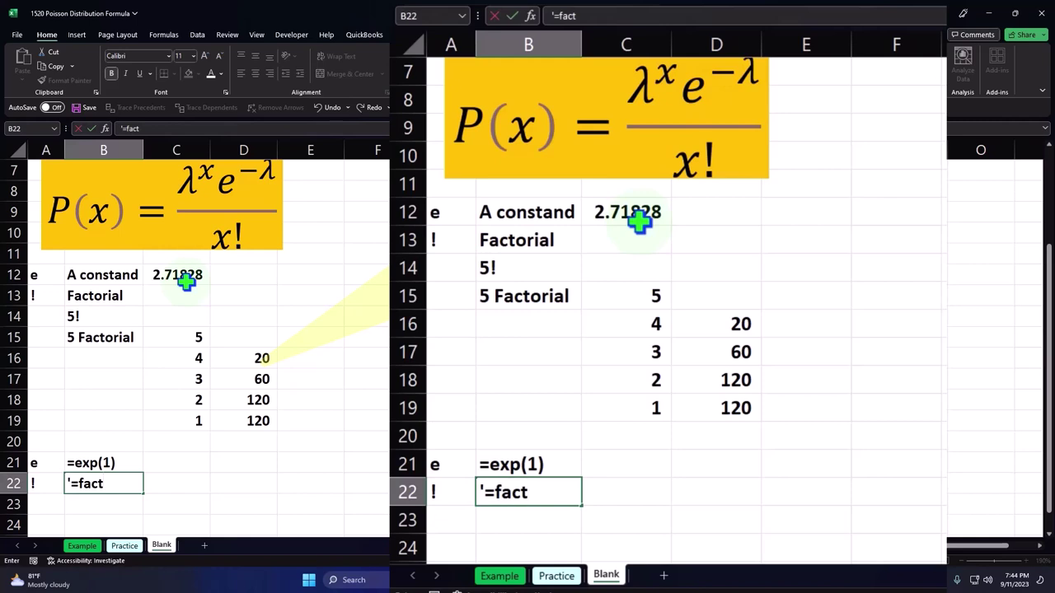
type("()")
key("Return")
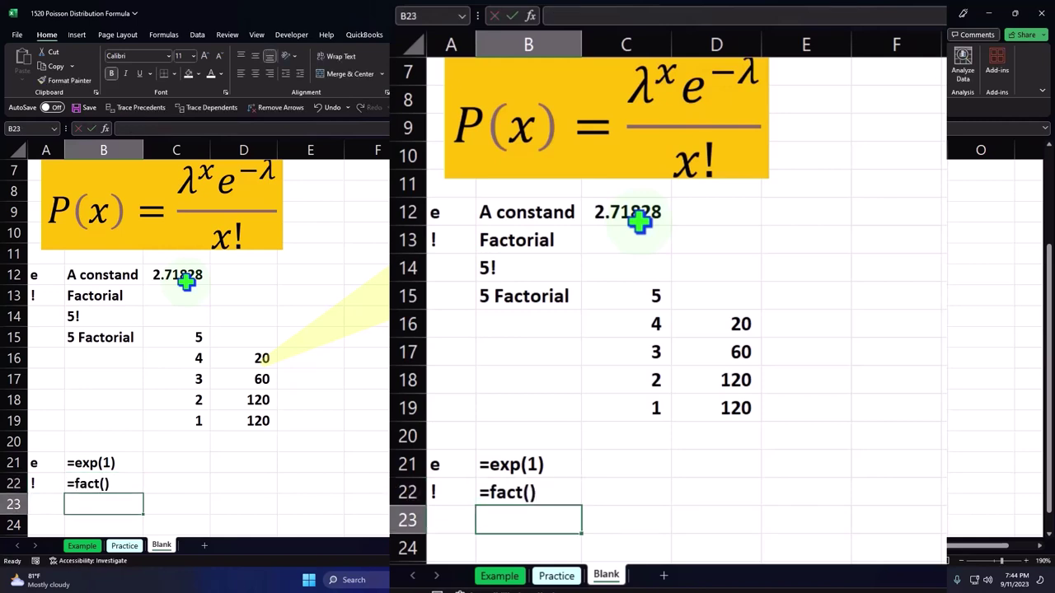
Step: Calculate the factorial of 5 in C22 with the formula =FACT(5)
key("Right")
key("Up")
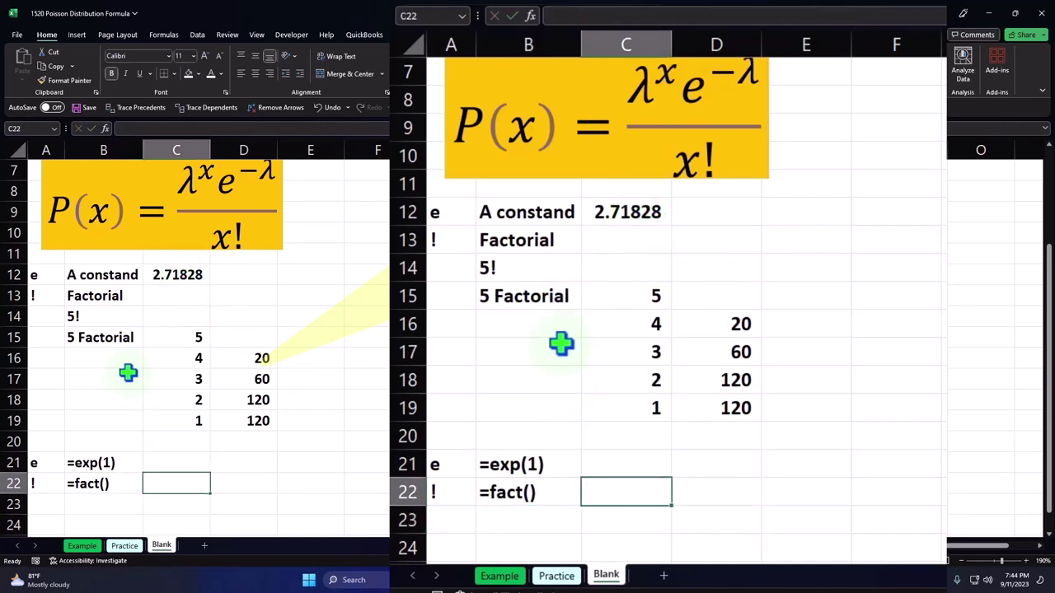
type("=fa")
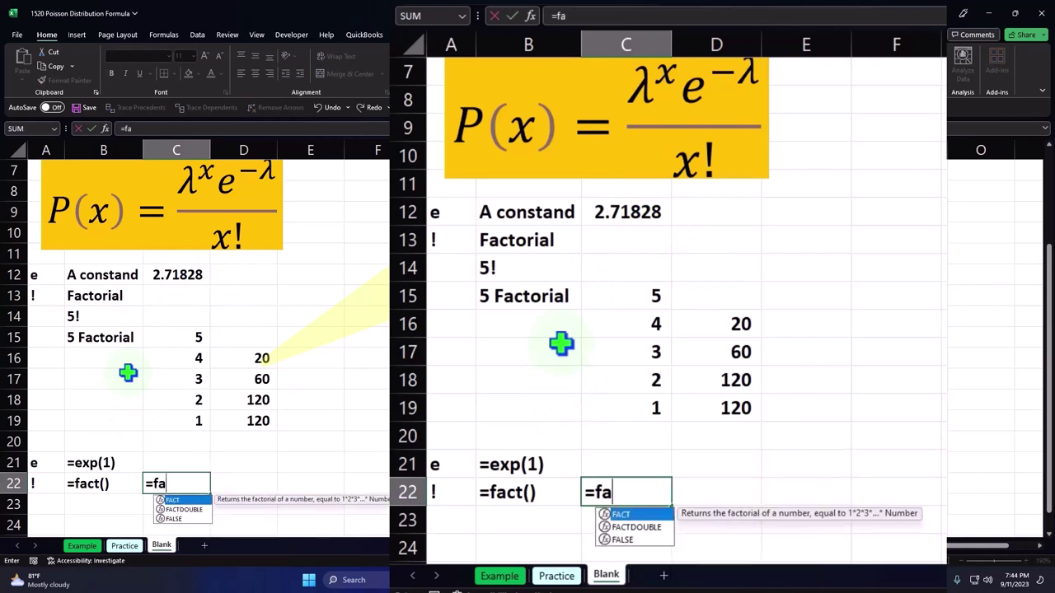
type("ct(")
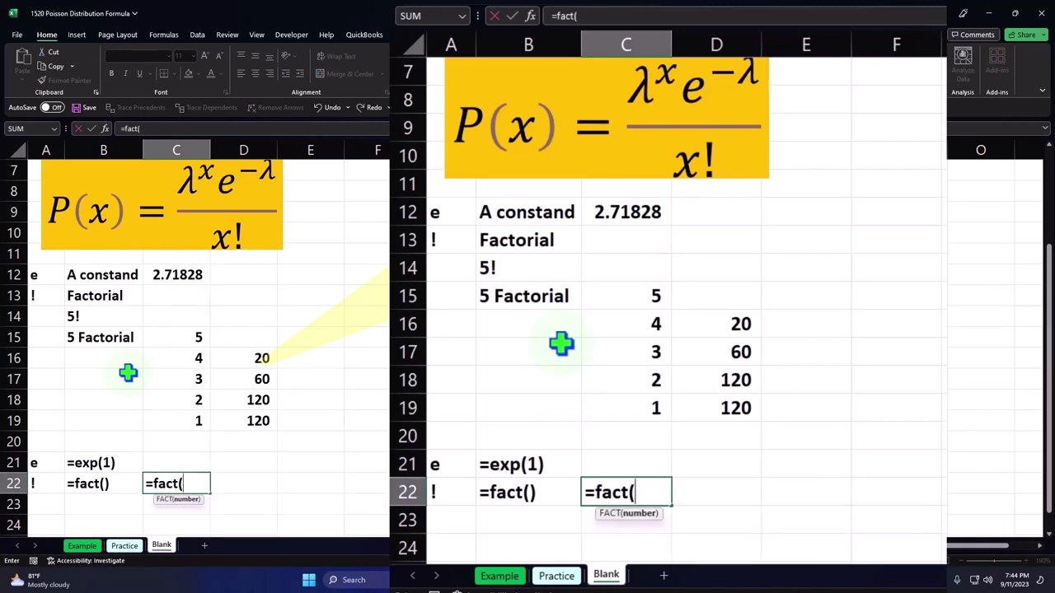
type("5)")
key("Return")
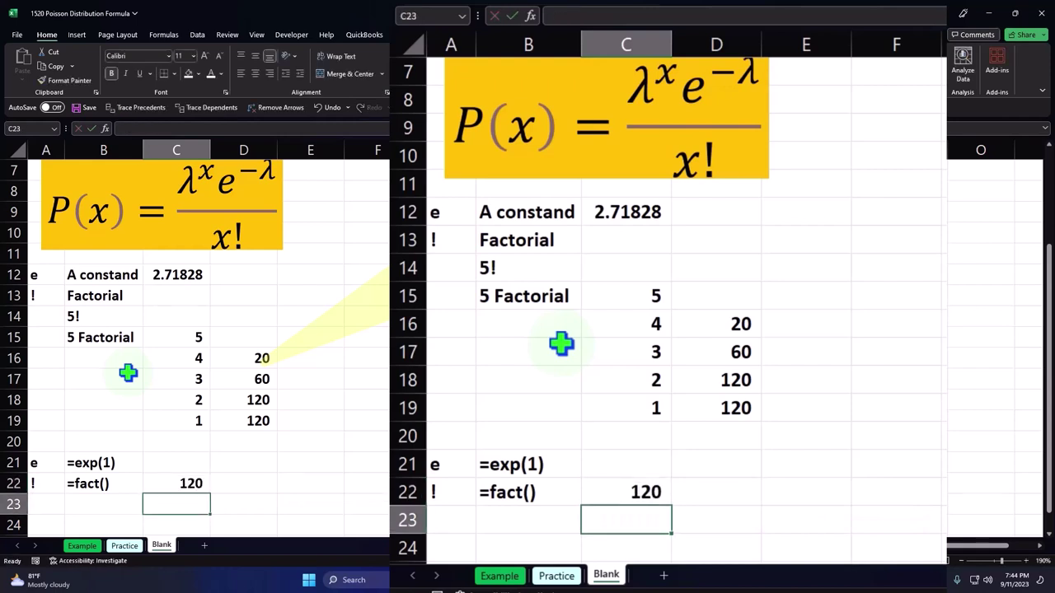
Step: Narrow column E to a slim spacer column beside the factorial calculation
key("Up")
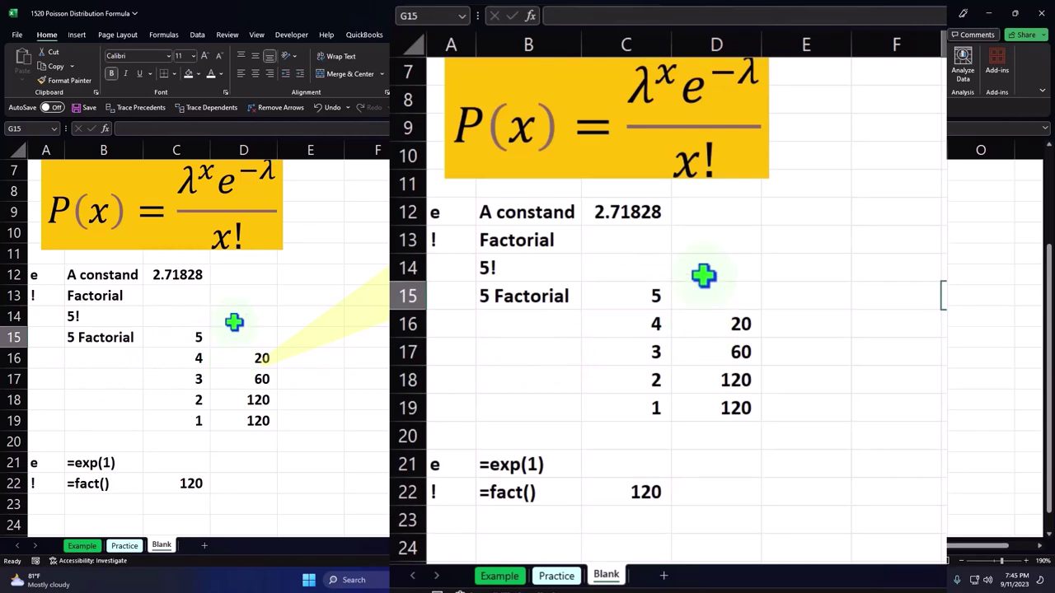
scroll(321, 281, "up", 2)
scroll(322, 278, "down", 1)
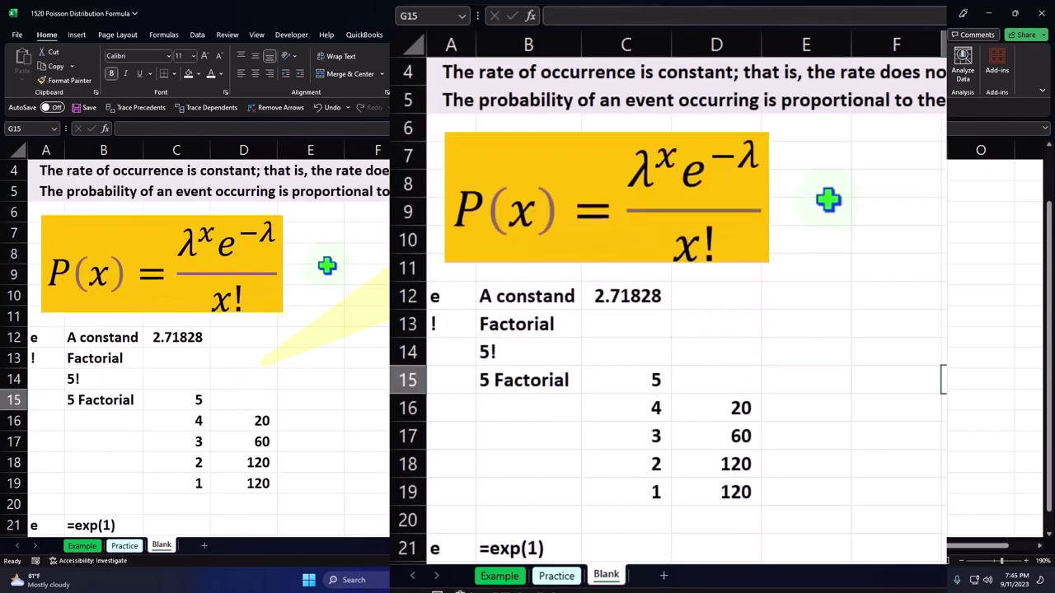
left_click_drag(346, 149, 296, 166)
Step: Enter the label "Mean" in F12, in the same row as the constant e
left_click(321, 342)
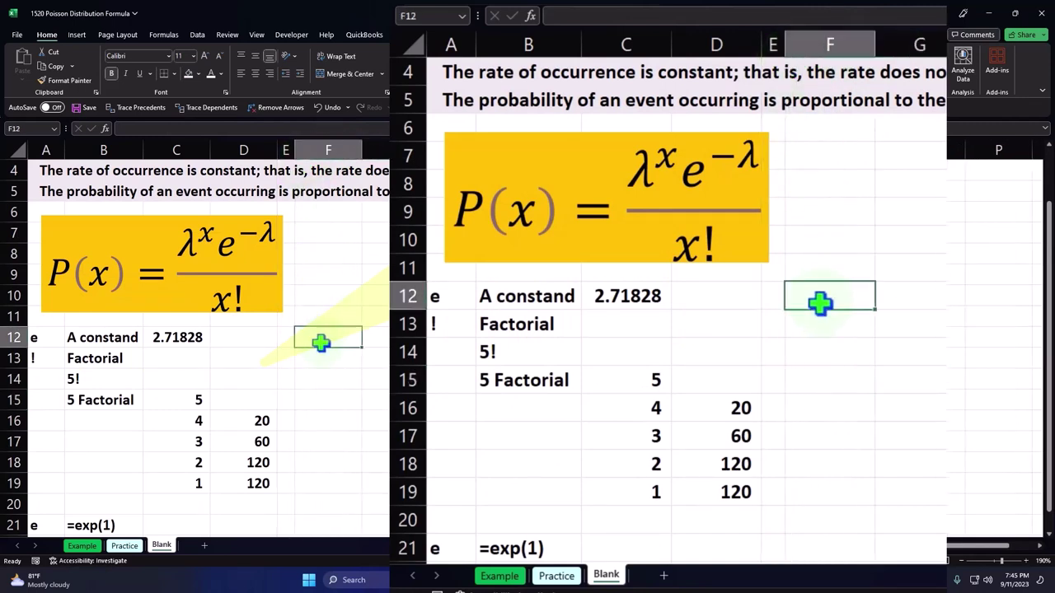
type("Mean")
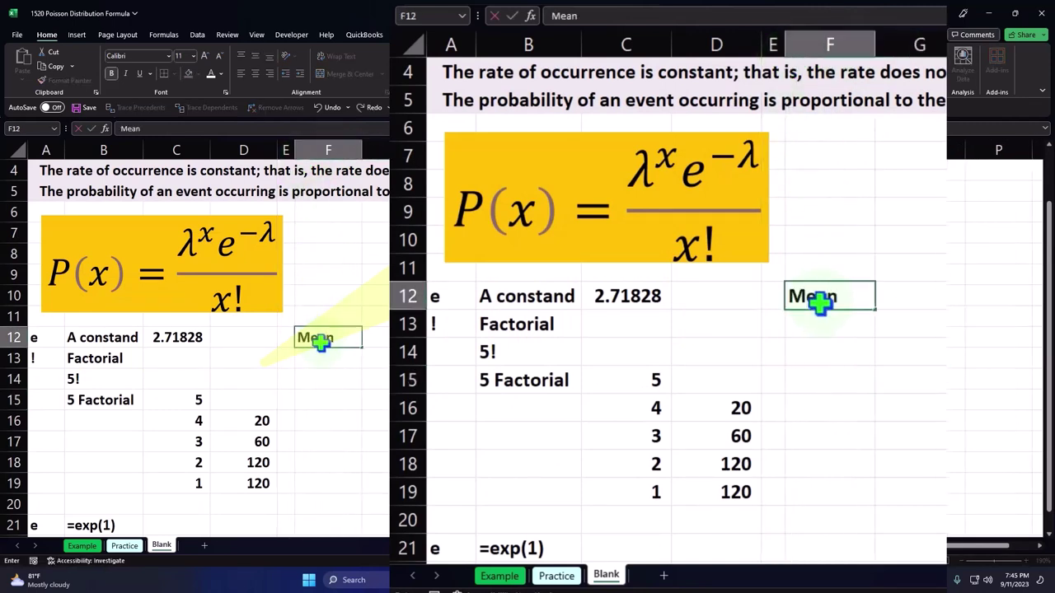
key("Tab")
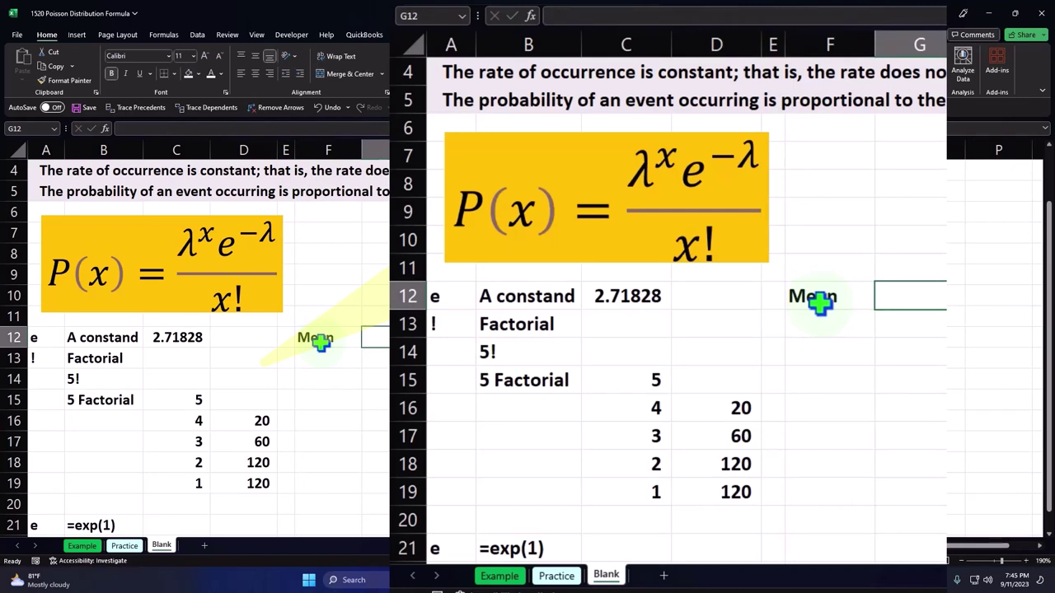
key("Return")
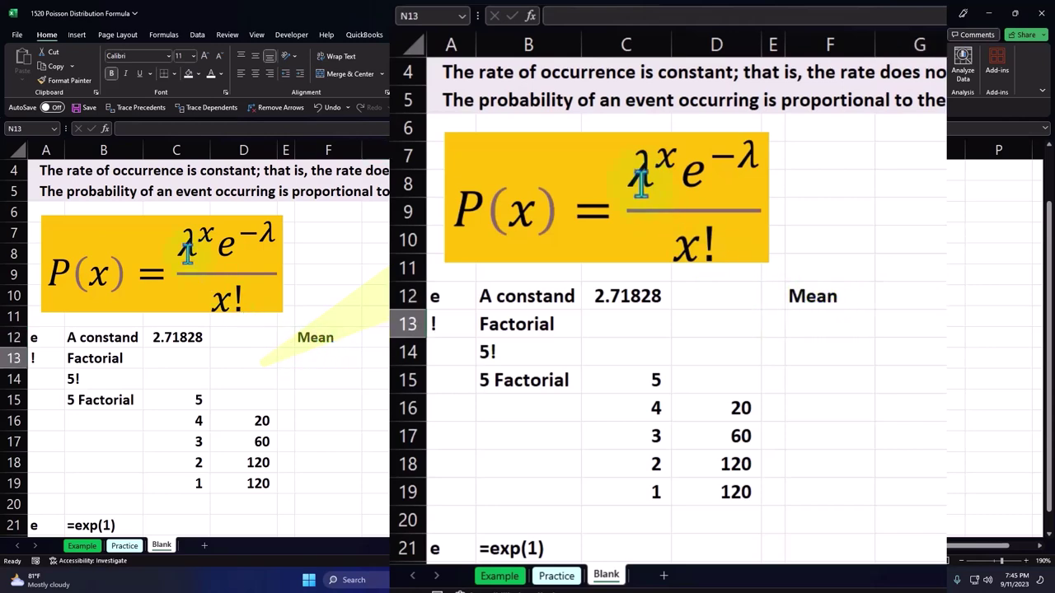
Step: Insert the Greek small letter mu (μ) from the Greek and Coptic symbols into G12, beside the Mean label
left_click(392, 339)
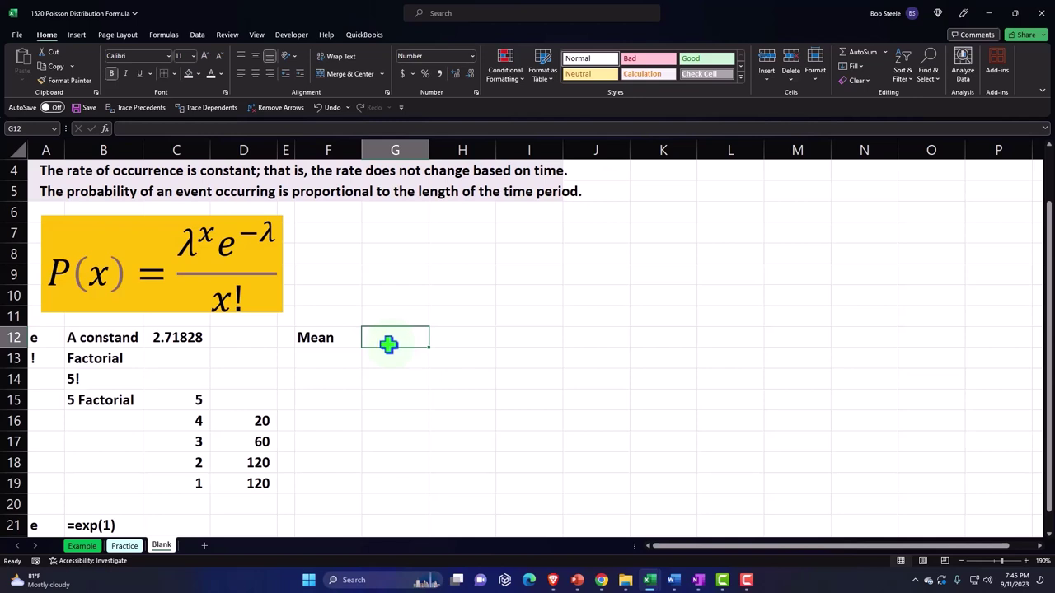
left_click(77, 35)
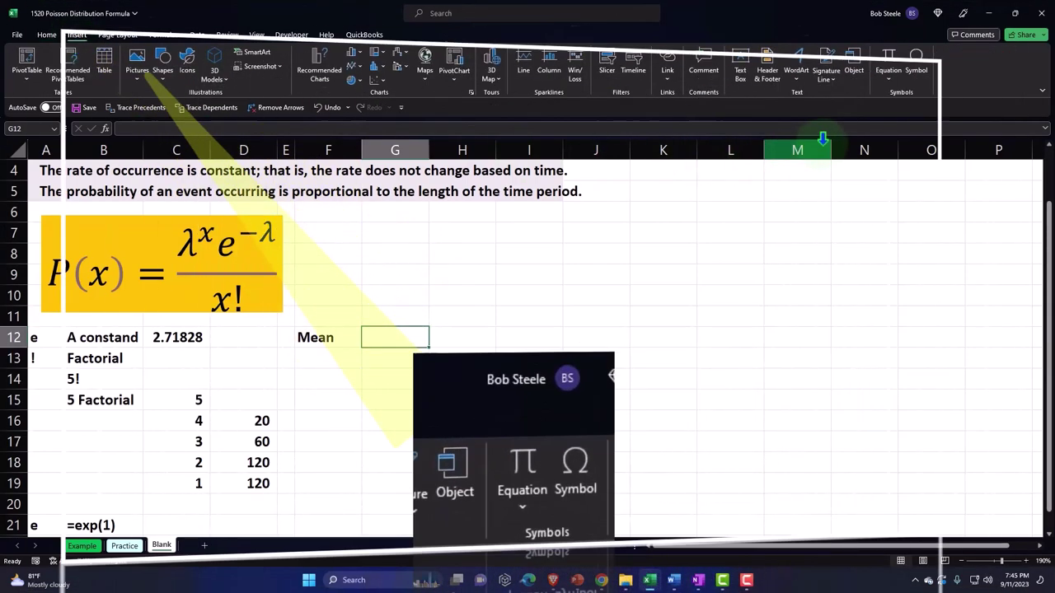
left_click(917, 69)
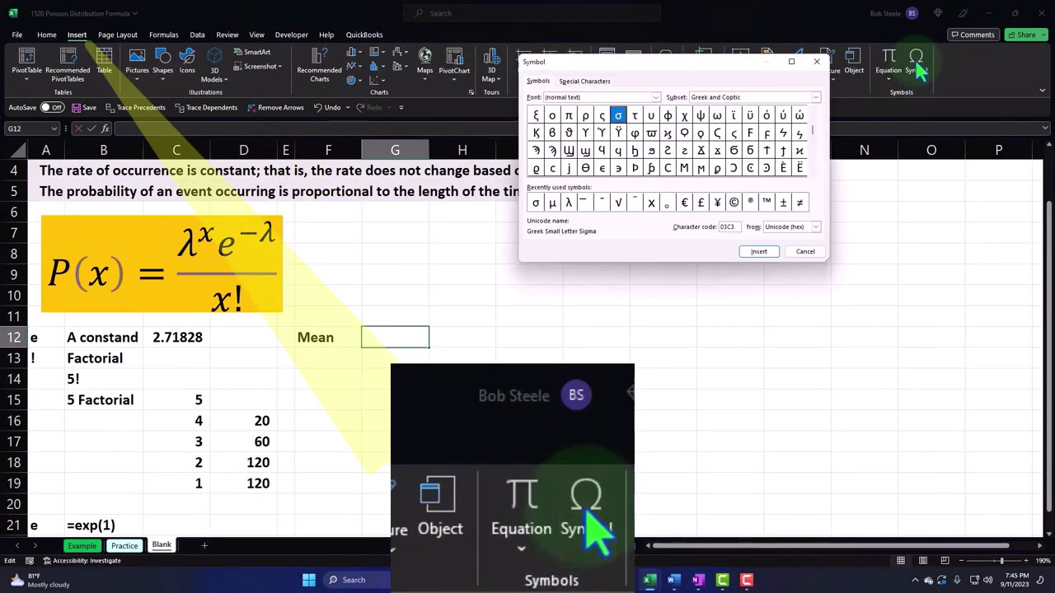
left_click(656, 97)
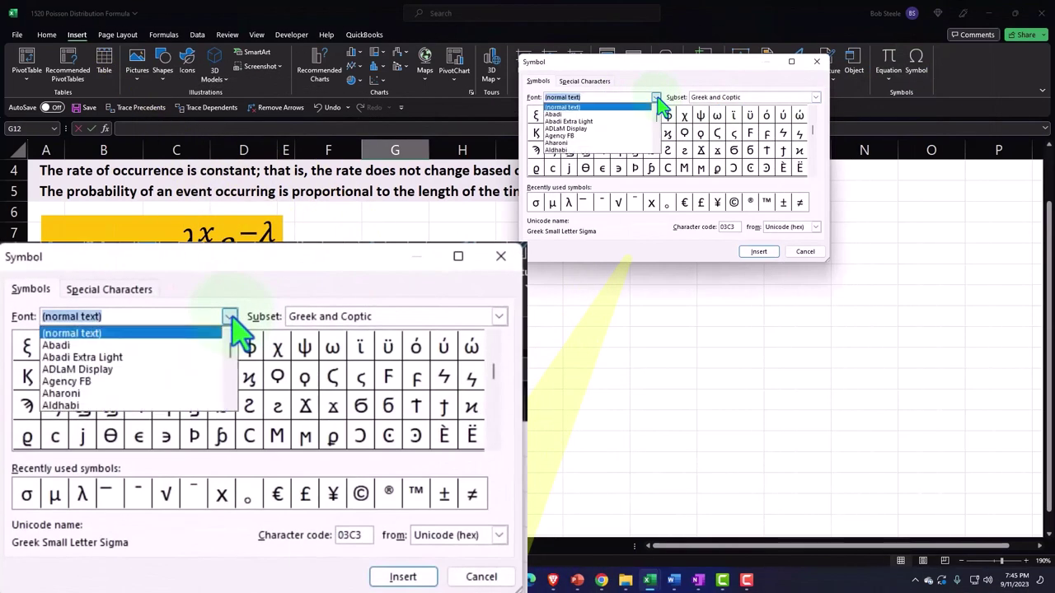
left_click(657, 99)
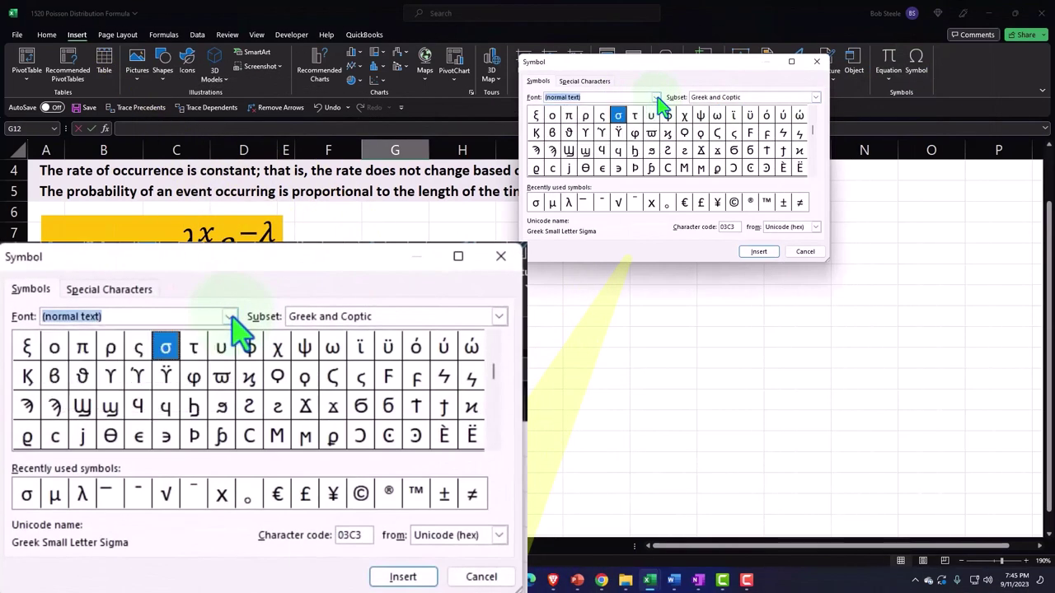
left_click(814, 98)
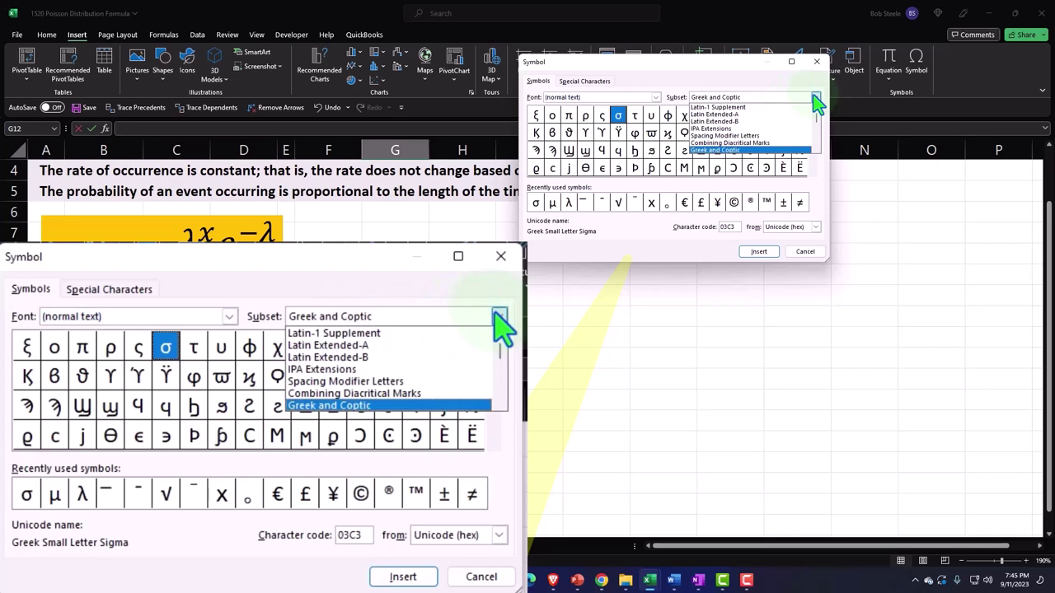
left_click(814, 98)
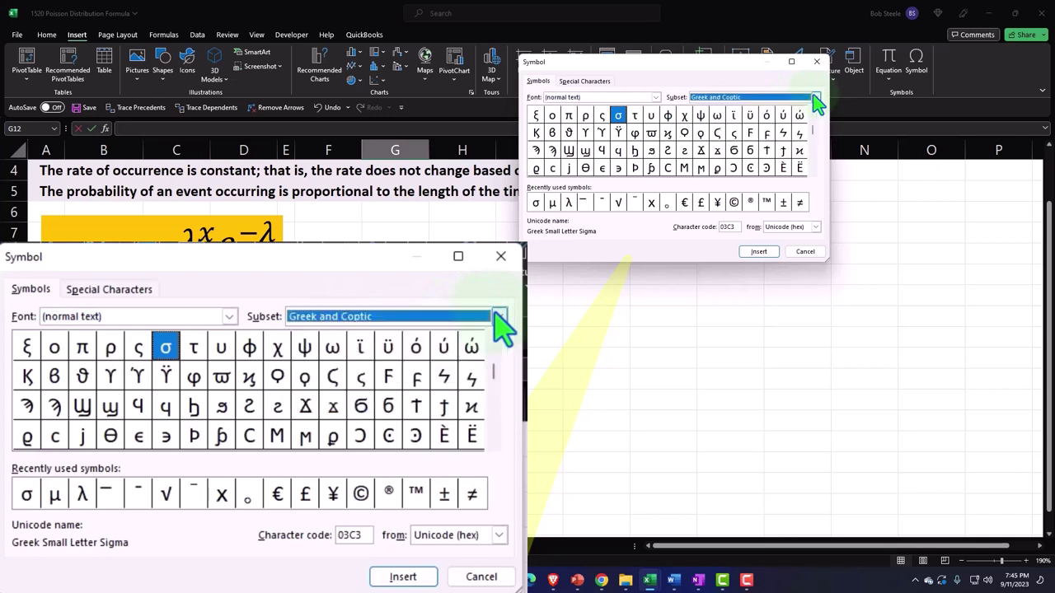
left_click(813, 176)
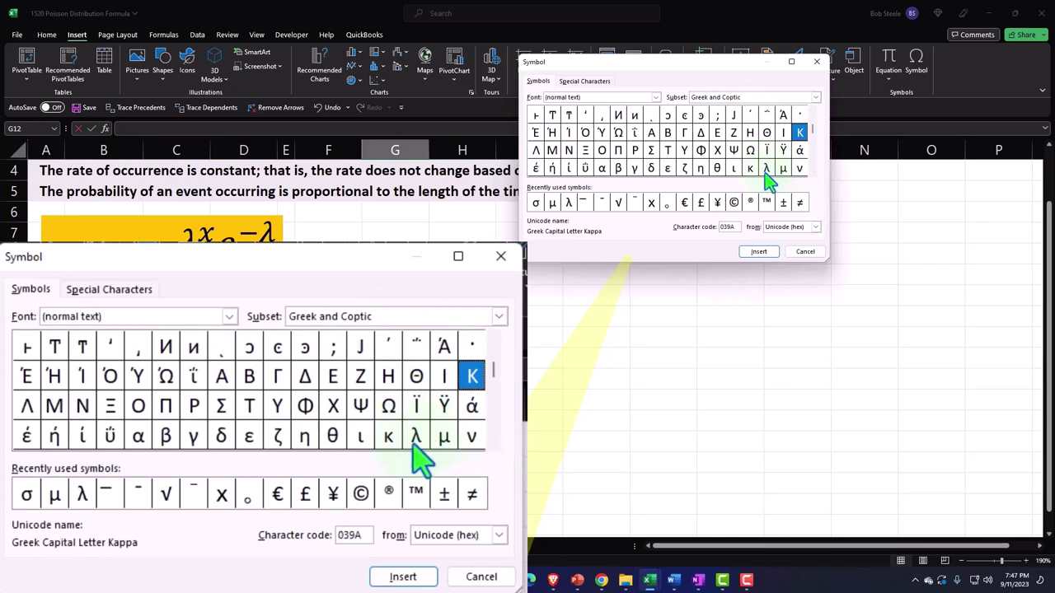
left_click(783, 170)
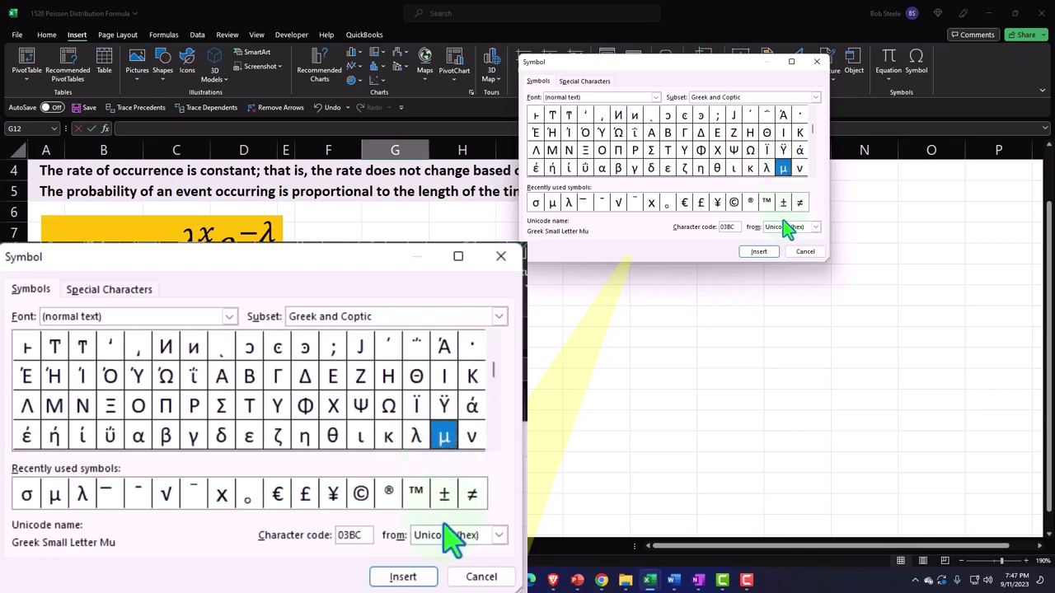
left_click(758, 251)
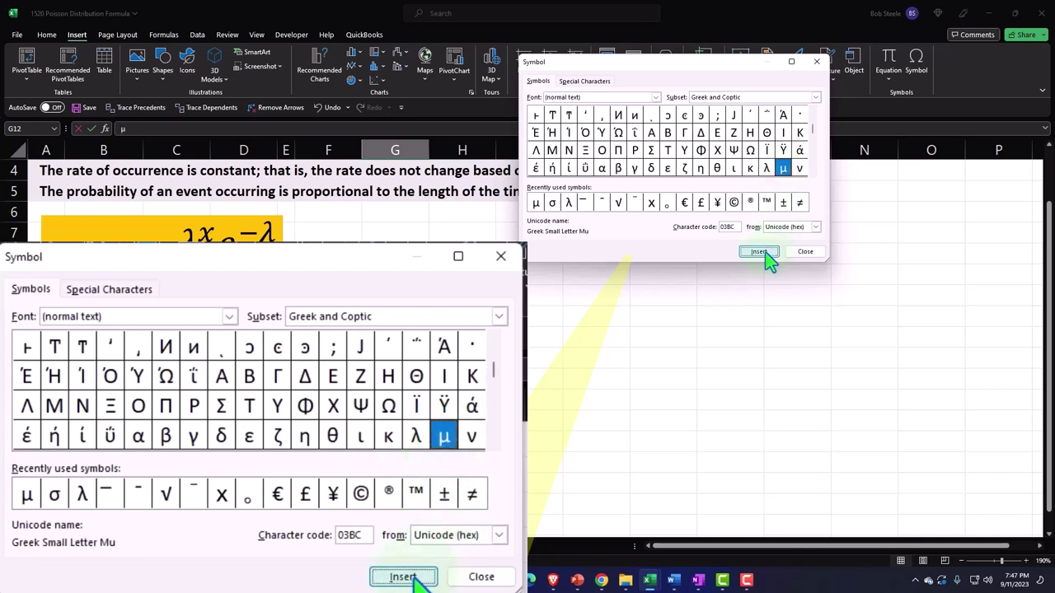
left_click(817, 62)
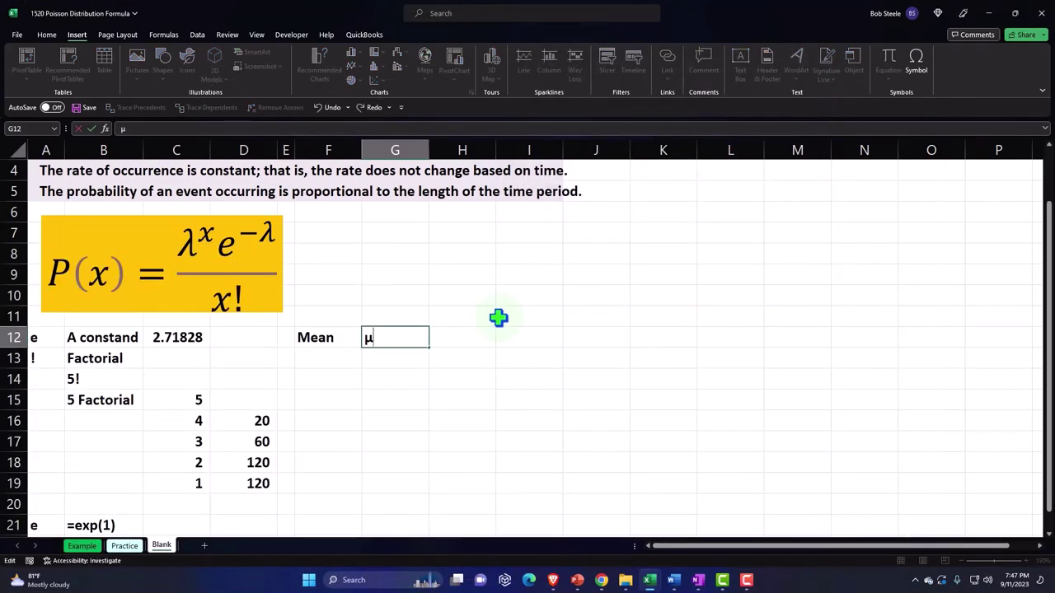
key("Return")
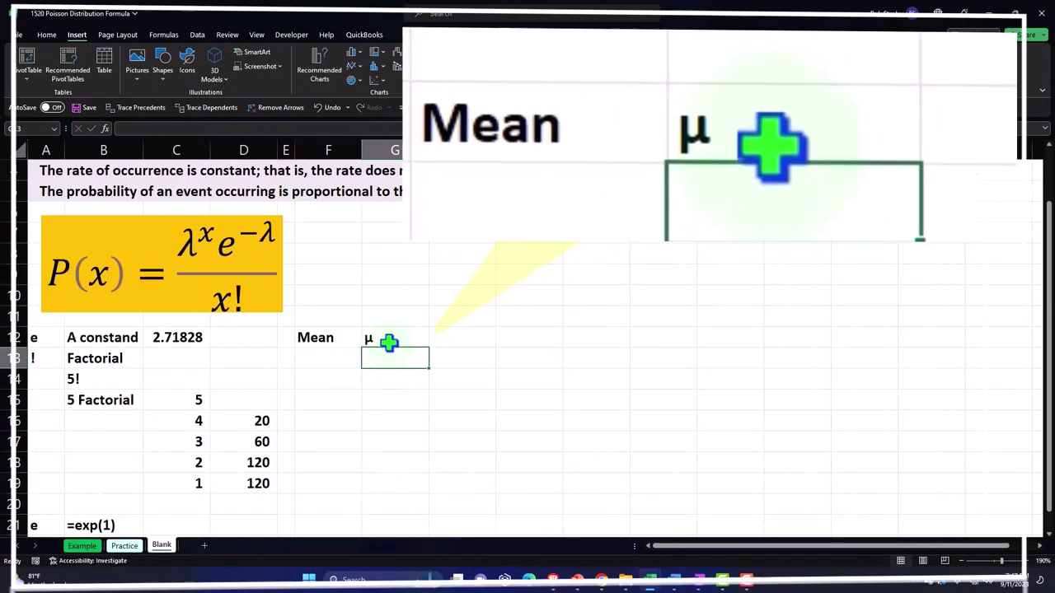
Step: Extend the mean symbol in G12 to read "μ or λ", inserting the Greek small letter lamda as a symbol
left_click(389, 339)
double_click(389, 340)
type("or")
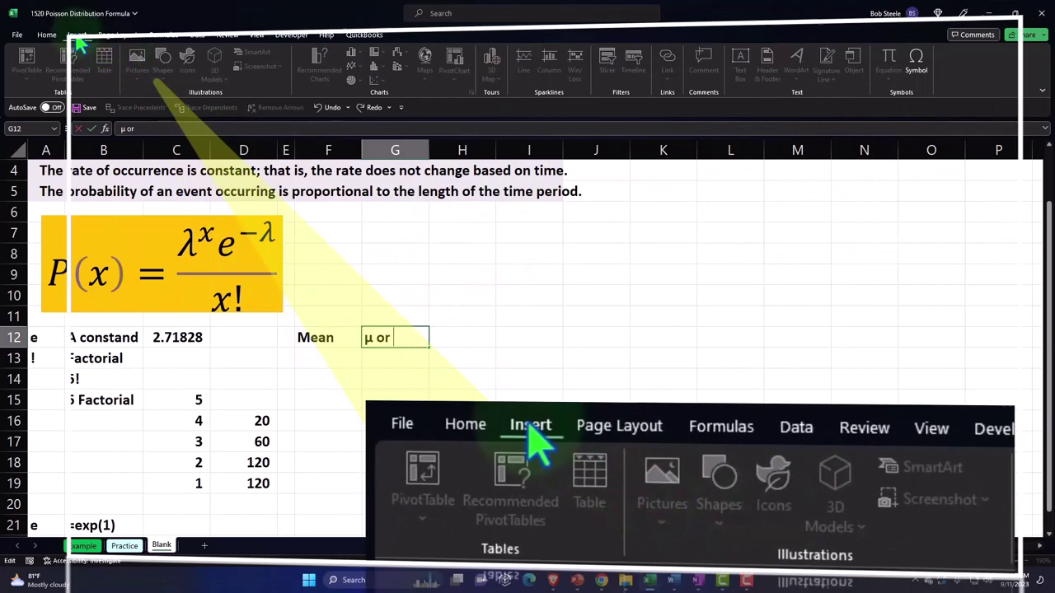
left_click(918, 65)
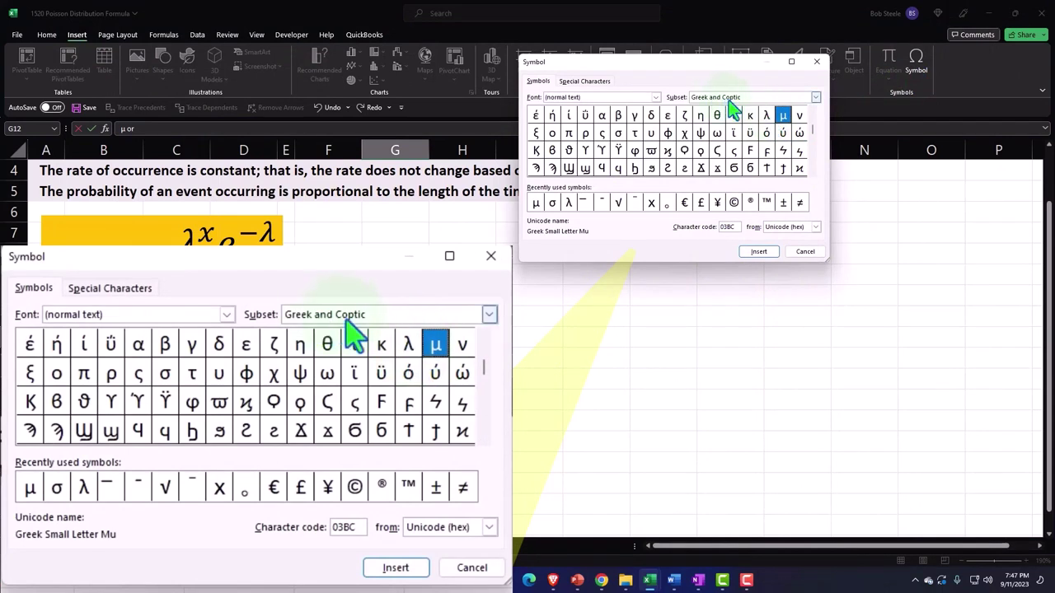
left_click(766, 116)
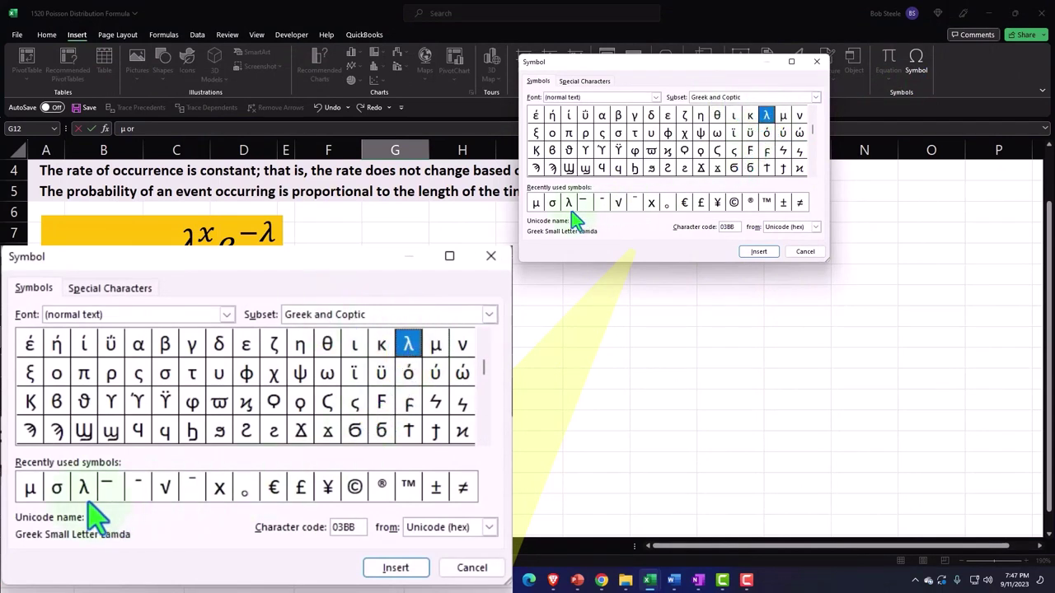
left_click(753, 251)
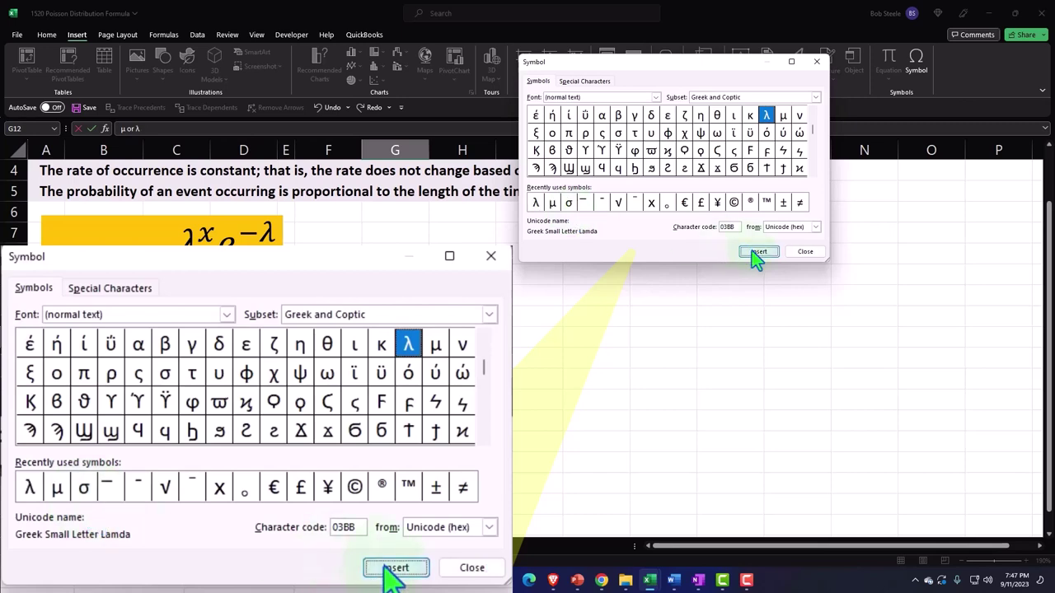
left_click(817, 63)
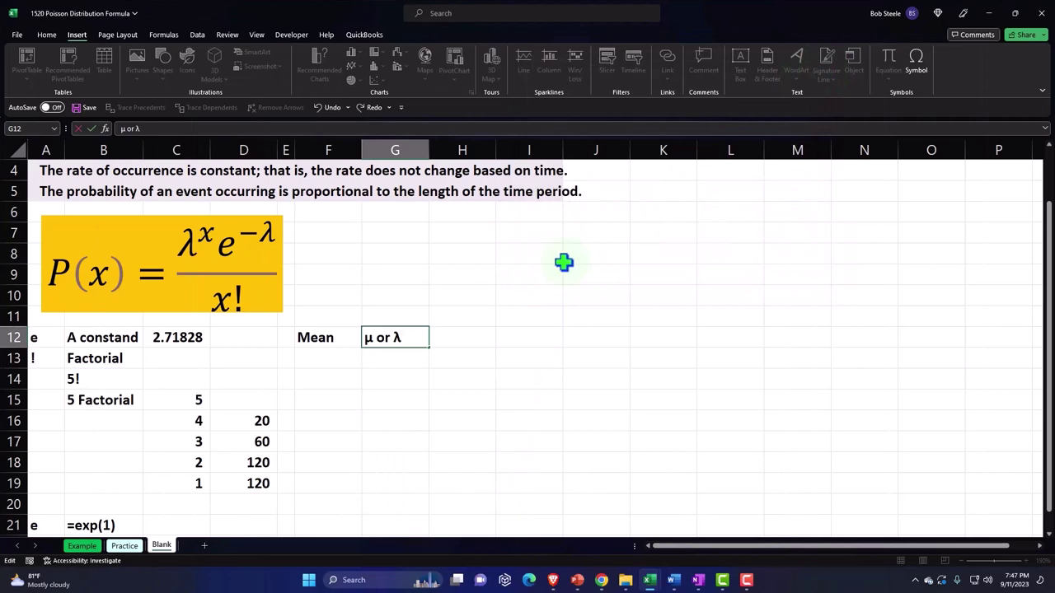
key("Return")
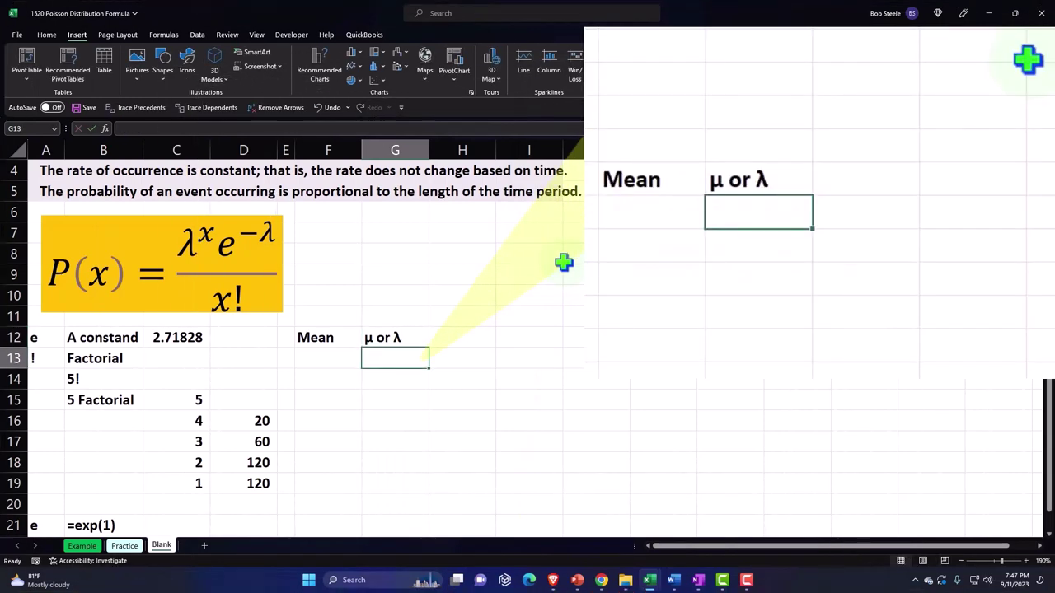
Step: Enter the label "Variance" in F14, two rows below the Mean label
key("Left")
key("Down")
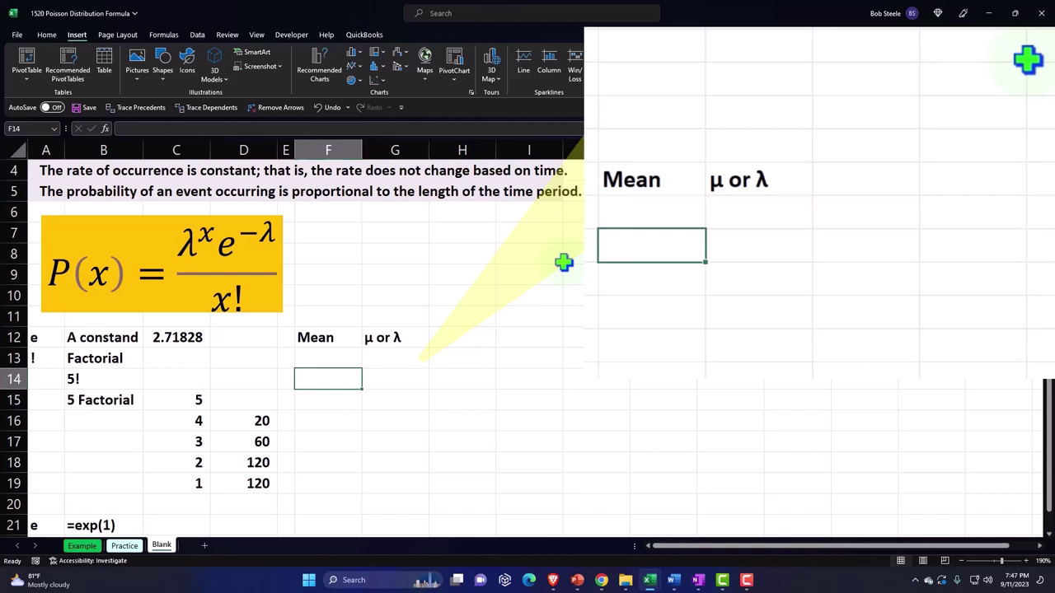
type("Variance")
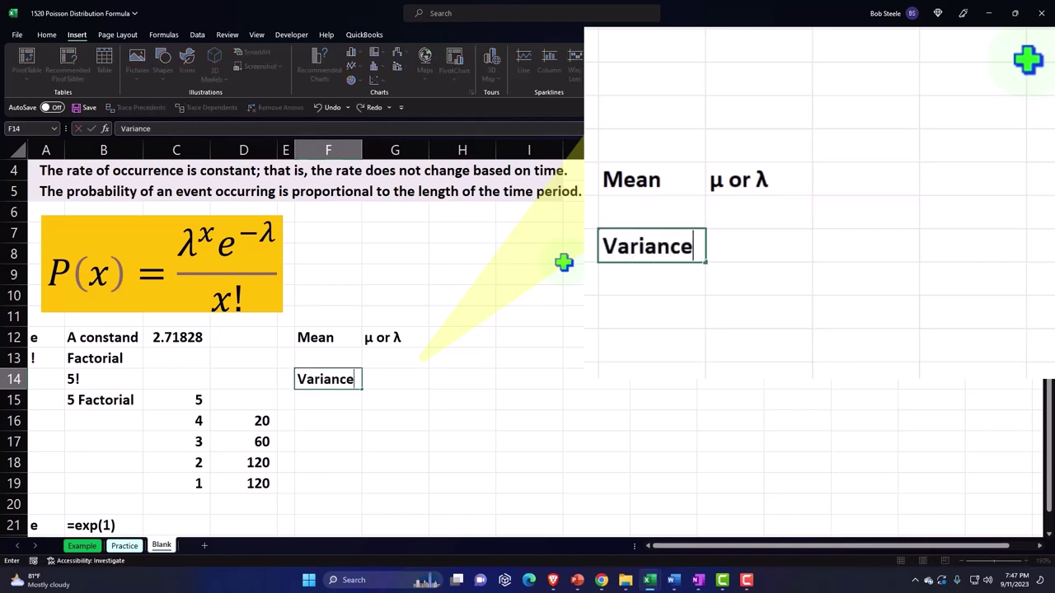
key("Tab")
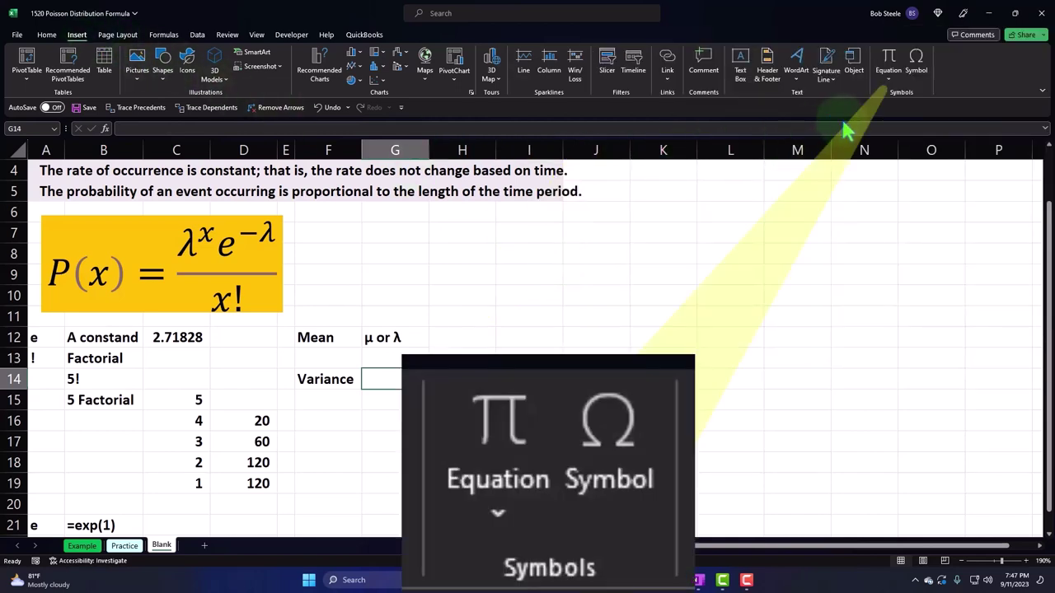
Step: Insert the Greek small letter sigma (σ) from the Greek and Coptic symbols into G14, beside the Variance label
left_click(915, 59)
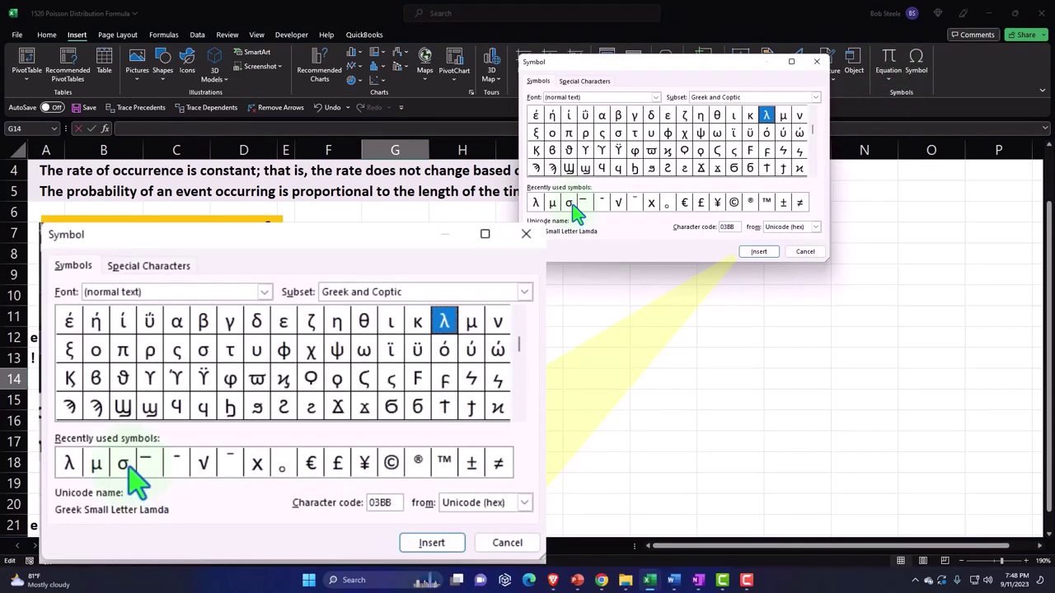
left_click(815, 97)
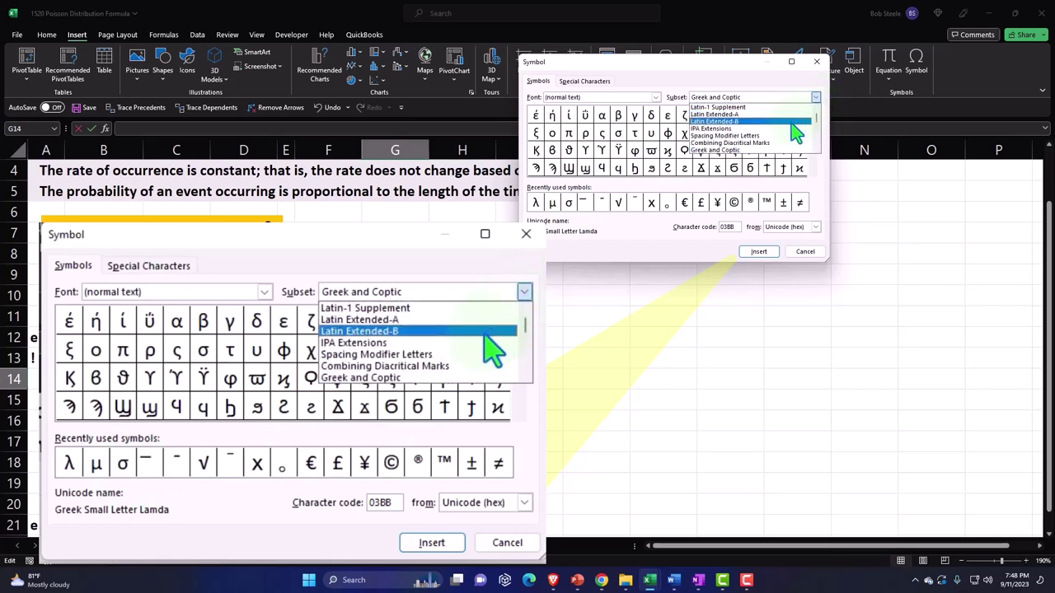
left_click(776, 150)
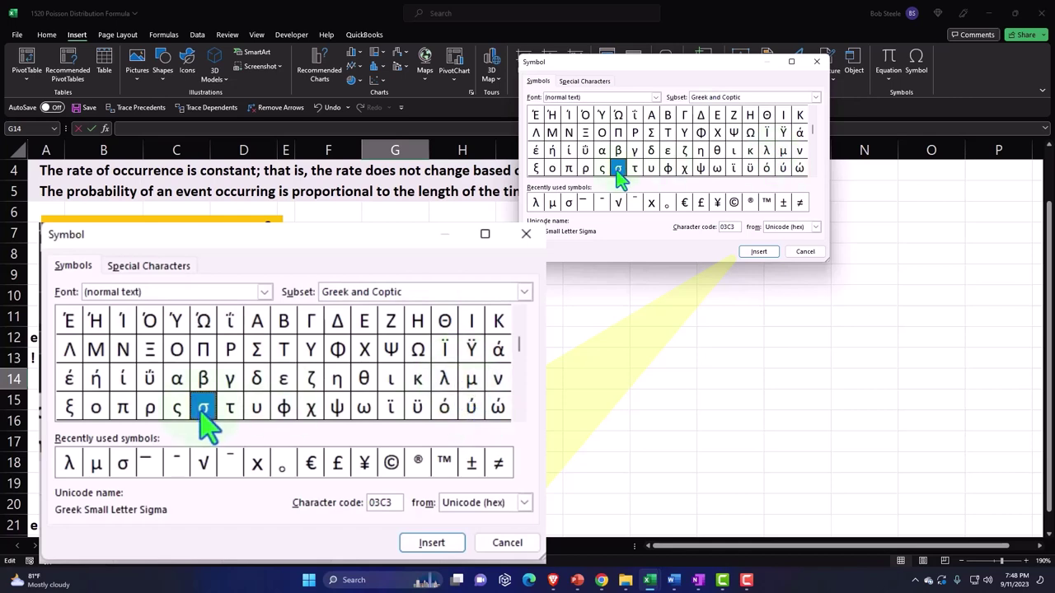
left_click(758, 253)
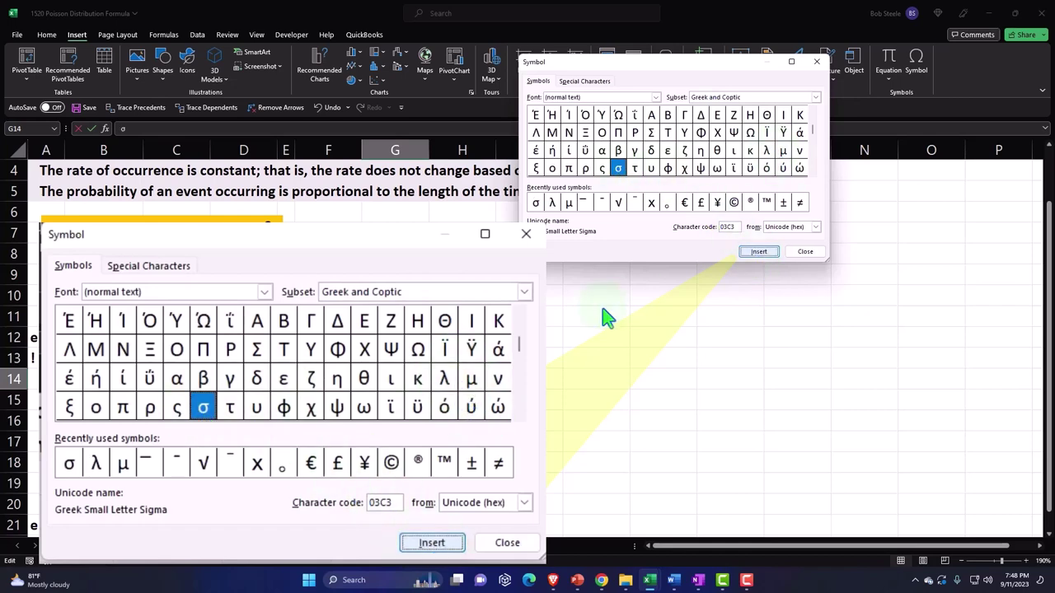
left_click(816, 61)
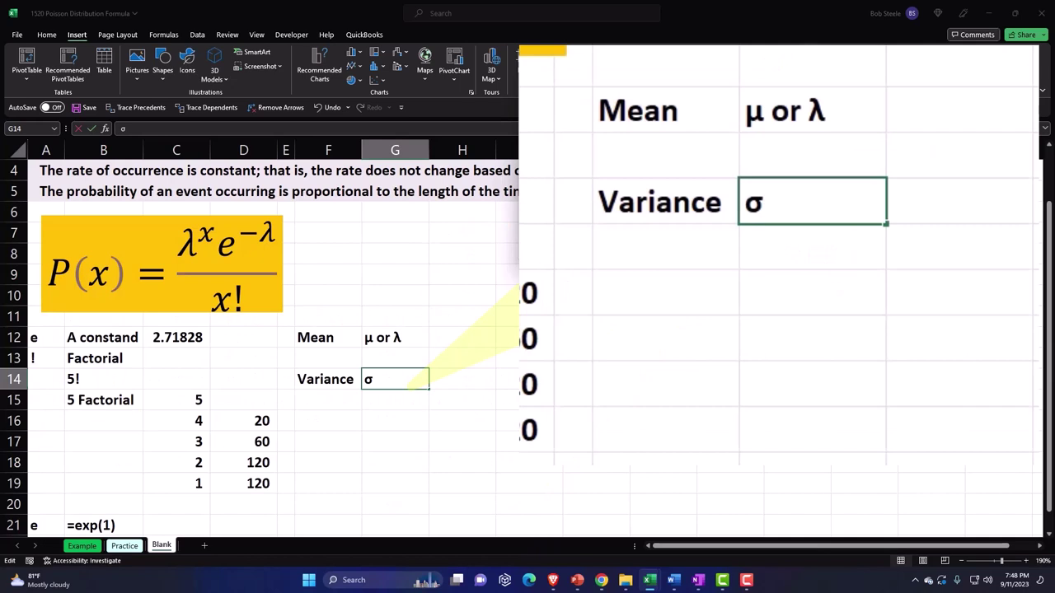
key("Return")
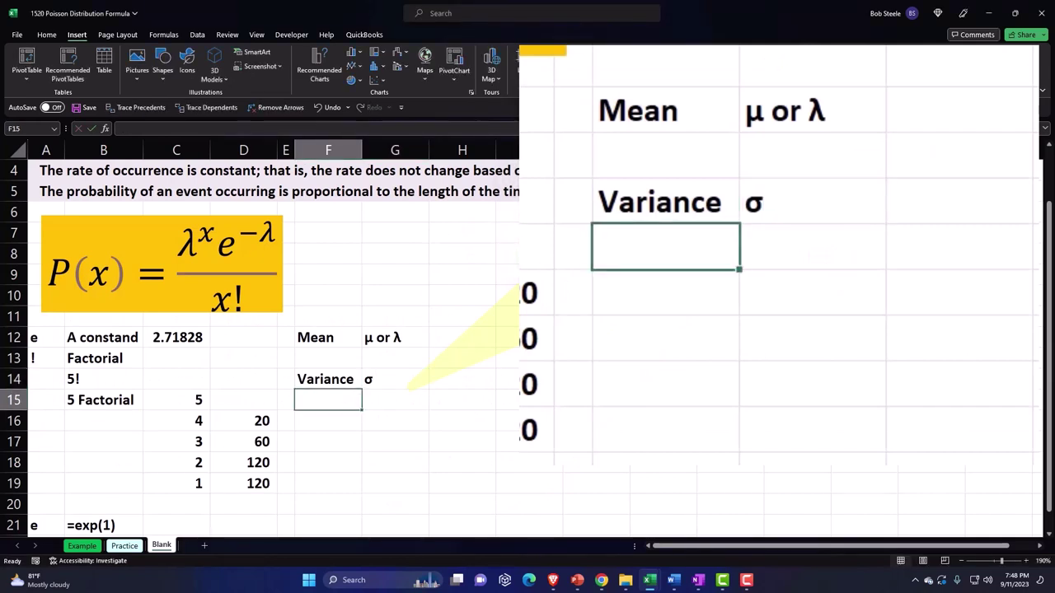
Step: Append a 2 to the sigma in G14 and format it as superscript so the variance symbol reads σ²
double_click(402, 379)
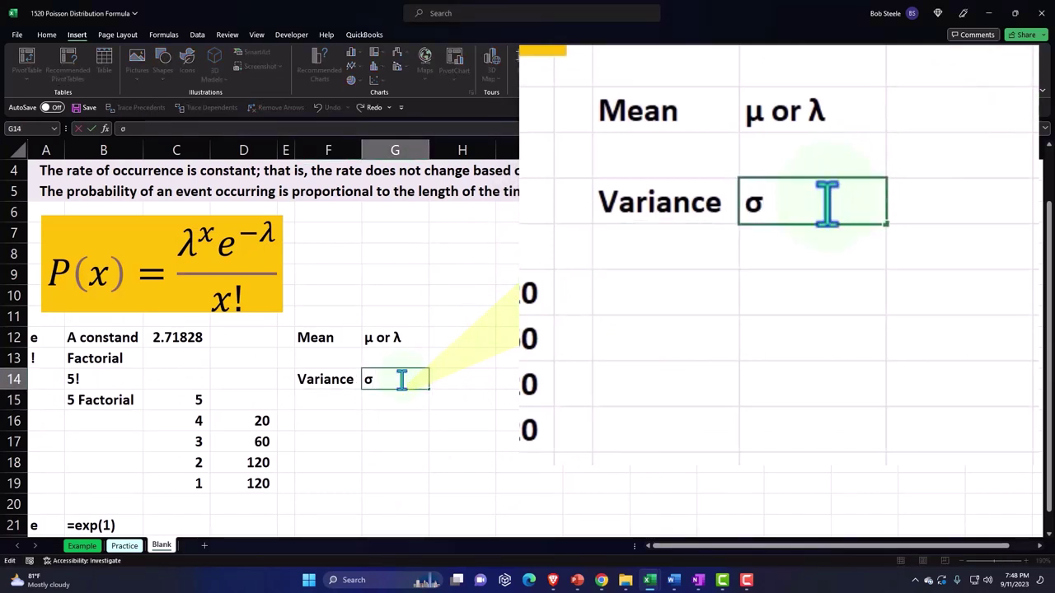
type("2")
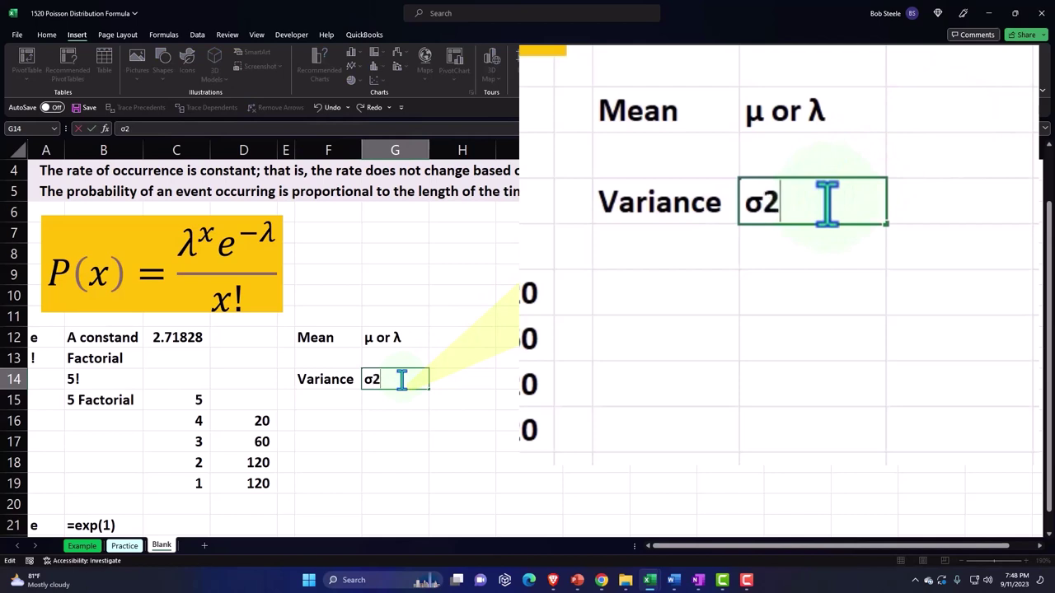
key("shift+Left")
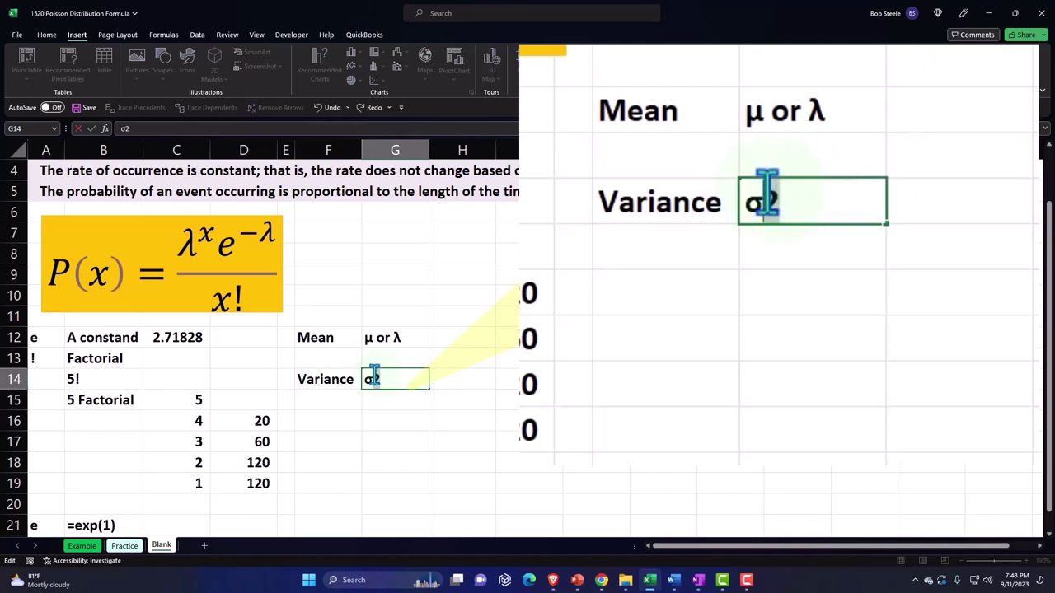
right_click(375, 380)
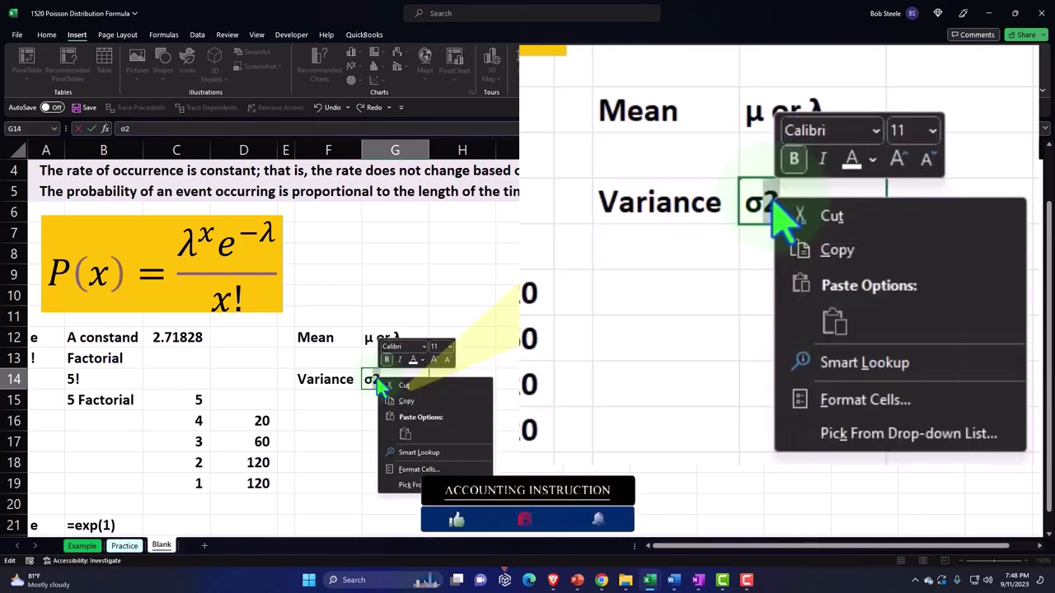
left_click(400, 469)
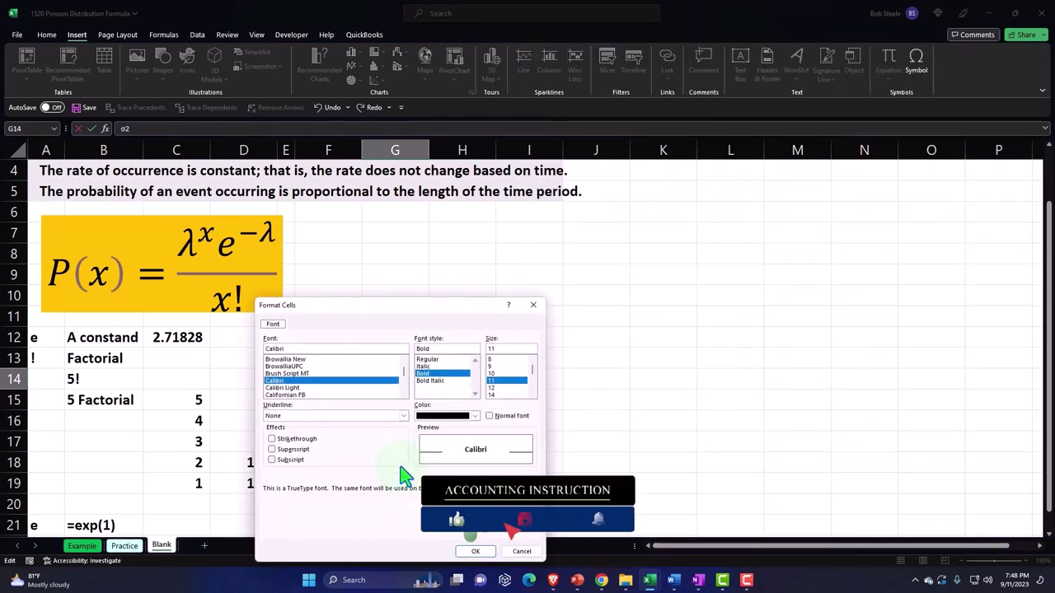
left_click_drag(410, 306, 627, 185)
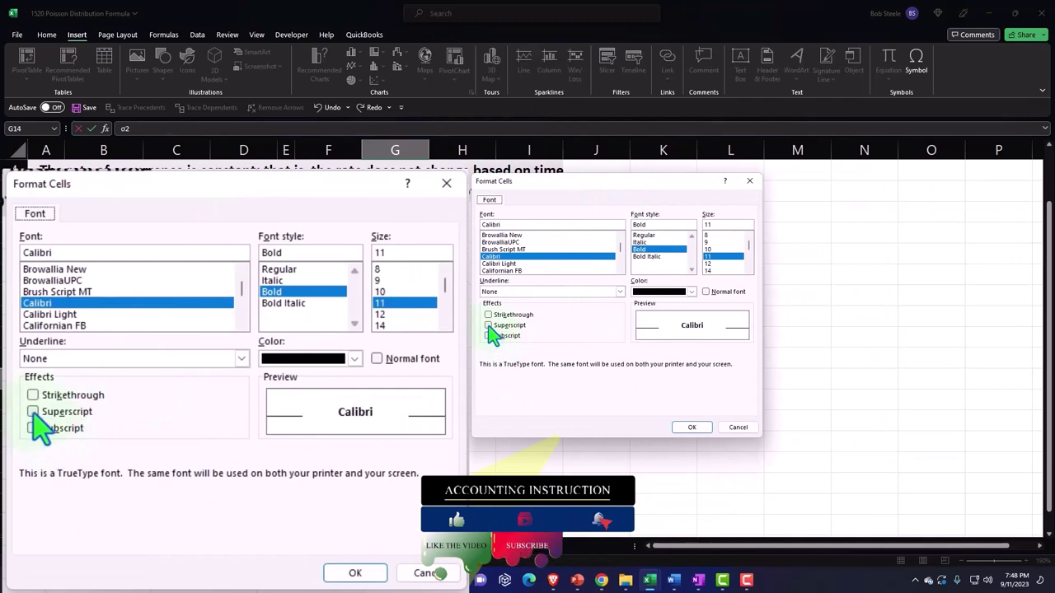
left_click(488, 325)
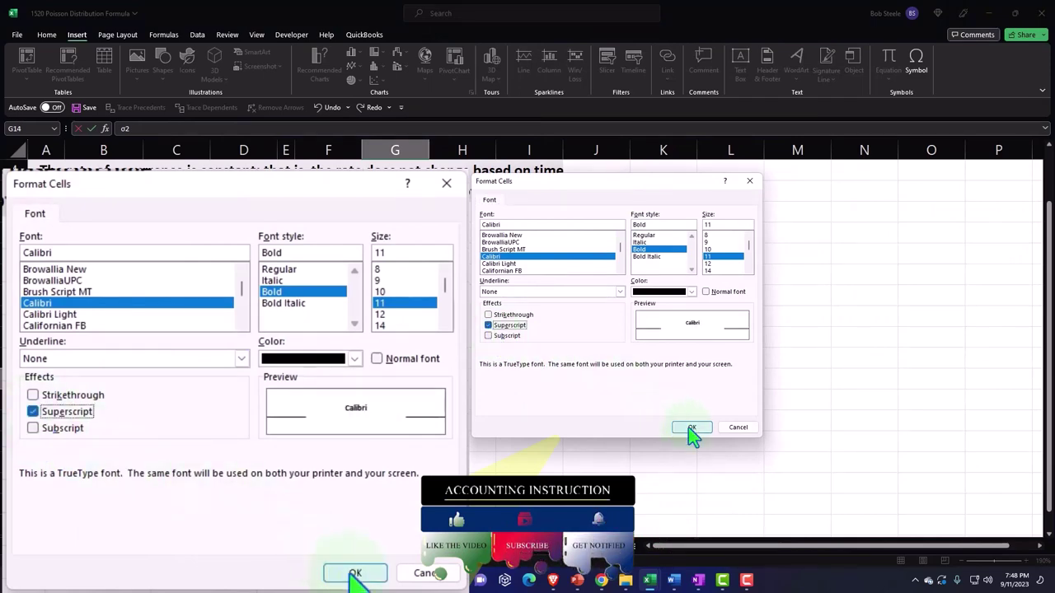
left_click(691, 428)
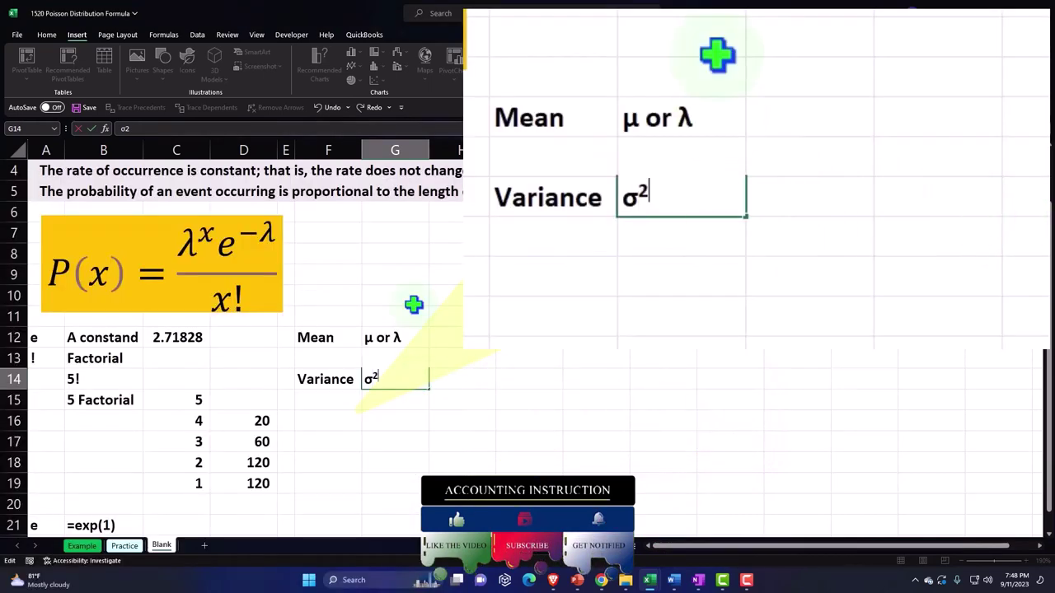
key("Return")
Step: Enter the note "For the poisson the mand and varaince are =" in F16, below the Variance label
key("Down")
key("Down")
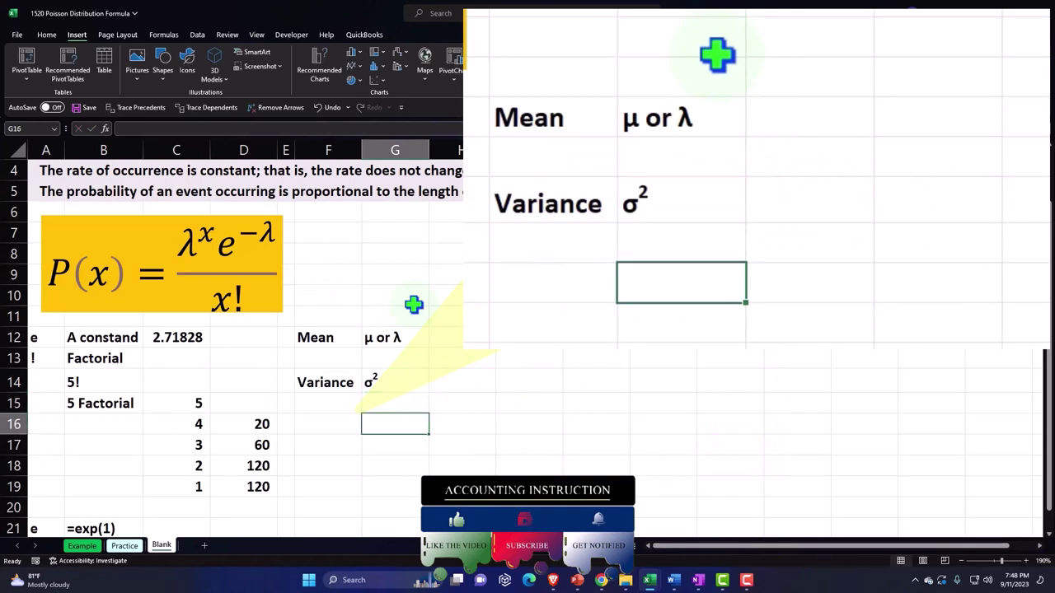
key("Left")
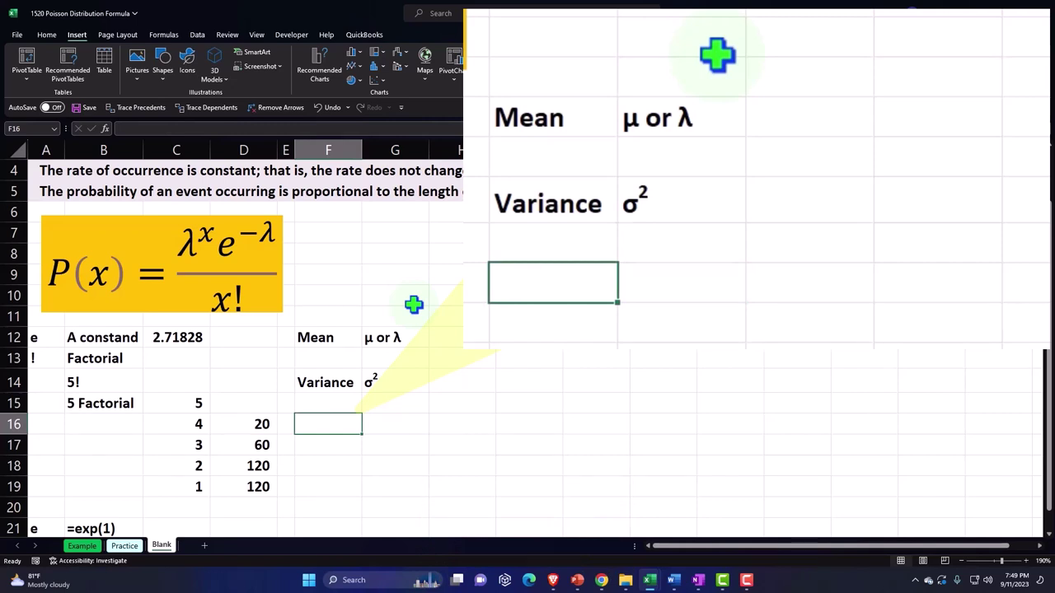
type("For the ")
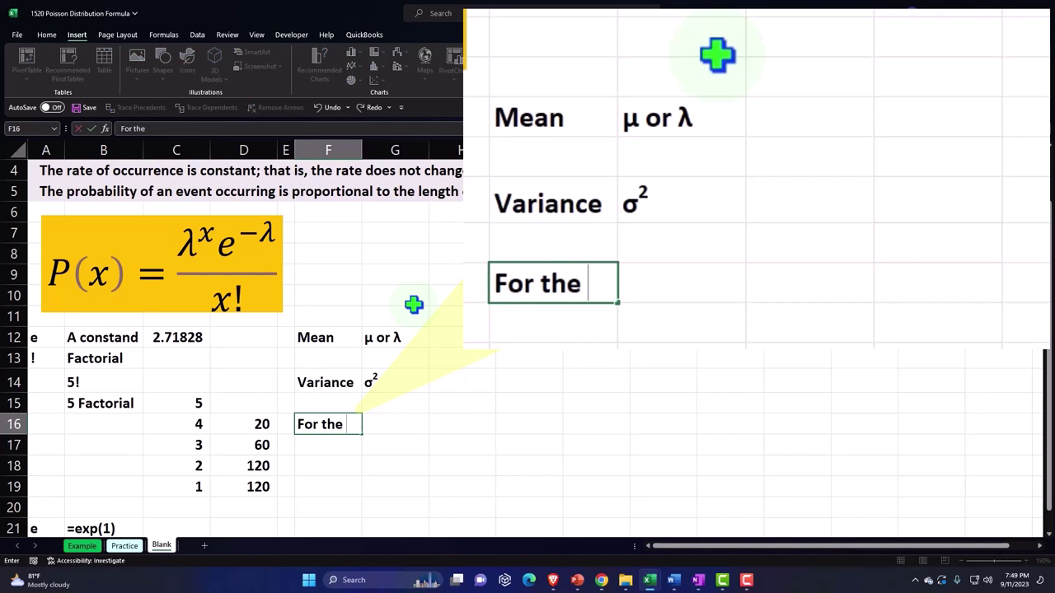
type("poisson th")
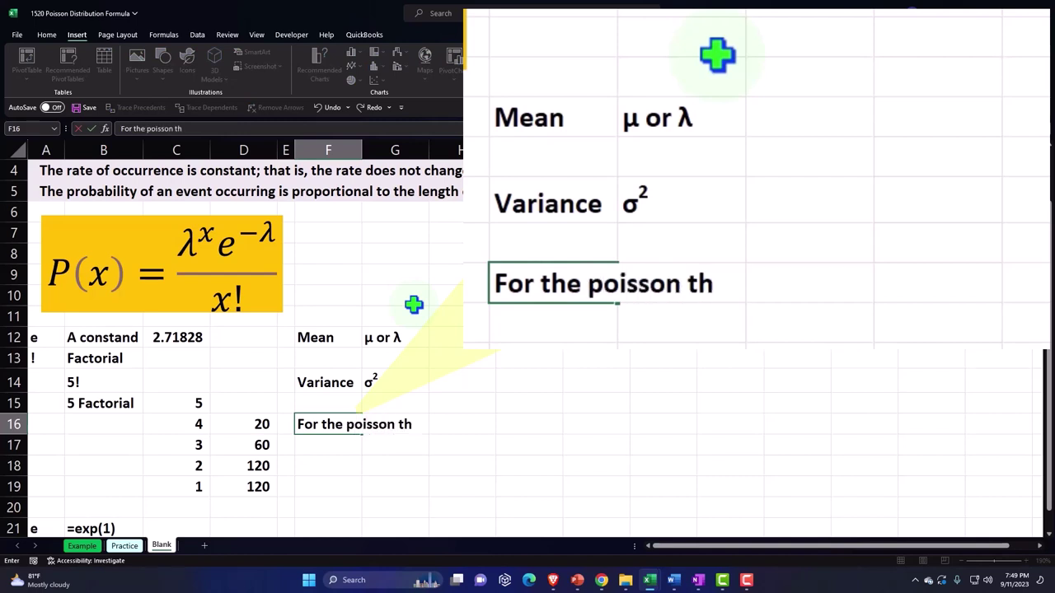
type("e mand and var")
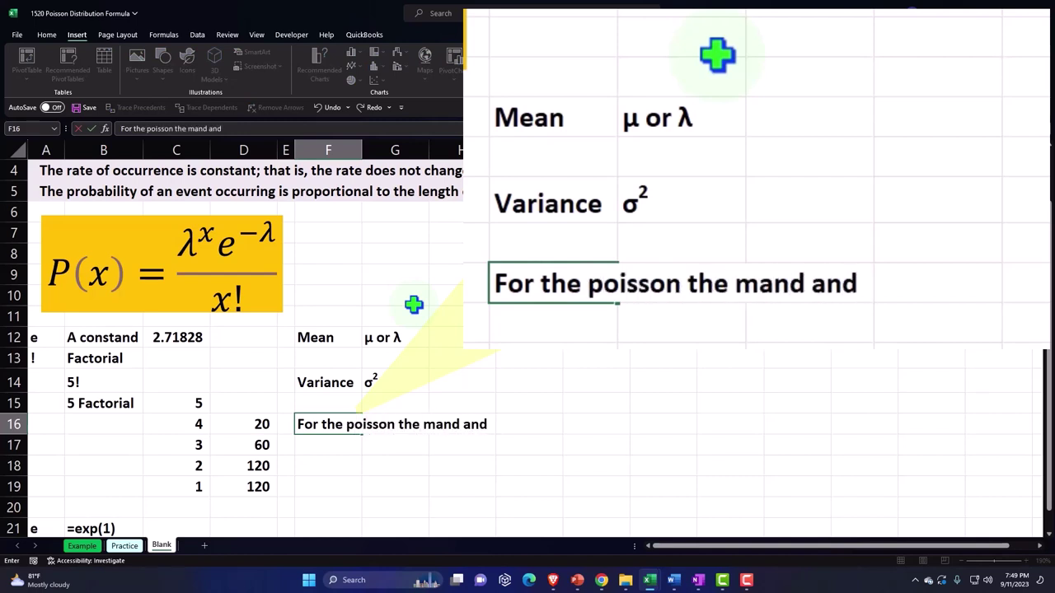
type("are =")
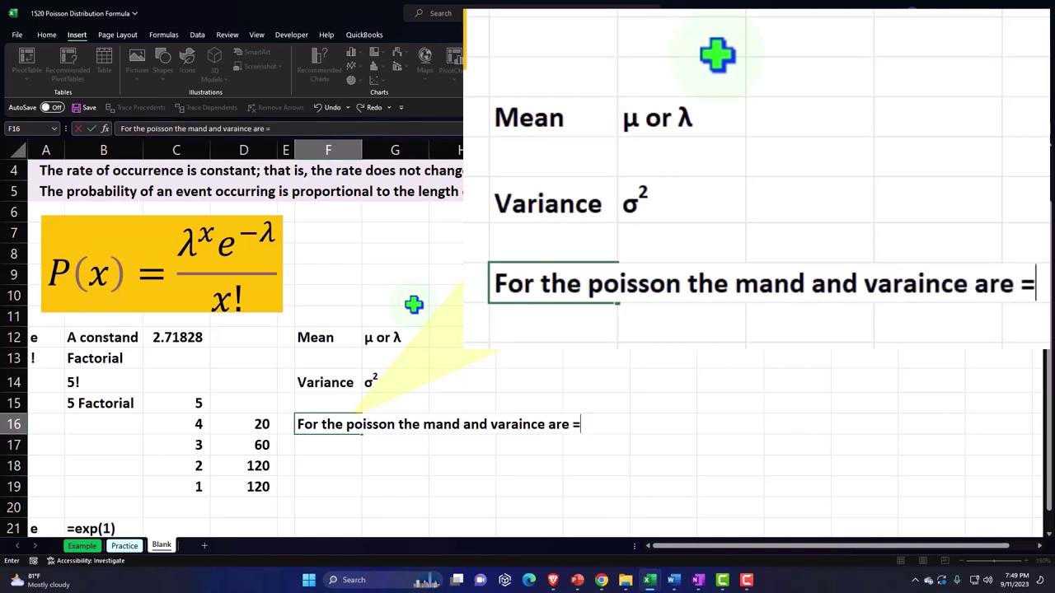
key("Return")
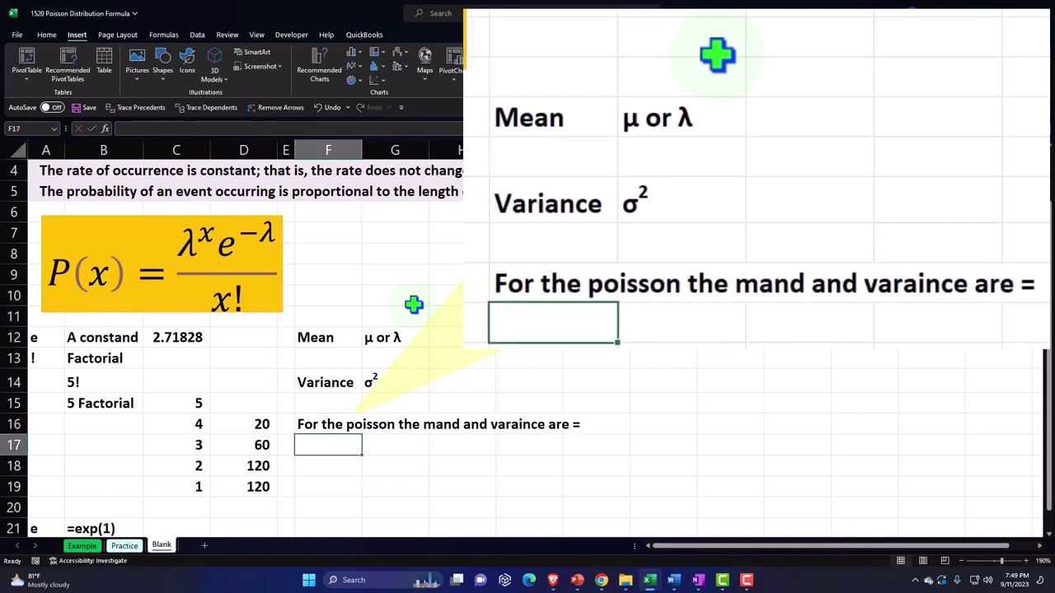
Step: Insert the Greek small letter lamda (λ) as a symbol in F18, two rows below the Poisson note
key("Return")
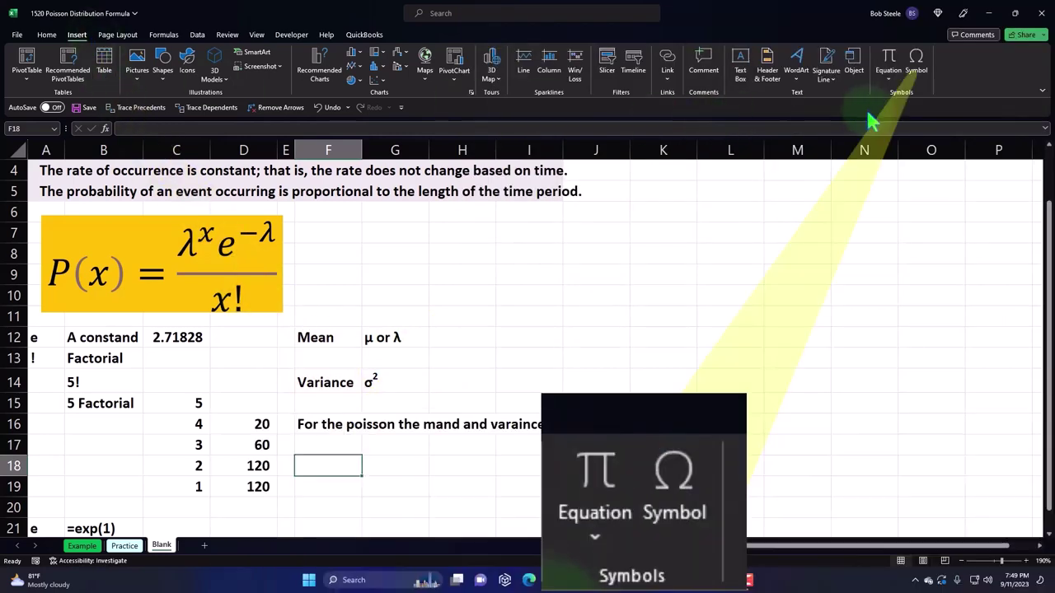
left_click(915, 62)
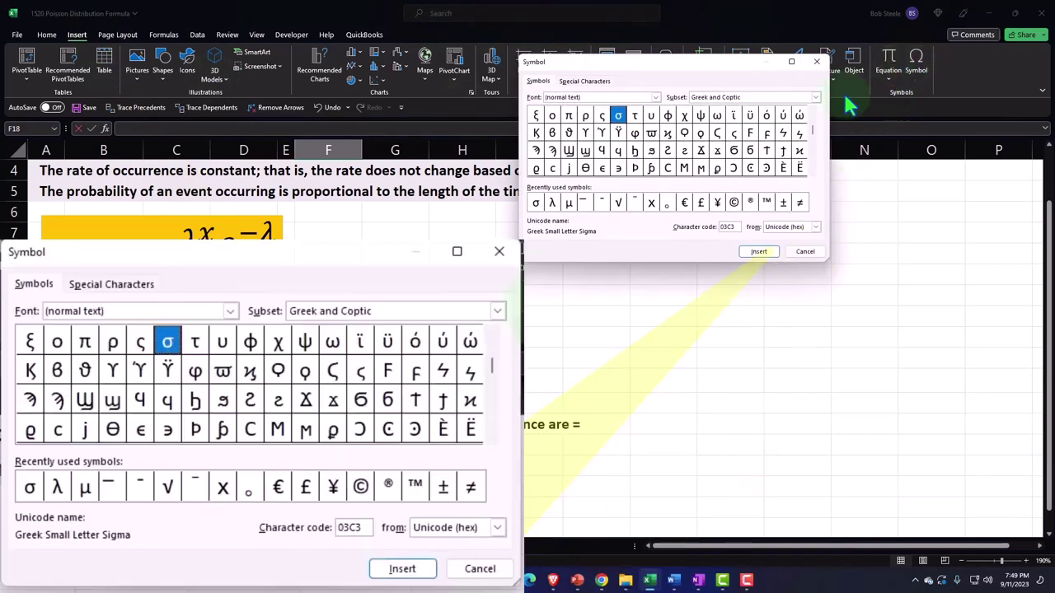
left_click(552, 203)
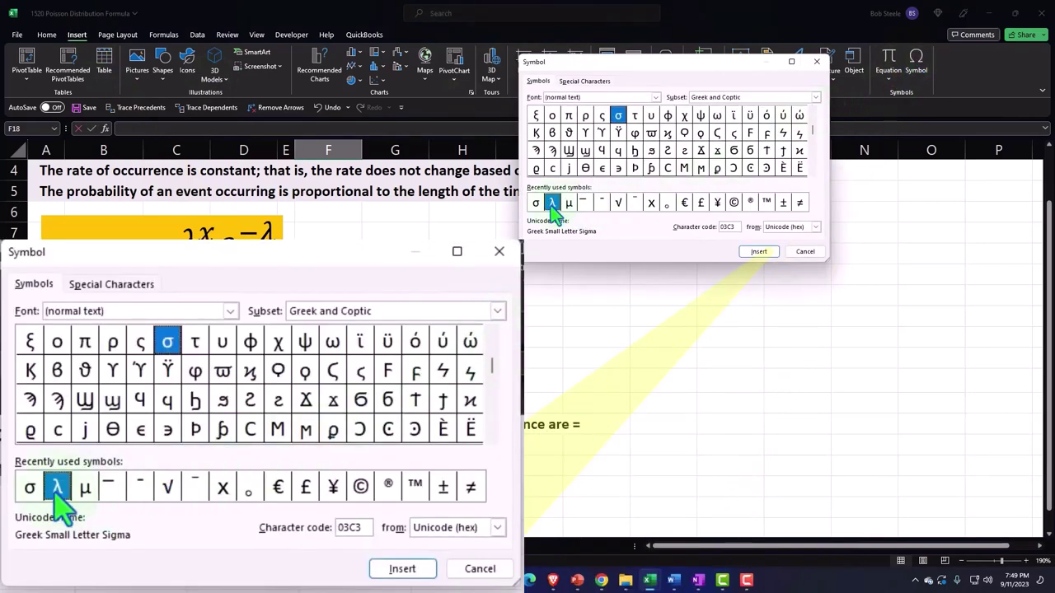
left_click(753, 254)
left_click(817, 61)
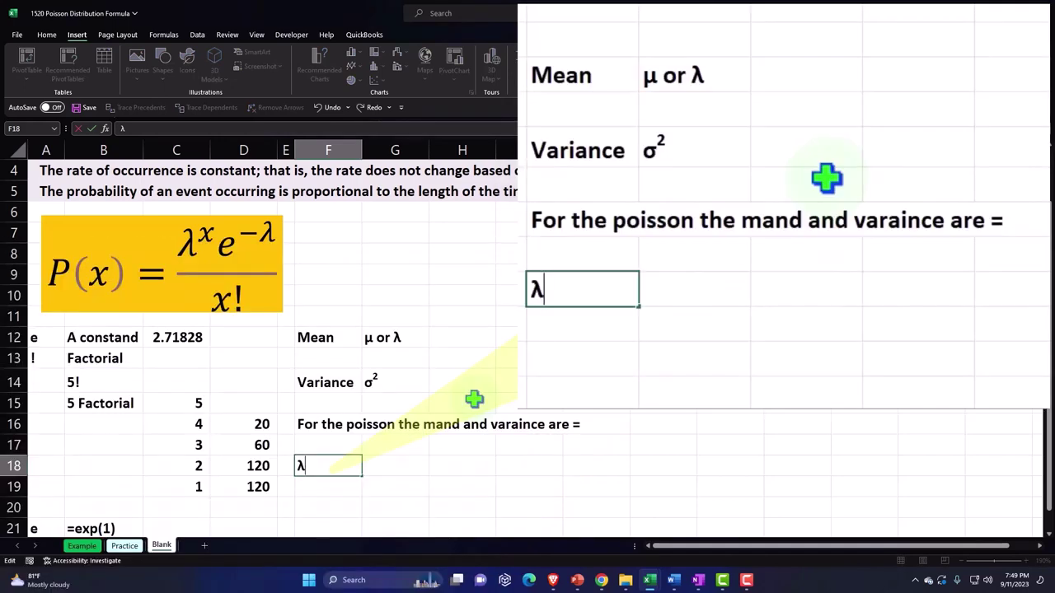
key("Return")
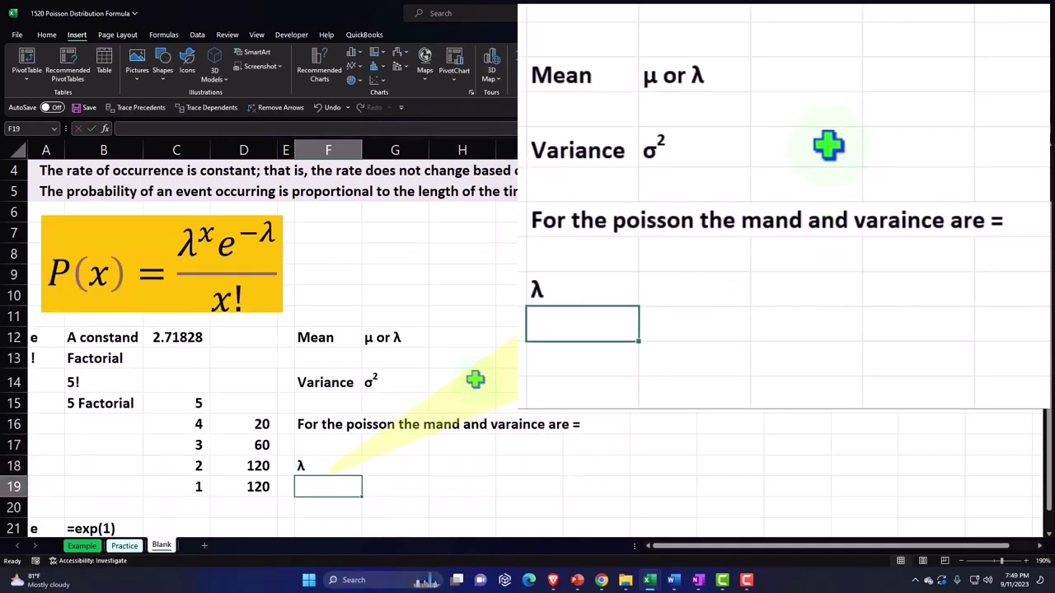
Step: Extend F18 to read "λ=σ", inserting the Greek small letter sigma as a symbol after the equals sign
double_click(328, 465)
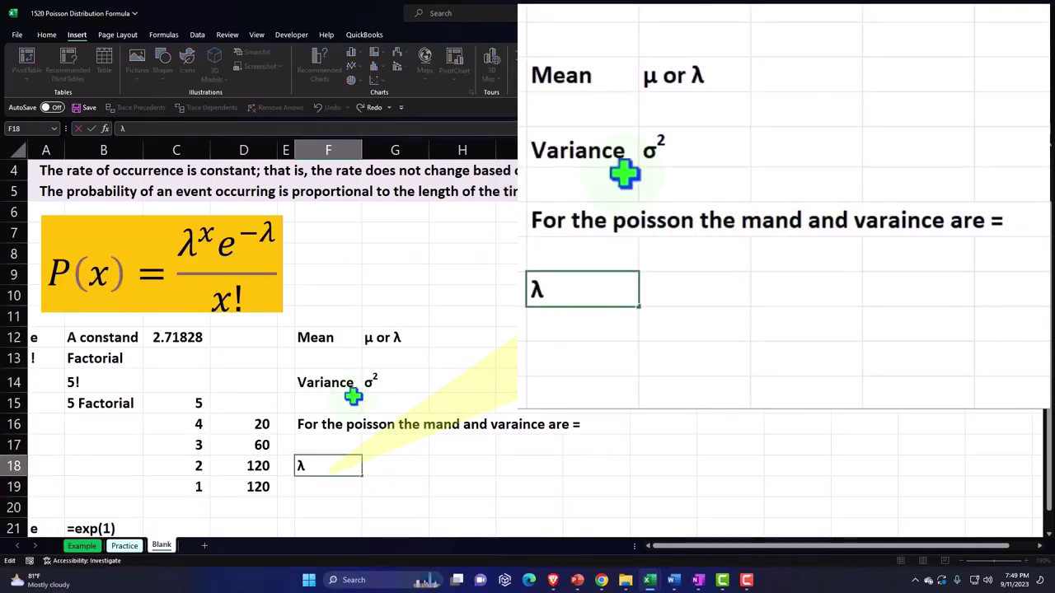
type("=")
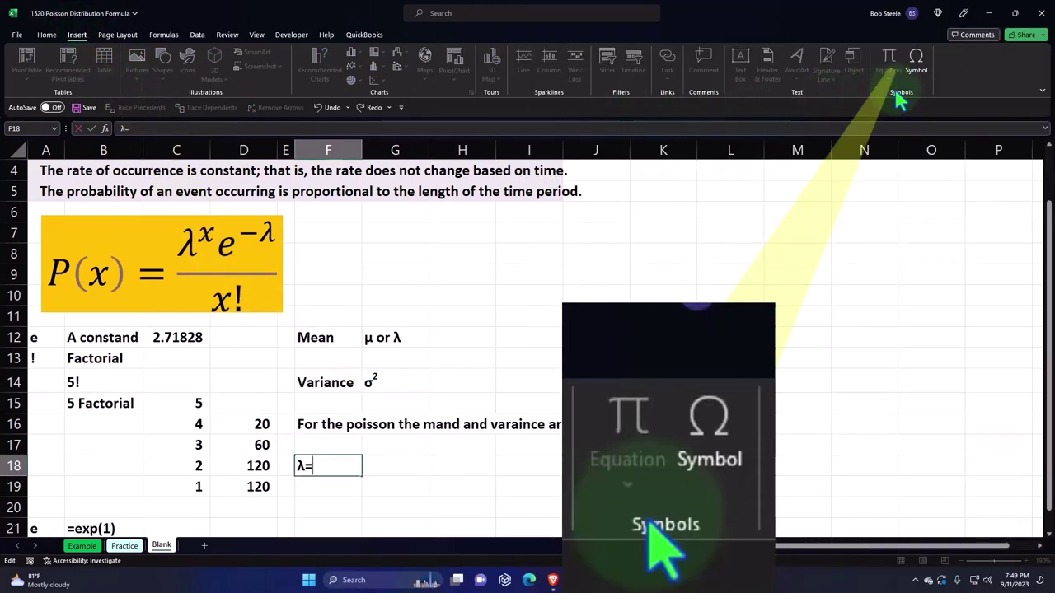
left_click(915, 64)
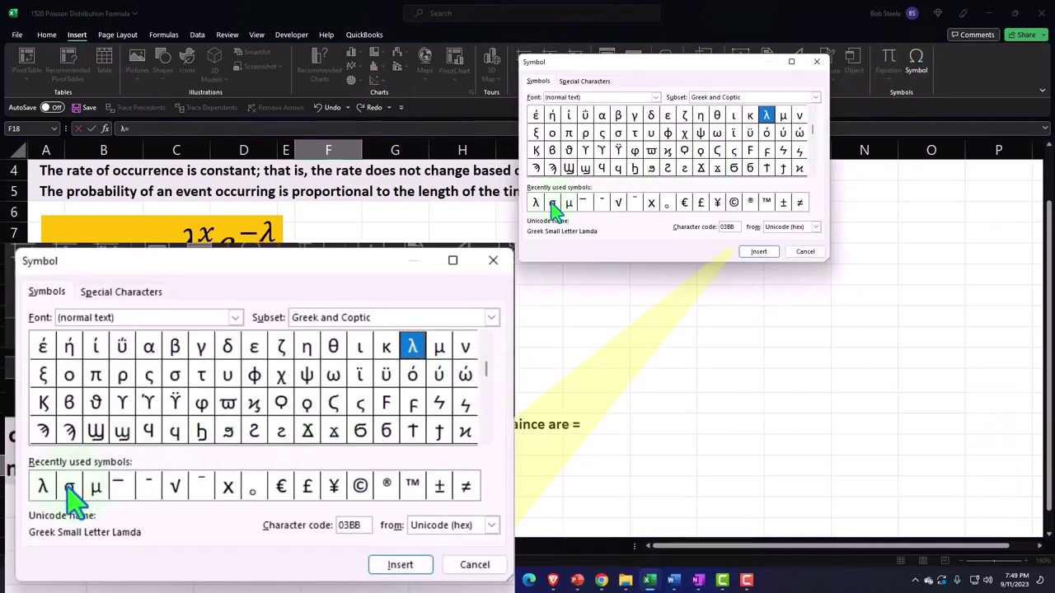
left_click(70, 486)
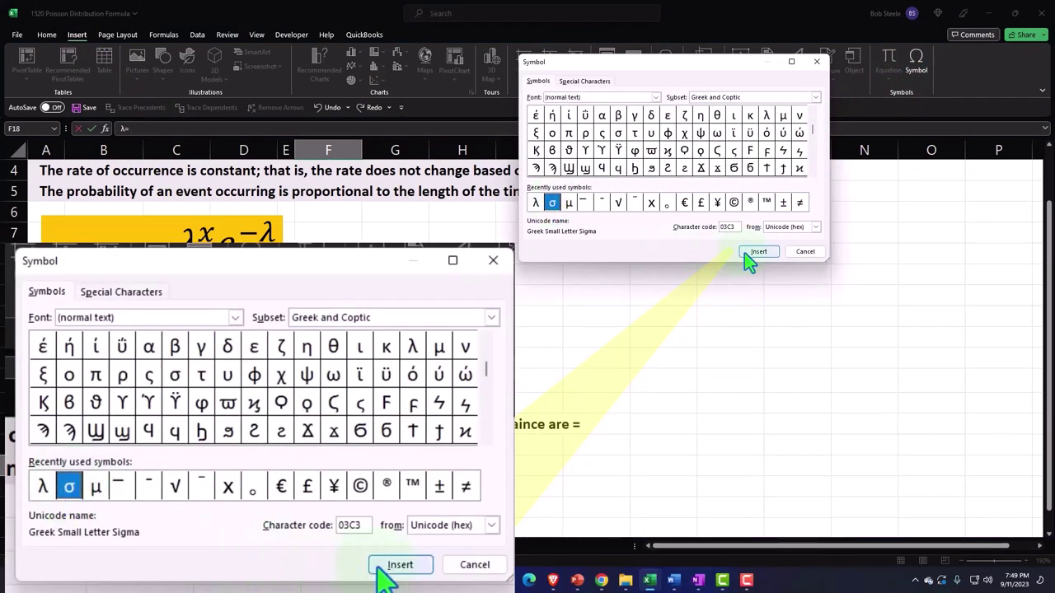
left_click(388, 566)
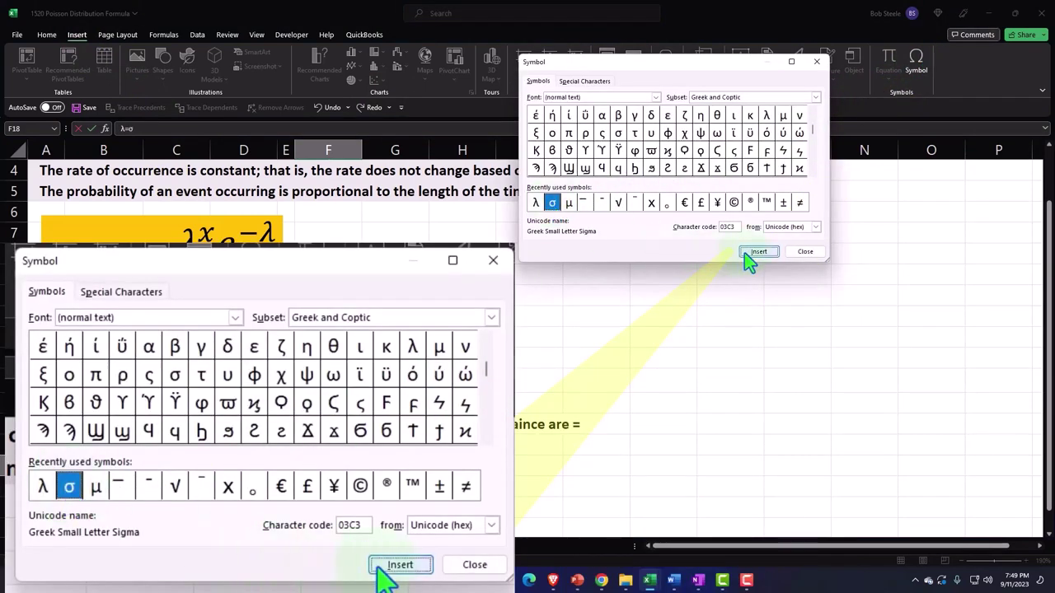
left_click(494, 261)
key("Return")
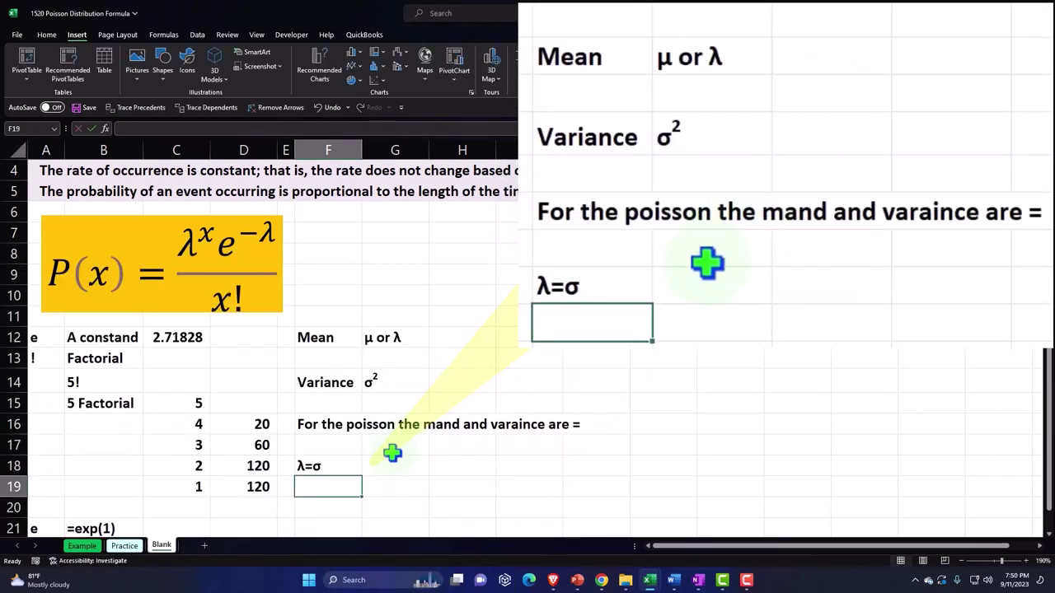
Step: Append a superscript 2 to the sigma in F18 so the equality reads λ=σ²
double_click(329, 465)
type("2")
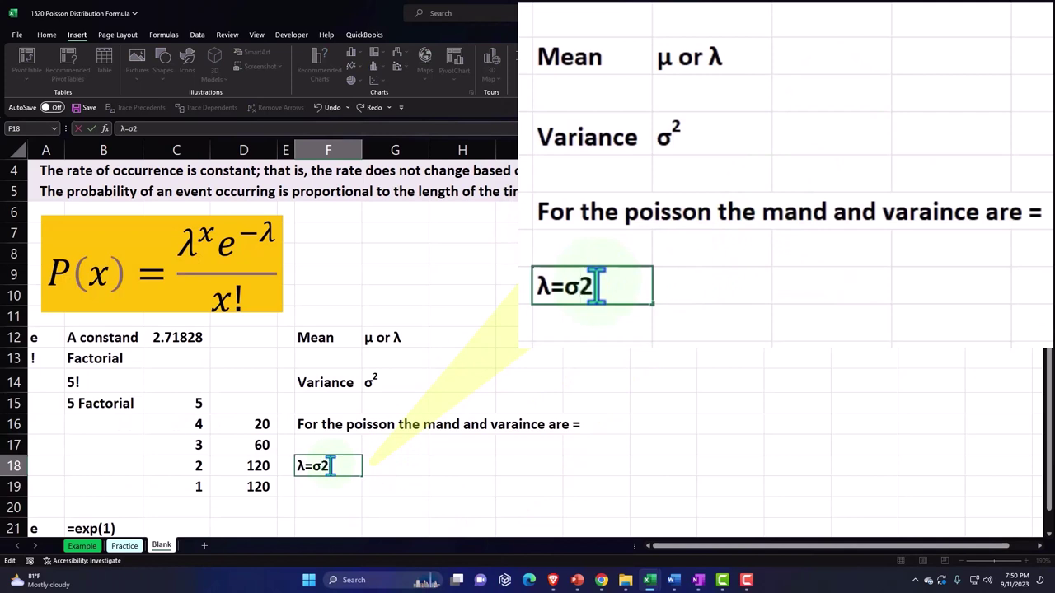
key("shift+Left")
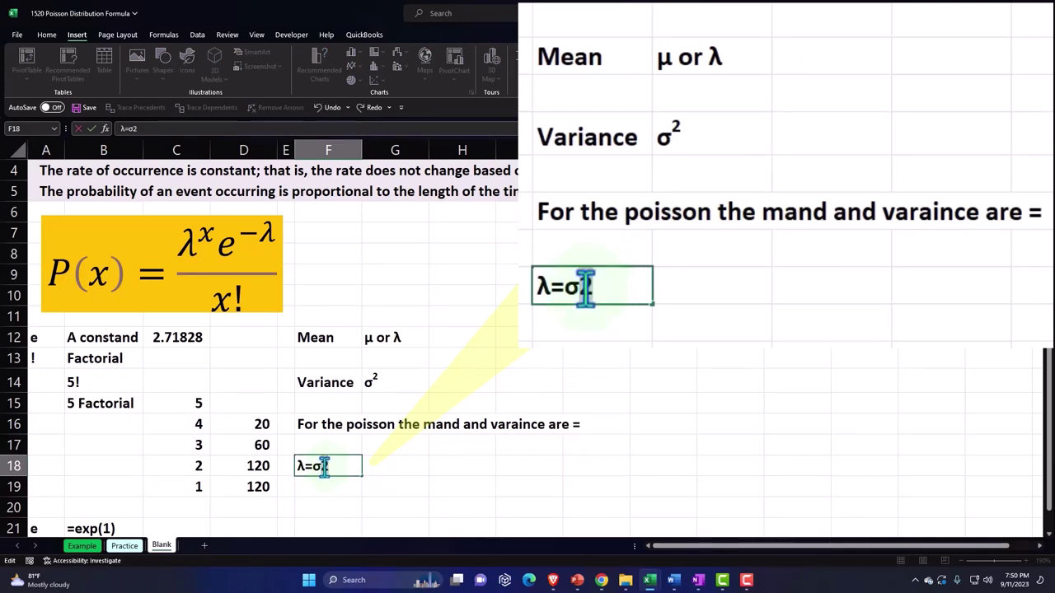
right_click(325, 468)
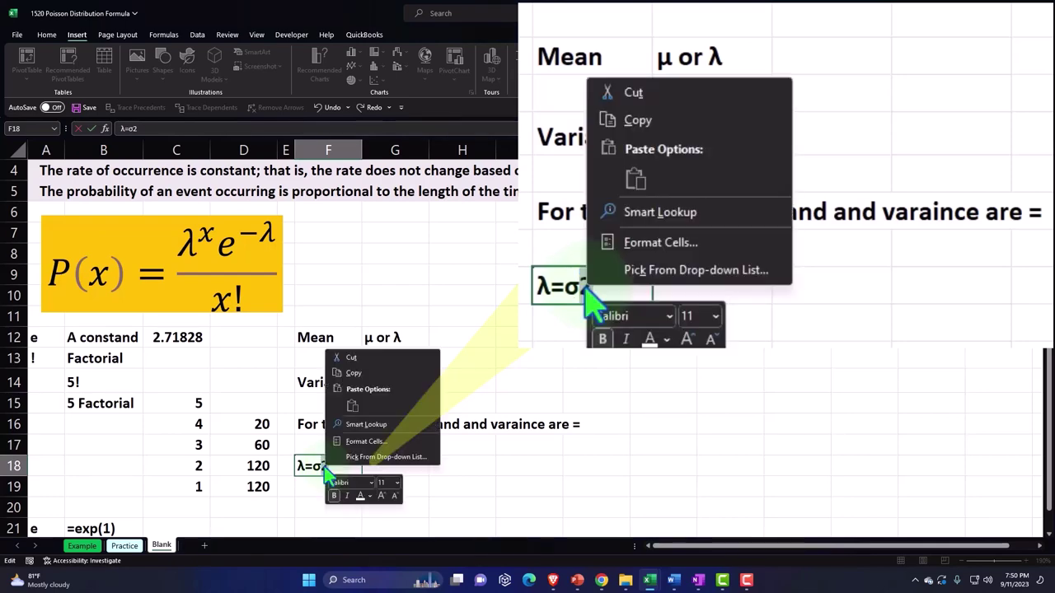
left_click(366, 443)
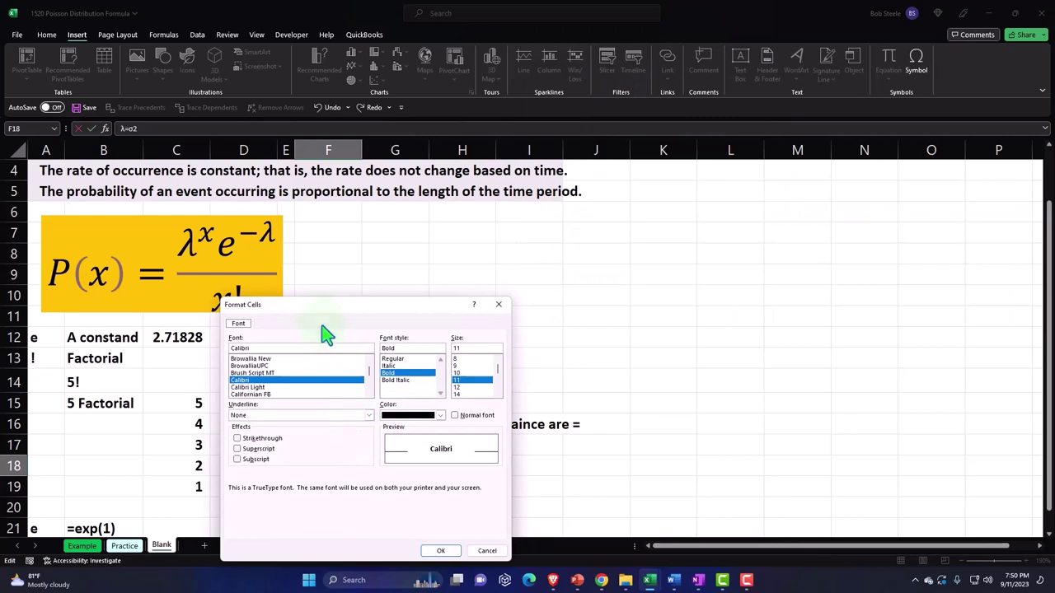
left_click_drag(318, 305, 438, 205)
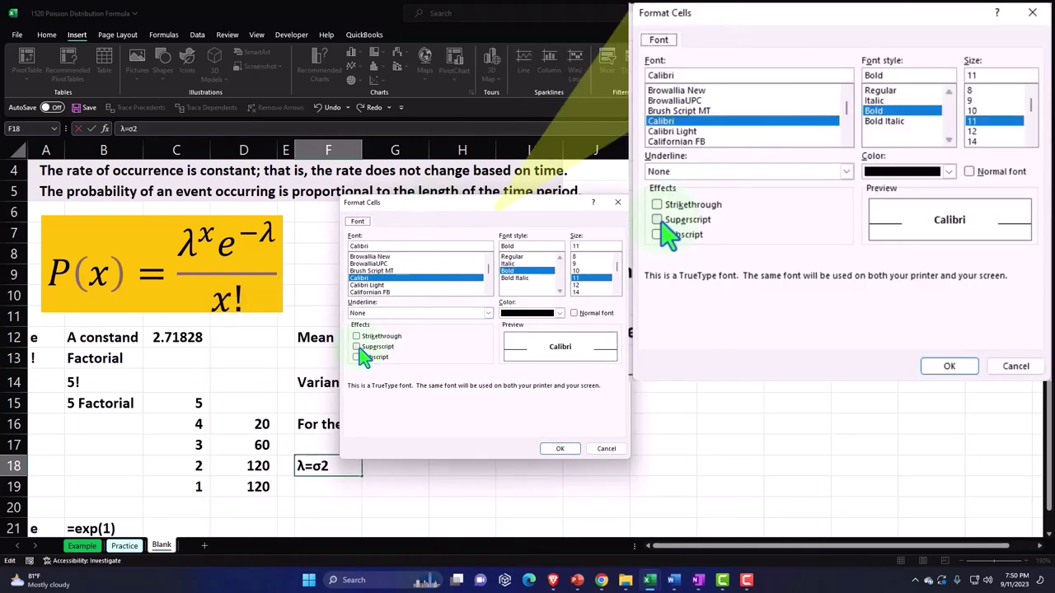
left_click(360, 347)
left_click(563, 451)
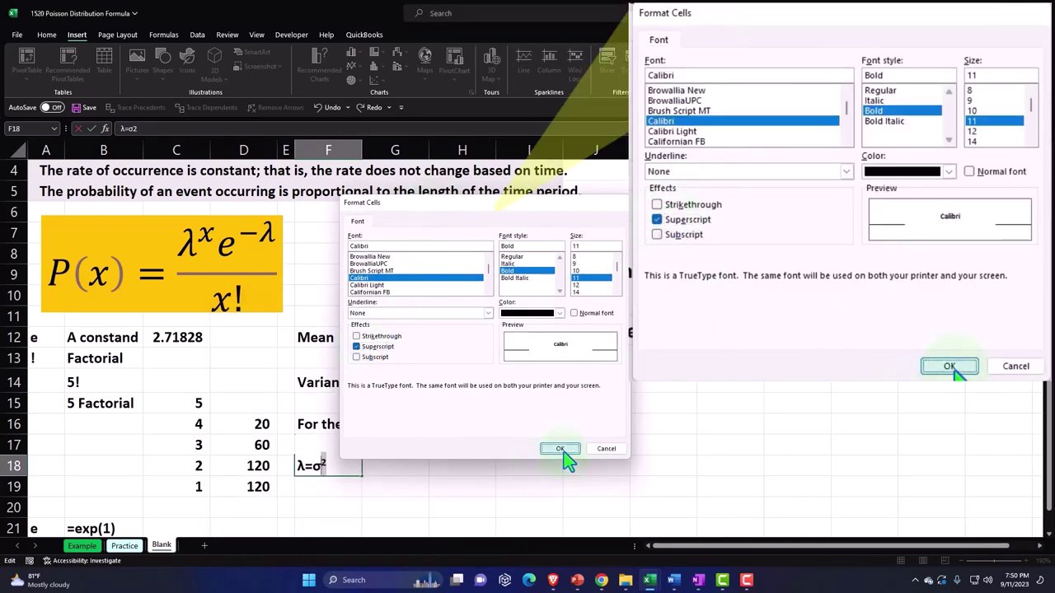
key("Return")
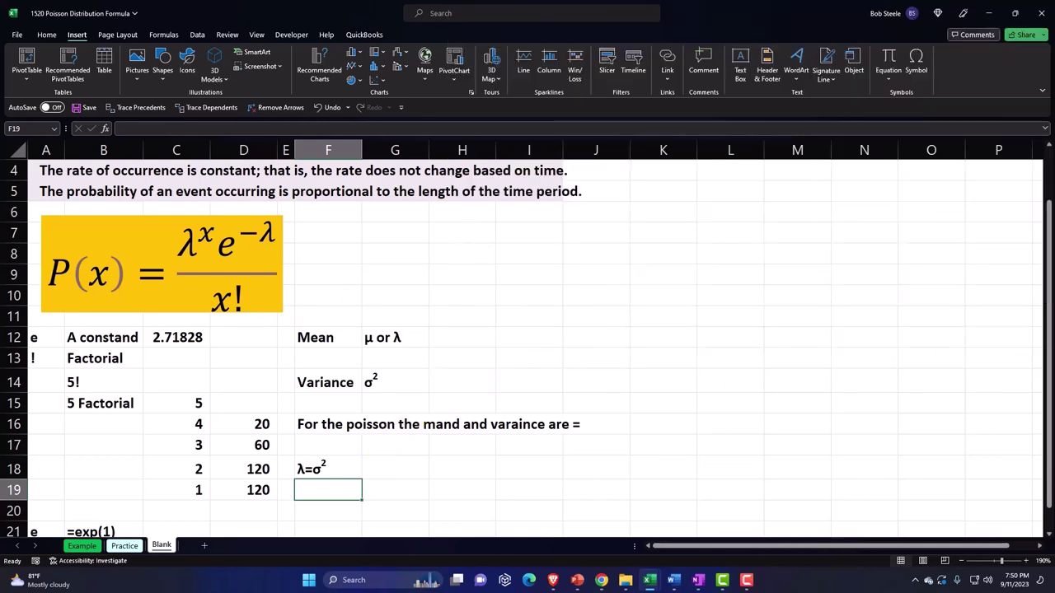
left_click(657, 384)
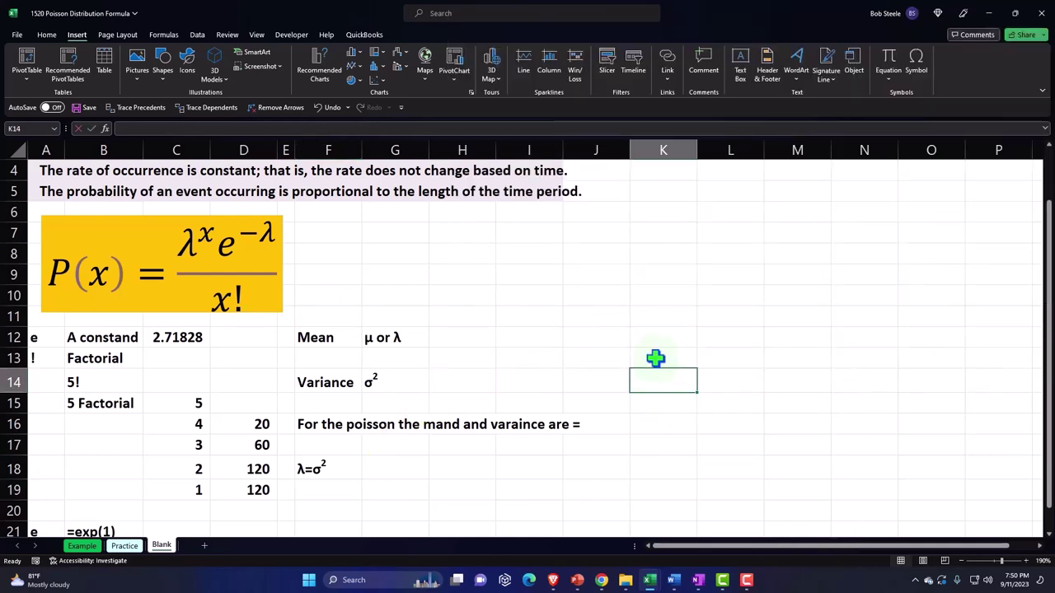
type("=poi")
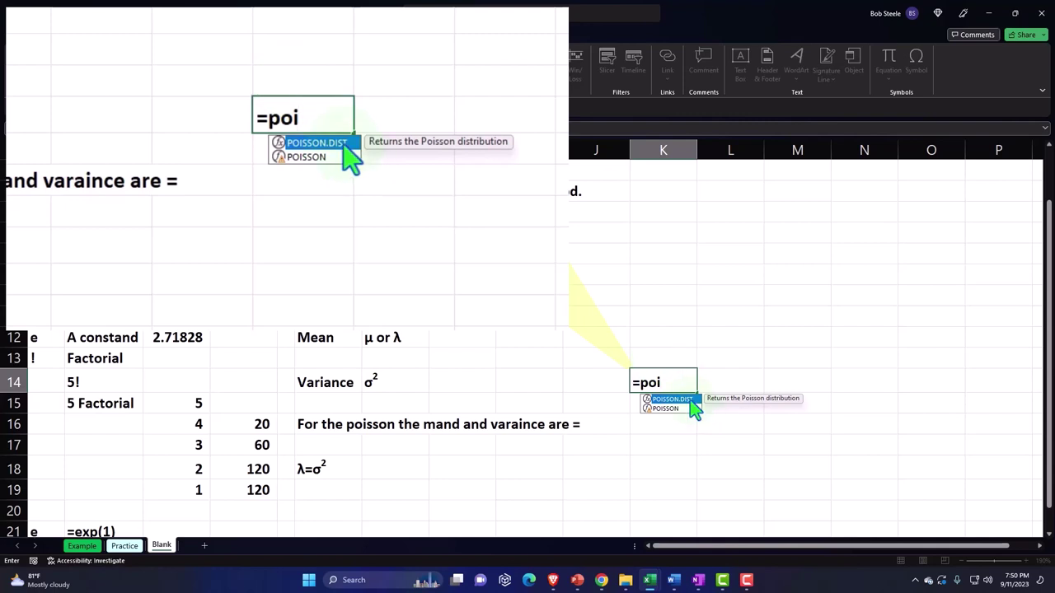
key("BackSpace")
key("BackSpace")
key("BackSpace")
key("BackSpace")
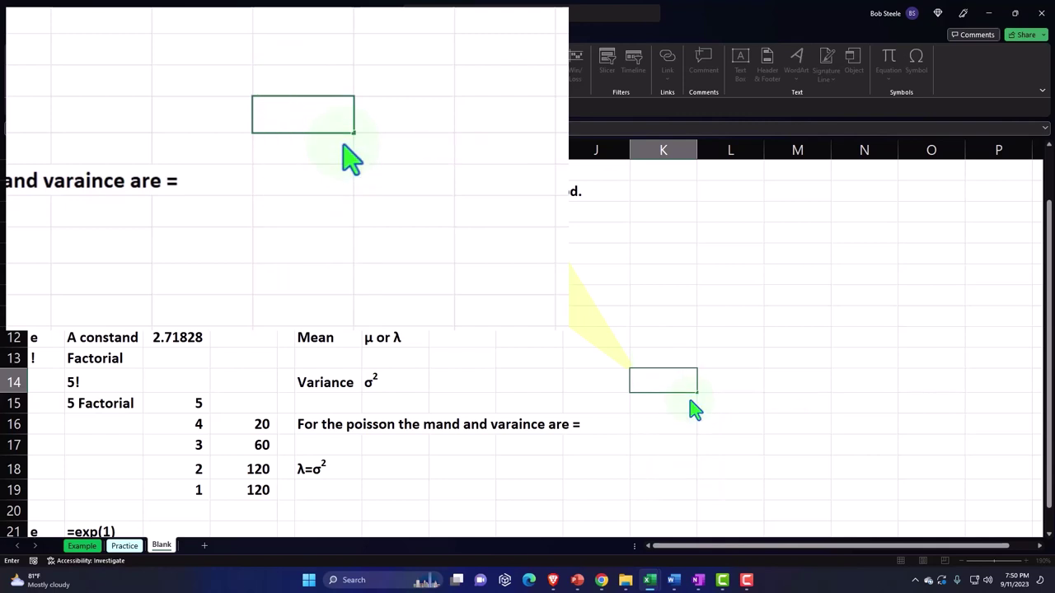
key("Return")
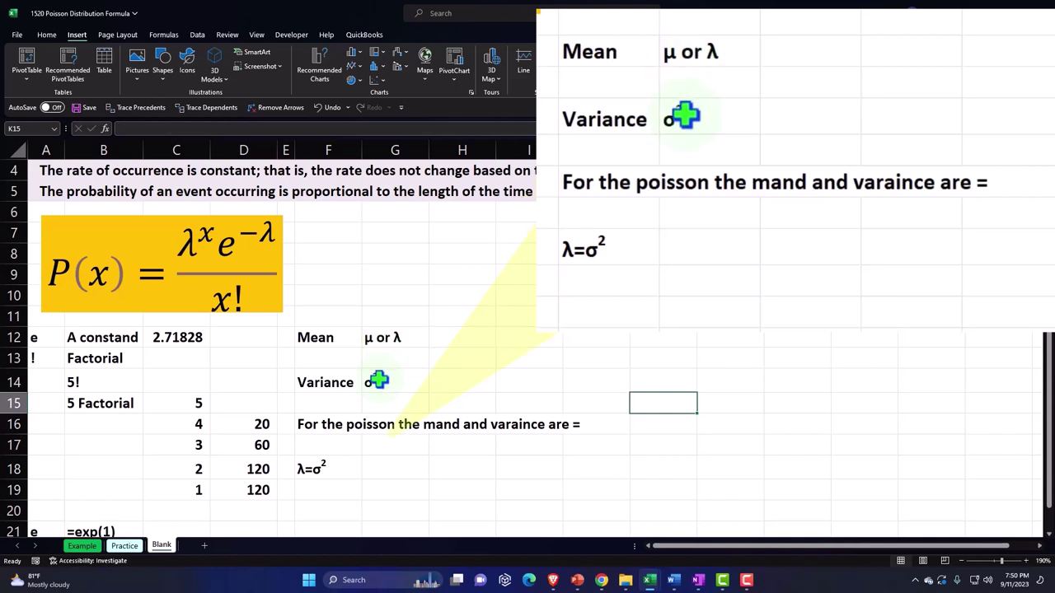
Step: Format the e and factorial block A12:D22 with a light blue fill and all borders
scroll(236, 383, "down", 2)
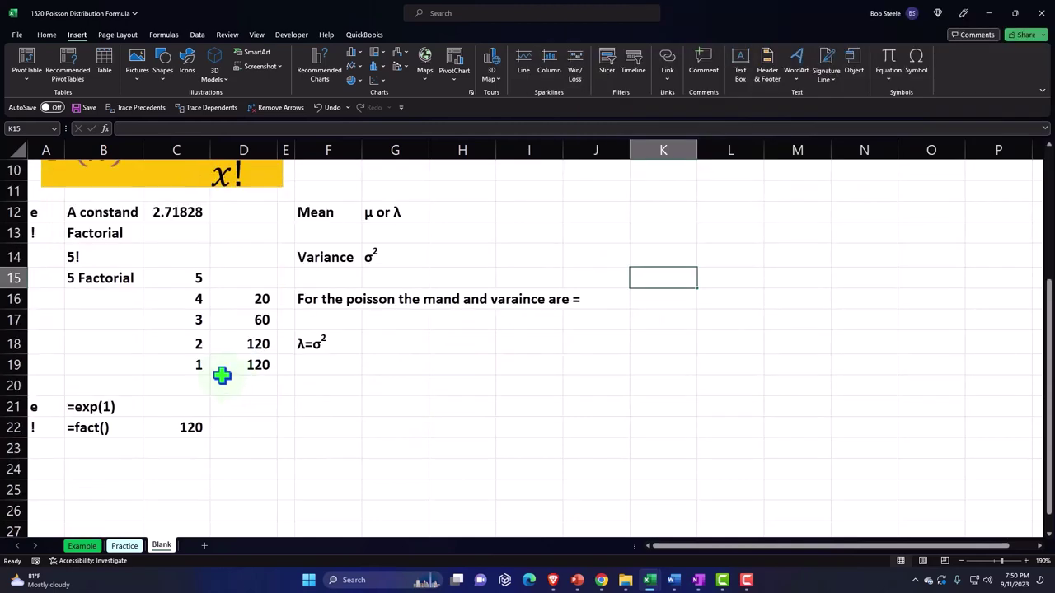
left_click_drag(46, 212, 216, 429)
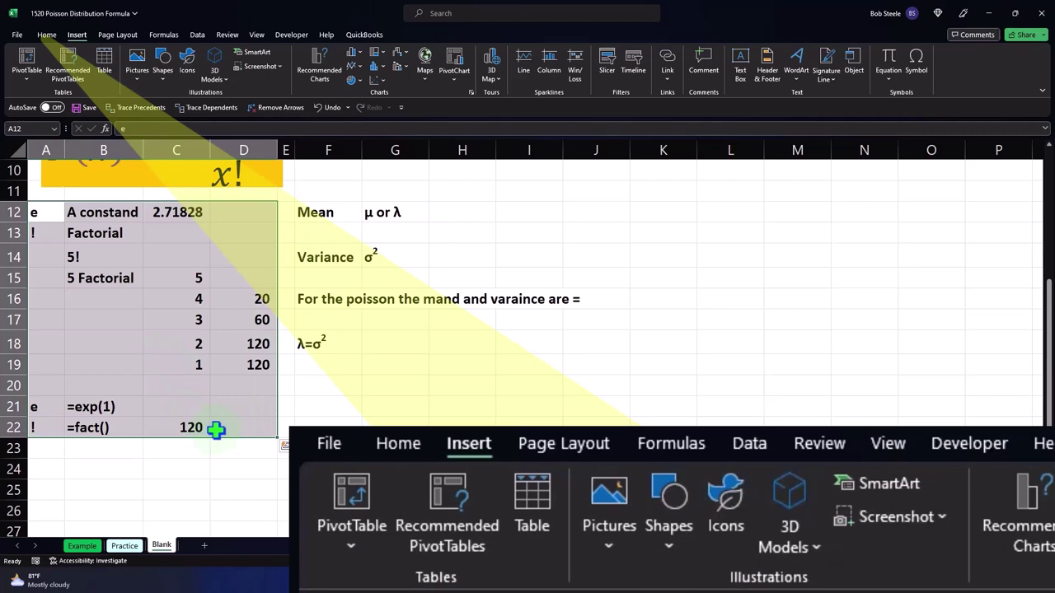
left_click(48, 36)
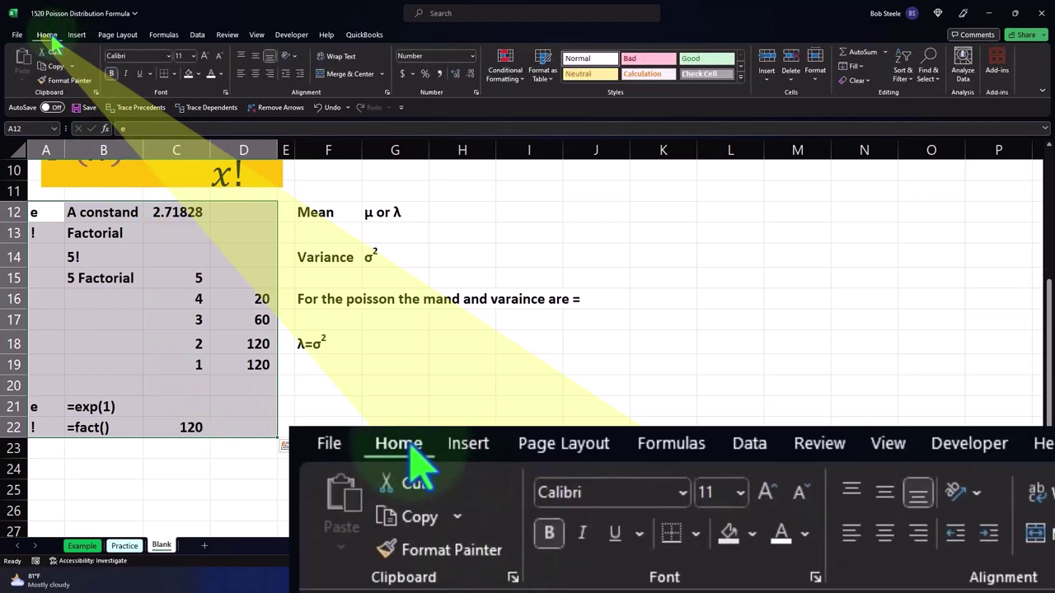
left_click(199, 72)
left_click(191, 208)
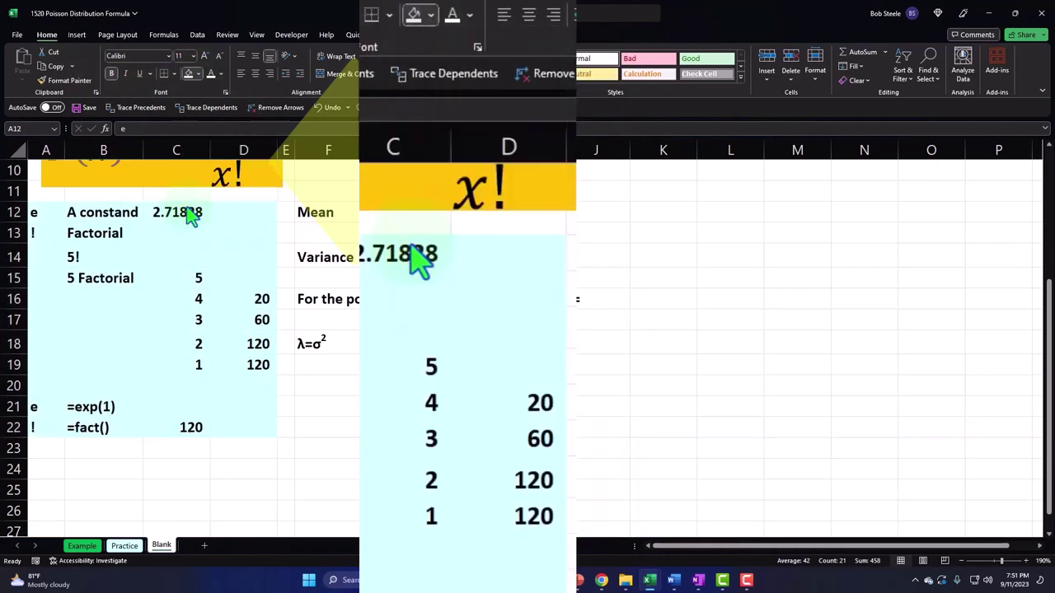
left_click(173, 74)
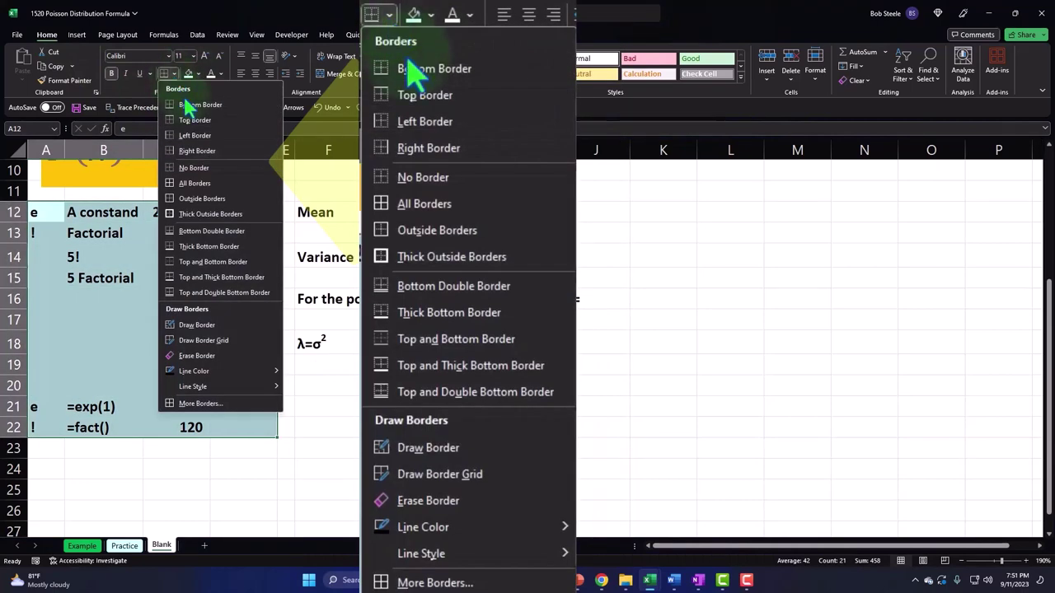
left_click(183, 187)
left_click(381, 318)
left_click_drag(322, 207, 578, 365)
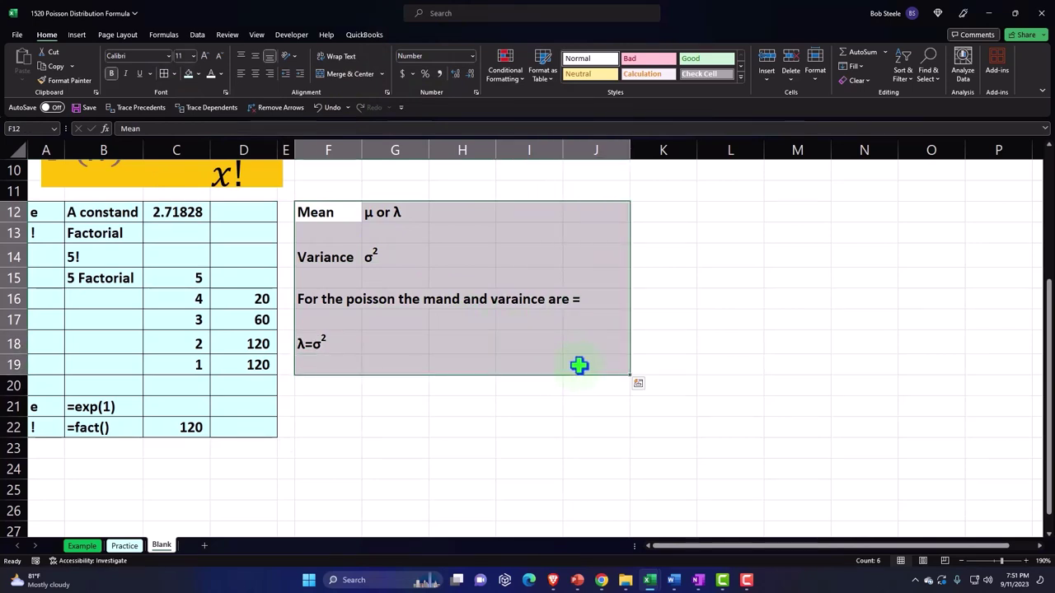
left_click(547, 405)
key("Up")
key("Up")
key("Left")
key("Left")
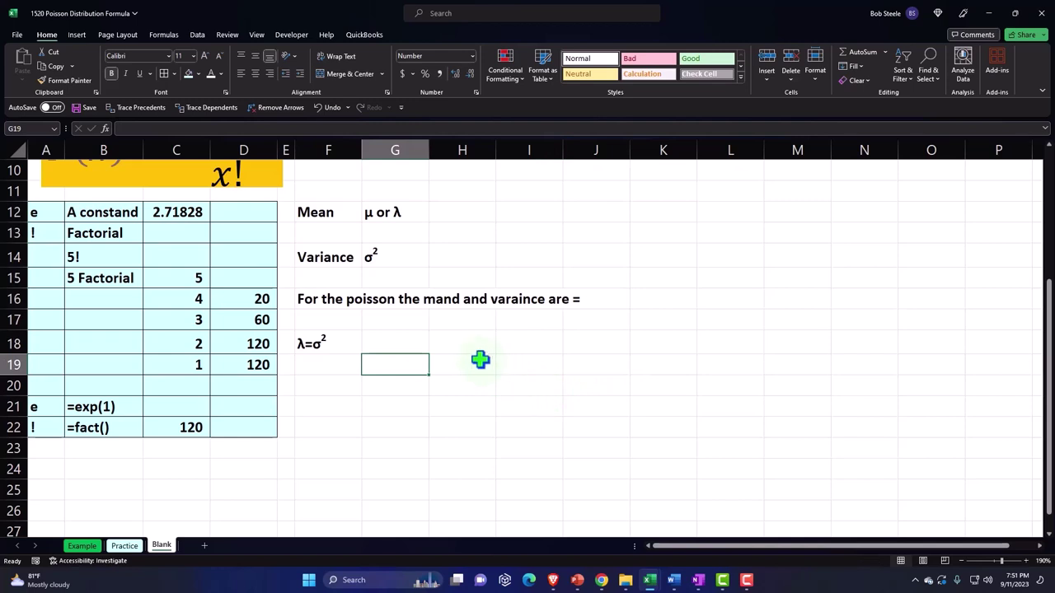
Step: Give the mean and variance block F12:J22 the same light blue fill and all borders
left_click_drag(315, 211, 572, 423)
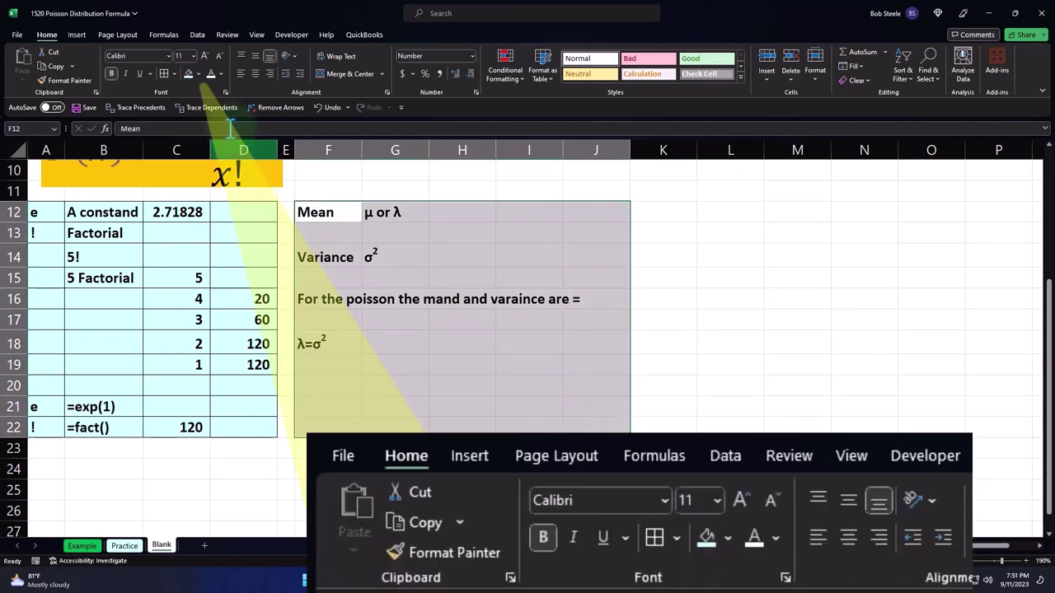
left_click(168, 74)
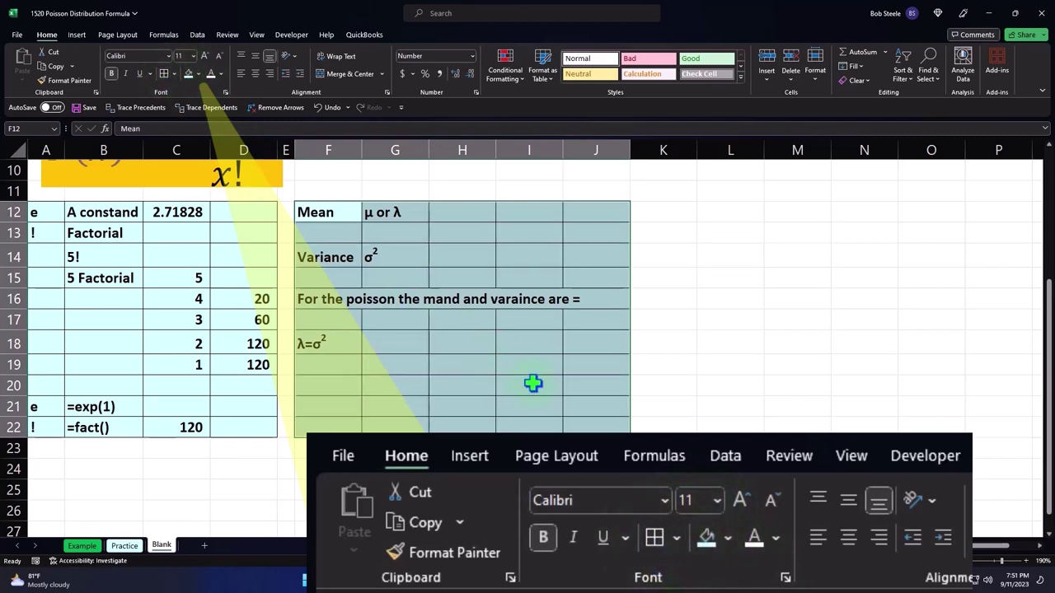
left_click(533, 383)
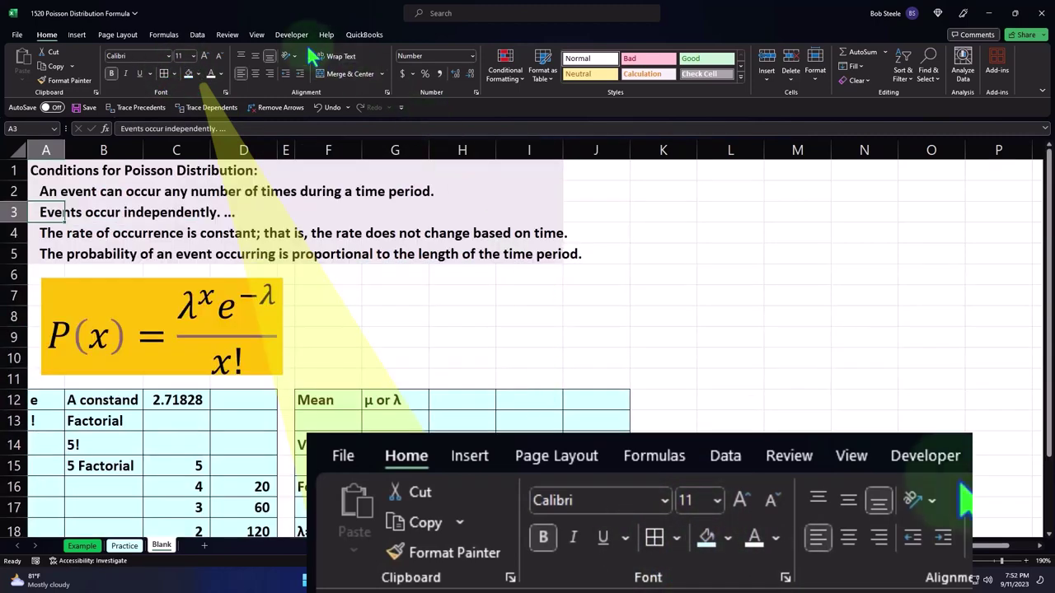
Step: Spell-check the sheet, changing "constand" to "Constand" and "varaince" to "variance" while ignoring "poisson" and "mand"
left_click(226, 35)
left_click(25, 63)
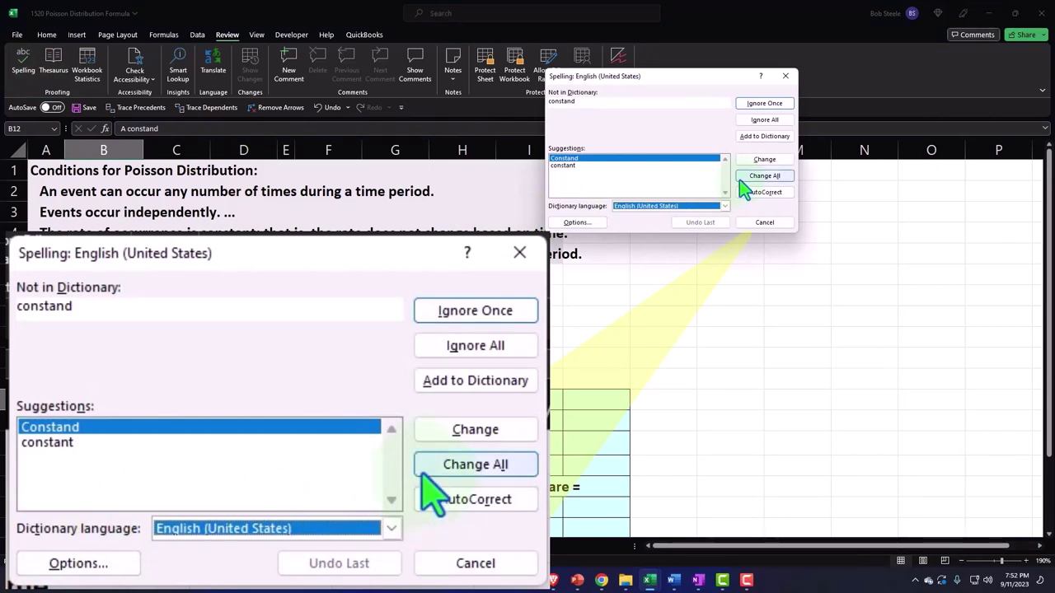
left_click(441, 437)
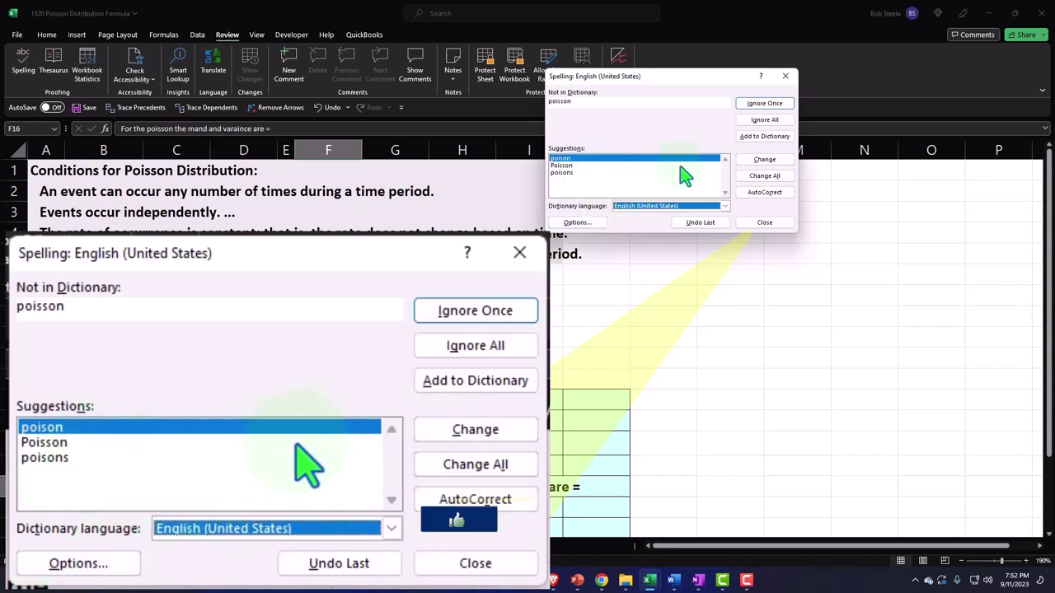
left_click(480, 315)
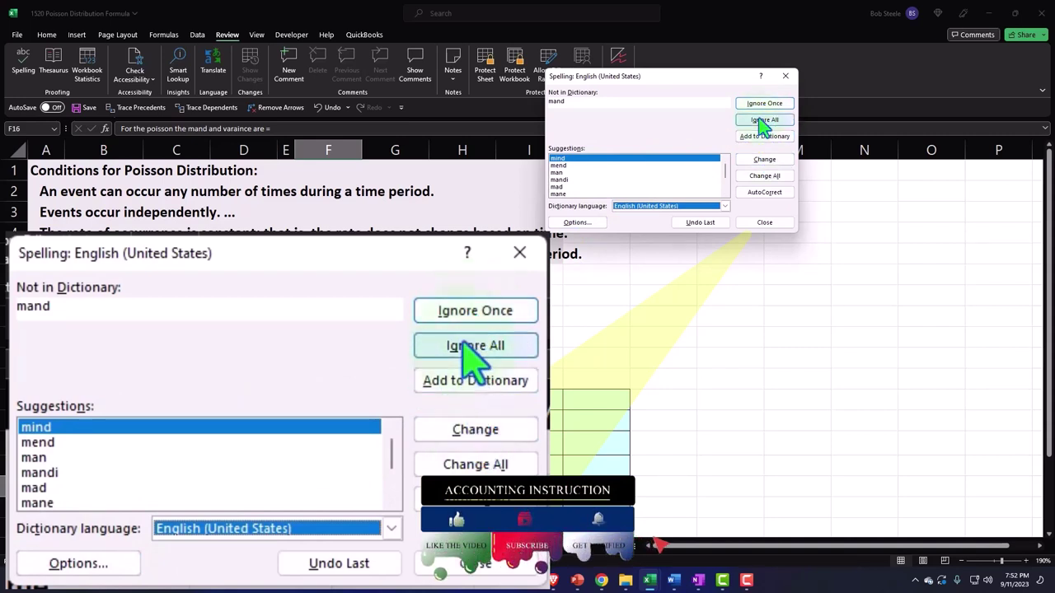
left_click(474, 313)
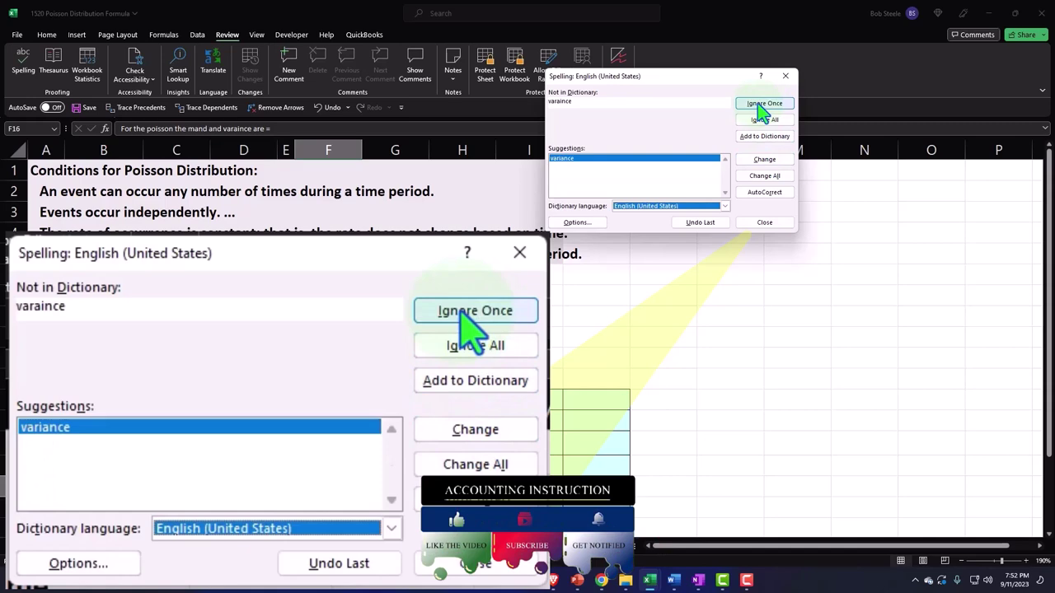
left_click(476, 433)
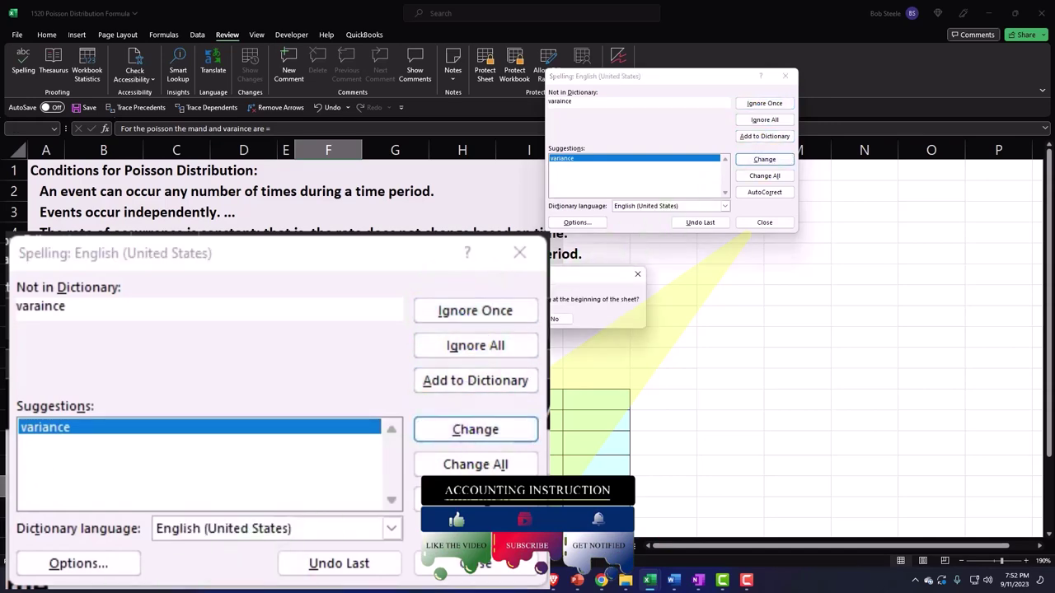
left_click(517, 322)
left_click(517, 322)
left_click(456, 359)
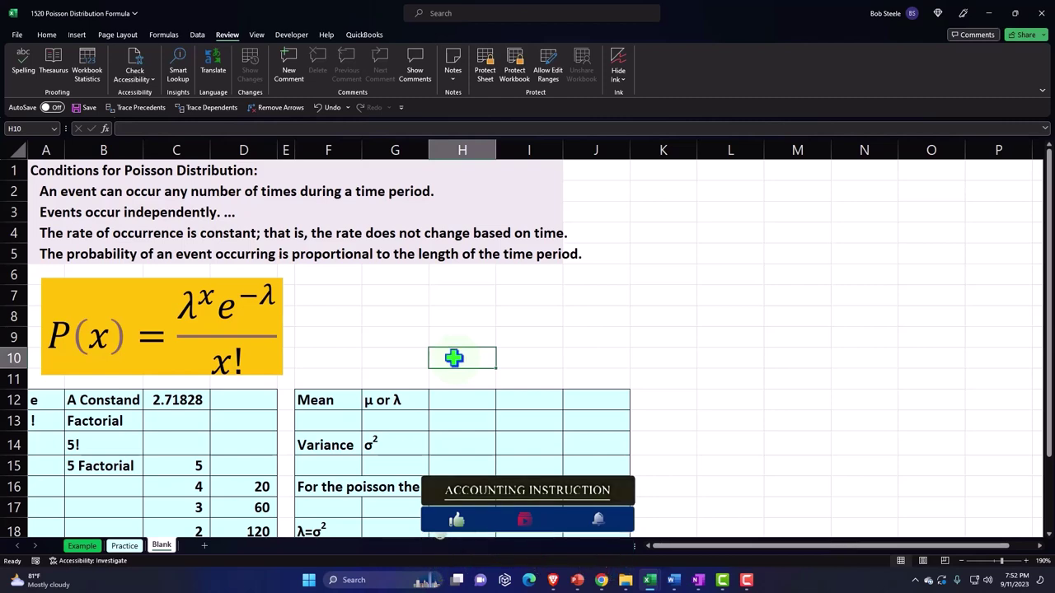
scroll(454, 358, "down", 2)
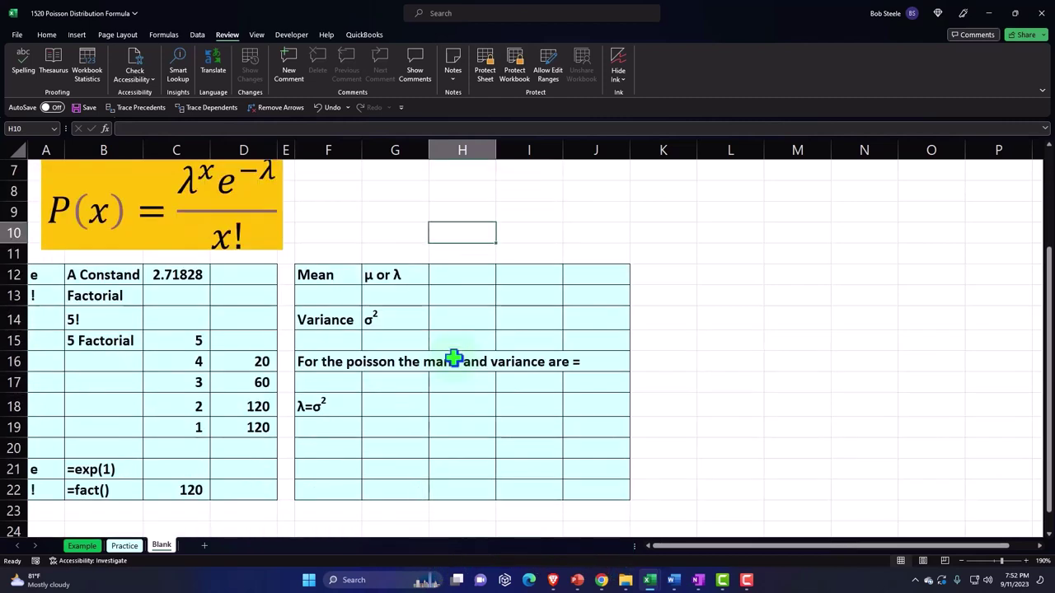
scroll(454, 357, "up", 2)
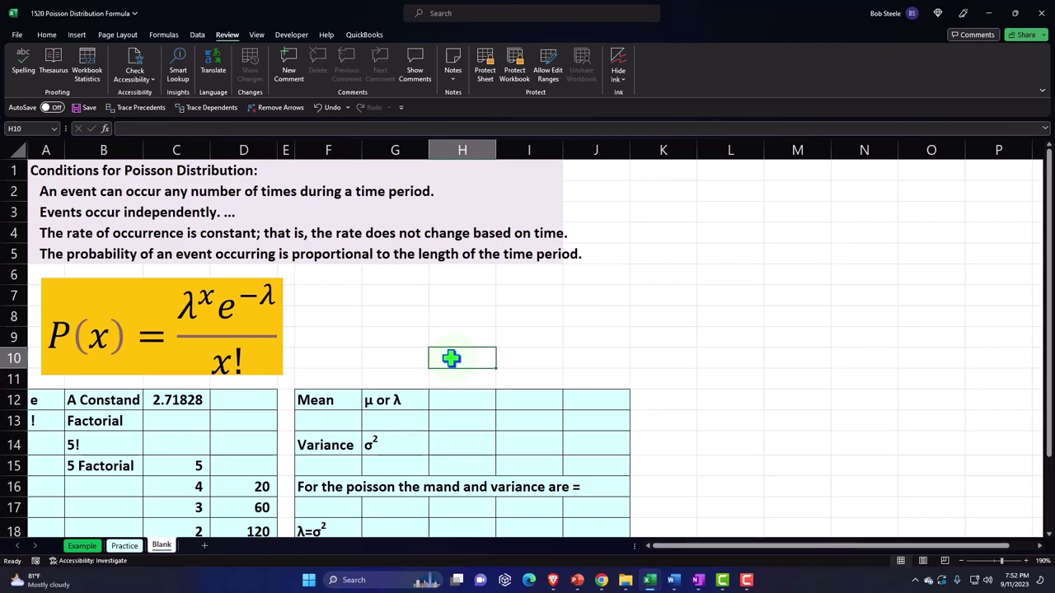